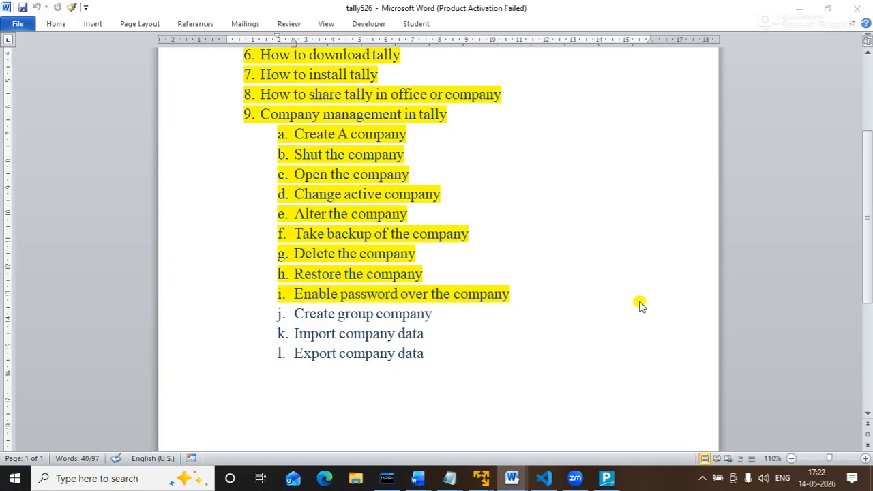
Launch Google Chrome from a 'google' Start menu search and open it with the Hubnet Youtube profile.
{"action": "type", "text": "google"}
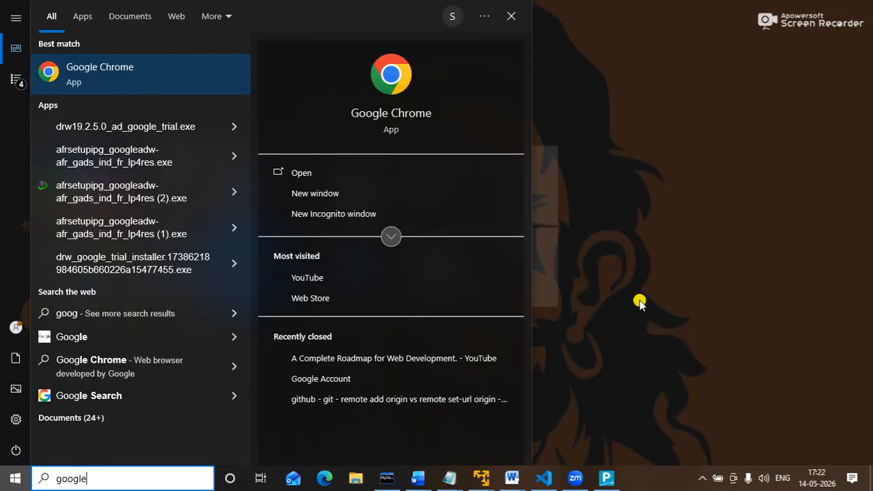
{"action": "key", "text": "Escape"}
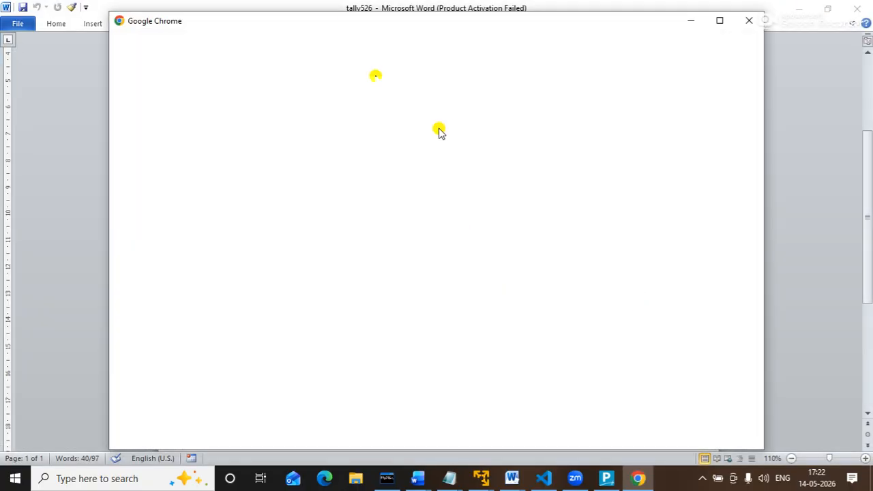
{"action": "left_click", "coordinate": [713, 20]}
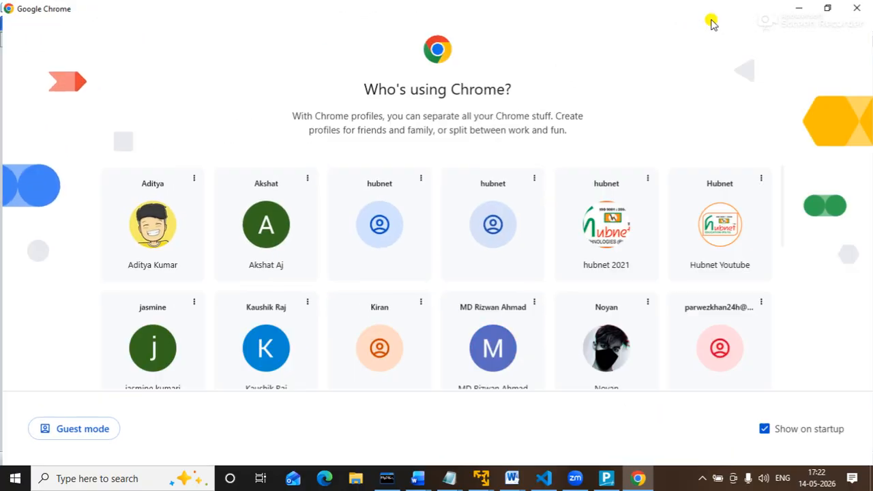
{"action": "left_click", "coordinate": [706, 230]}
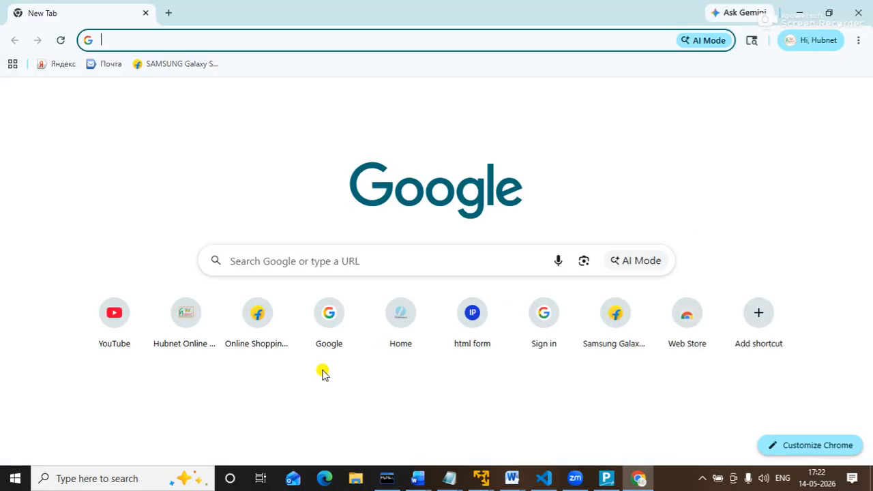
Check HUBNET's uploaded videos in YouTube Studio, then minimize Chrome back to Word.
{"action": "left_click", "coordinate": [125, 316]}
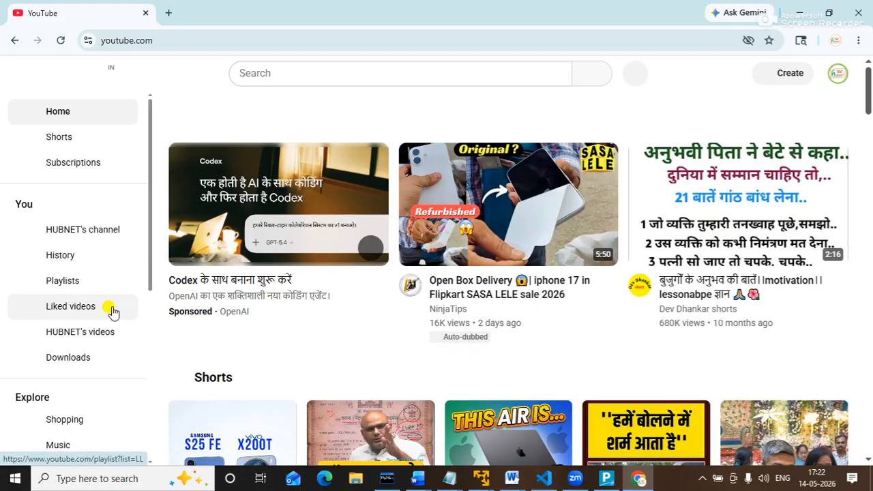
{"action": "left_click", "coordinate": [79, 335]}
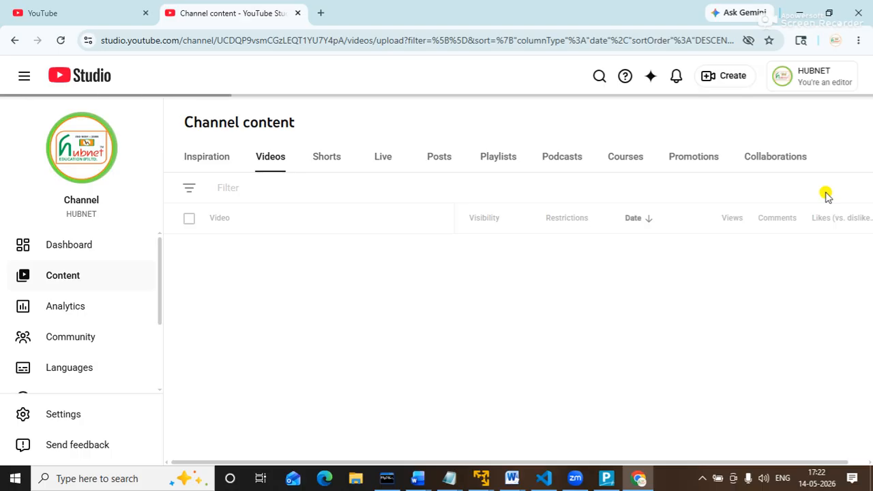
{"action": "mouse_move", "coordinate": [334, 334]}
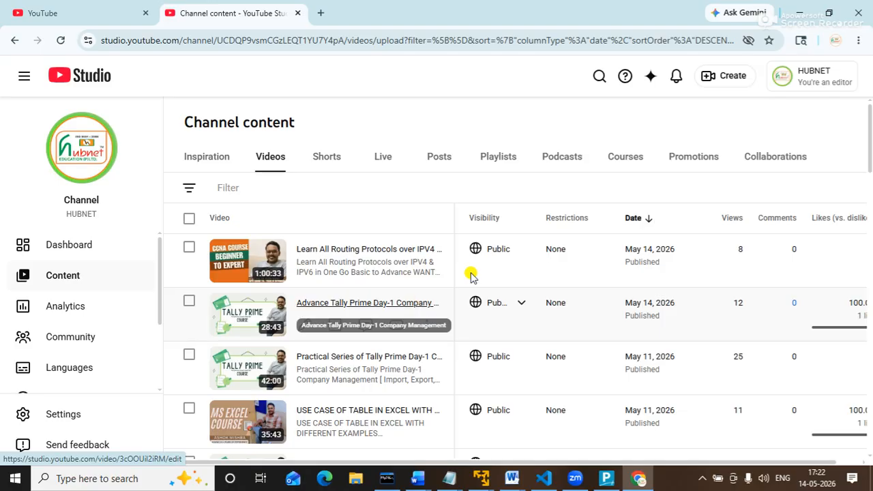
{"action": "left_click", "coordinate": [800, 12]}
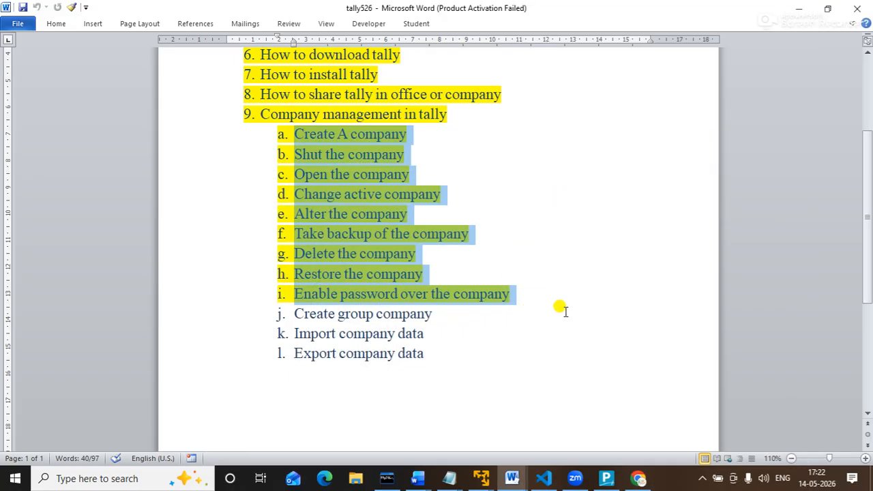
Highlight the topic 'Create group company' in the Word list and switch to TallyPrime.
{"action": "left_click", "coordinate": [464, 333]}
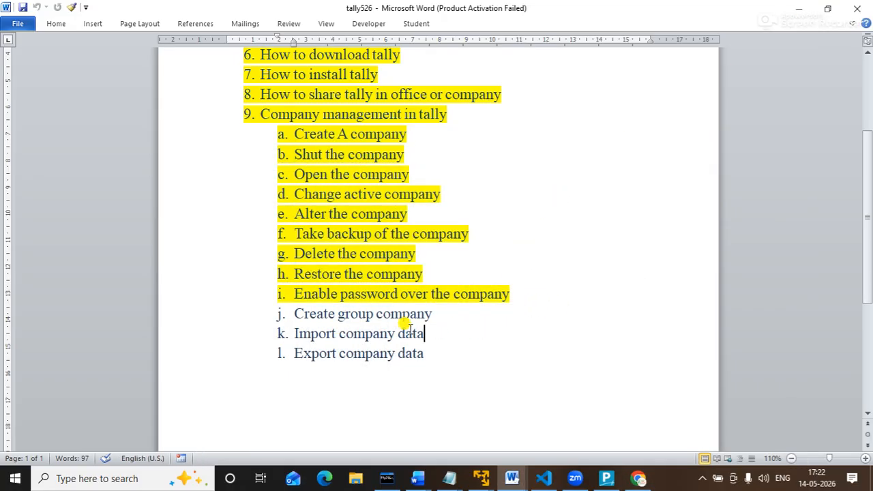
{"action": "left_click_drag", "start_coordinate": [300, 316], "coordinate": [449, 296]}
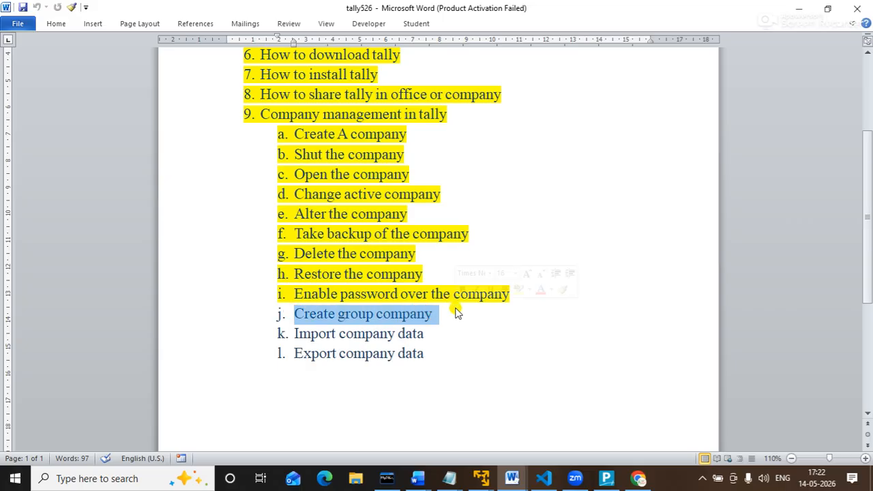
{"action": "left_click", "coordinate": [607, 478]}
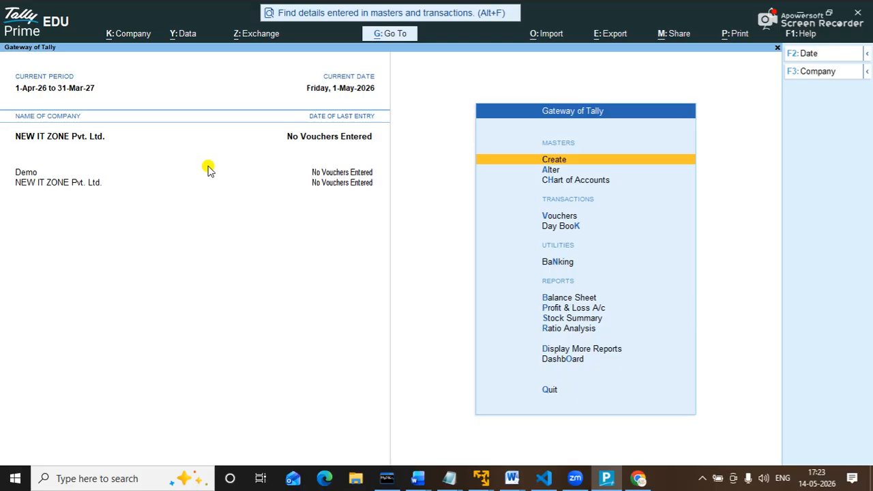
Start a new company from the Company menu (Alt+K, Create).
{"action": "key", "text": "alt"}
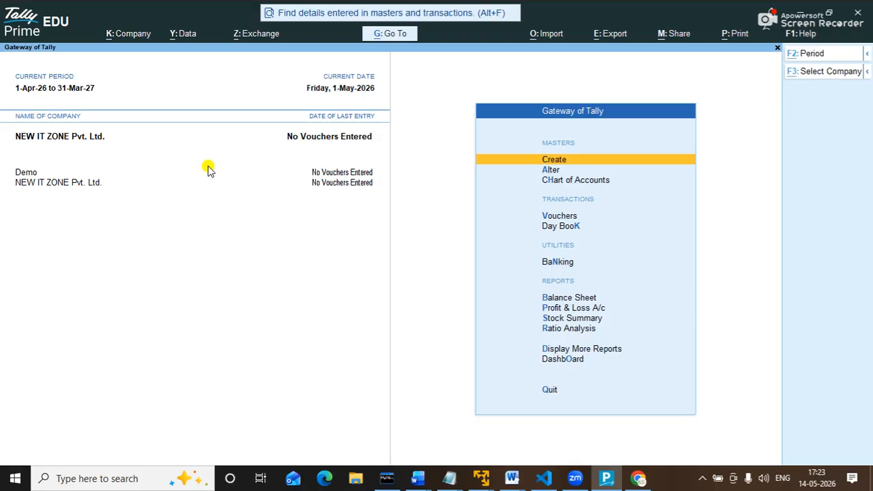
{"action": "key", "text": "alt+k"}
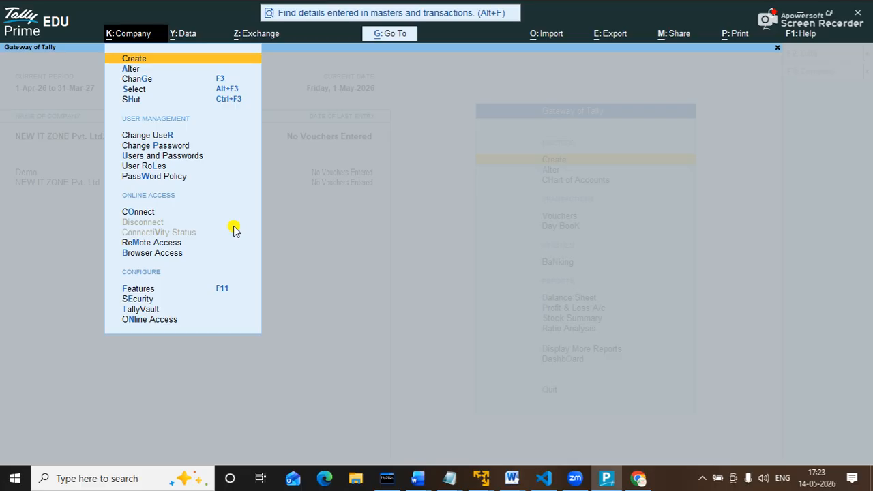
{"action": "key", "text": "Return"}
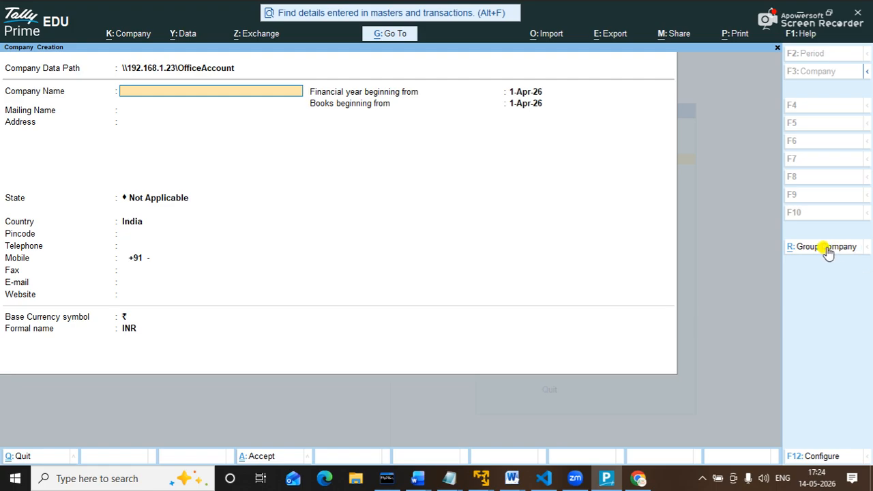
Toggle the form with R: Group Company until Group Company Creation is showing.
{"action": "left_click", "coordinate": [826, 249]}
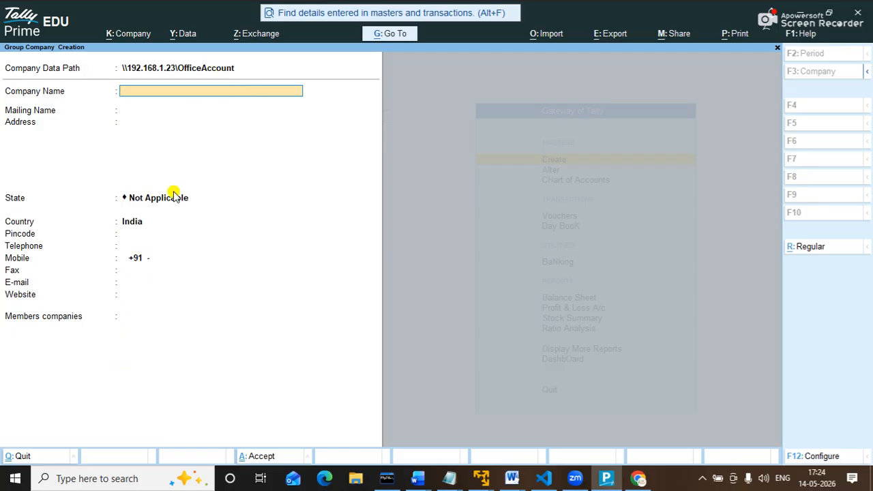
{"action": "left_click", "coordinate": [810, 249]}
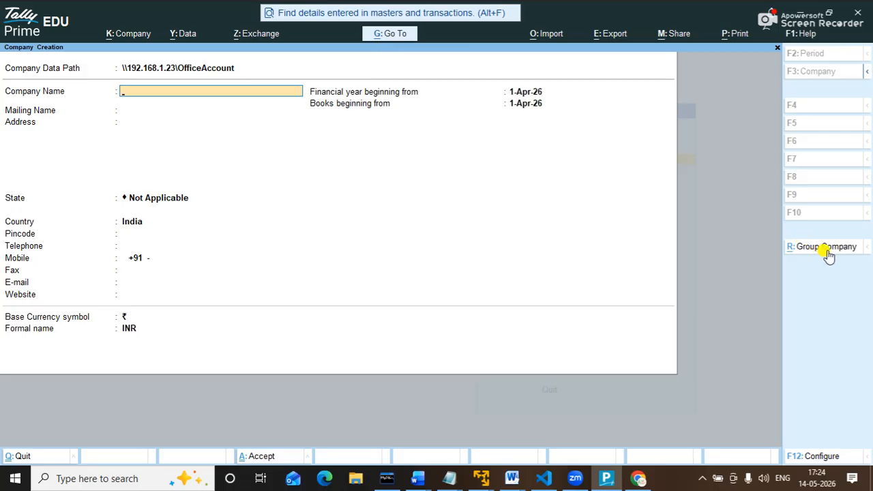
{"action": "left_click", "coordinate": [826, 253]}
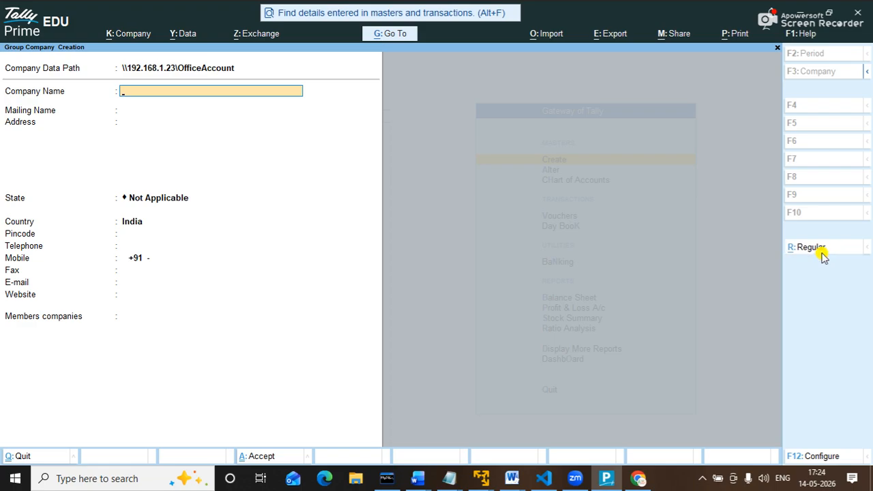
{"action": "left_click", "coordinate": [822, 254]}
{"action": "left_click", "coordinate": [807, 252]}
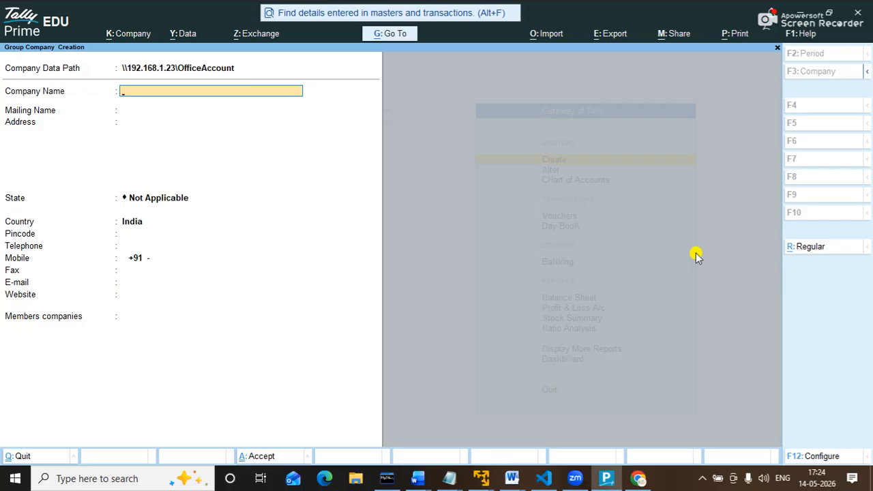
Name the group company R&R, with address Boring Road and state Bihar.
{"action": "type", "text": "R&R"}
{"action": "key", "text": "Return"}
{"action": "key", "text": "Return"}
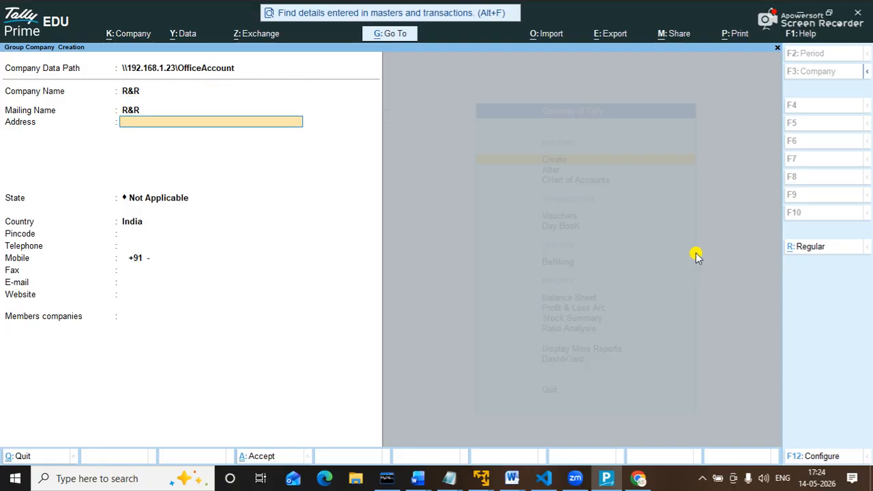
{"action": "type", "text": "Boring Road"}
{"action": "key", "text": "Return"}
{"action": "key", "text": "Return"}
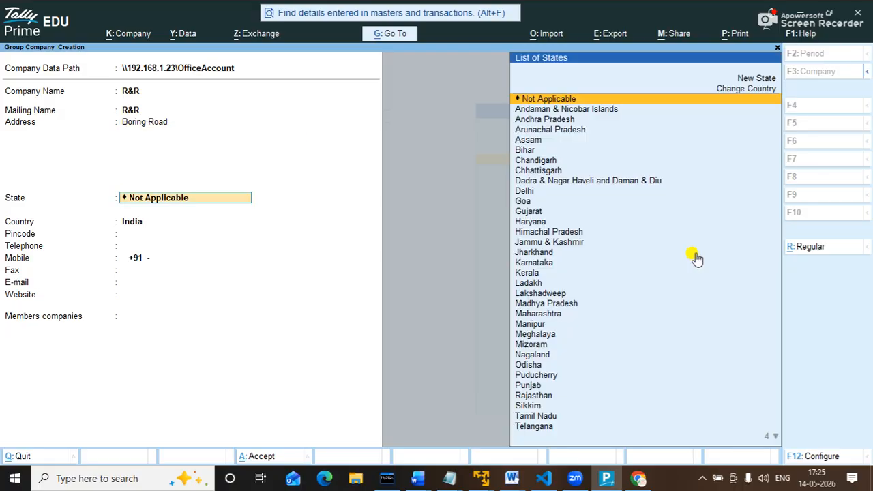
{"action": "key", "text": "Return"}
{"action": "key", "text": "Up"}
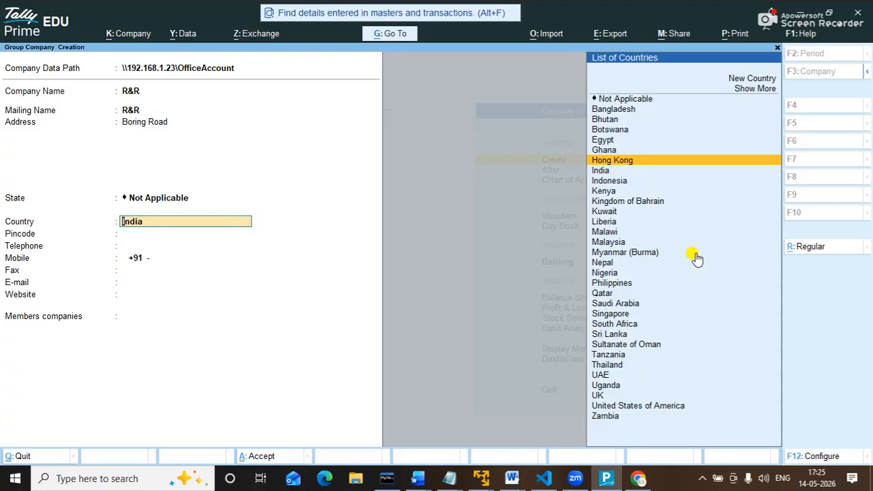
{"action": "key", "text": "Return"}
{"action": "key", "text": "Down"}
{"action": "key", "text": "Down"}
{"action": "key", "text": "Down"}
{"action": "key", "text": "Down"}
{"action": "key", "text": "Down"}
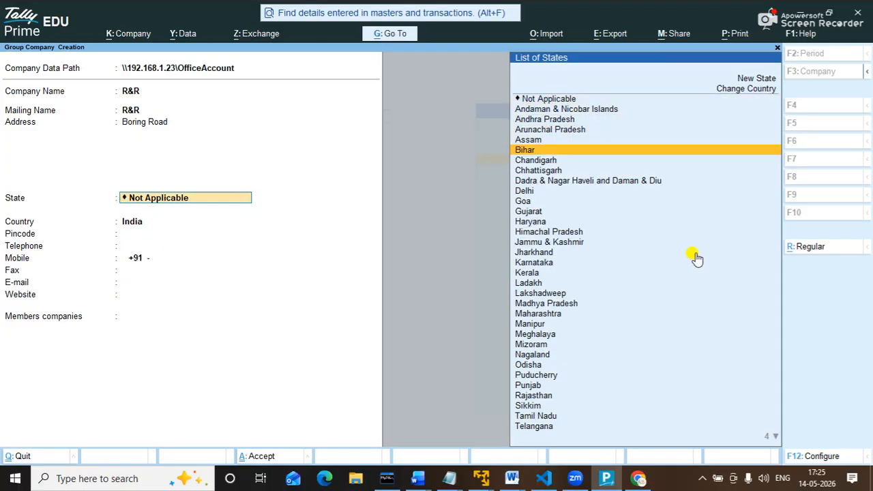
{"action": "key", "text": "Return"}
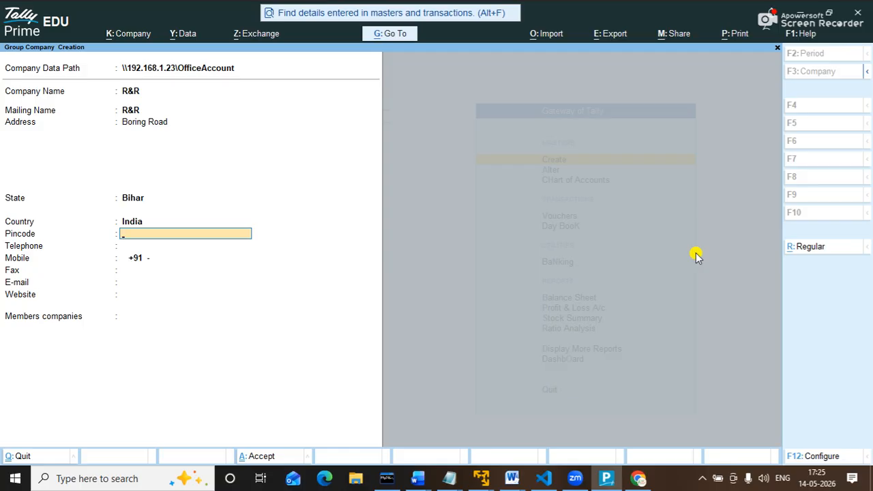
Enter pincode 800001 and add Demo and NEW IT ZONE Pvt. Ltd. as member companies.
{"action": "type", "text": "800001"}
{"action": "key", "text": "Return"}
{"action": "key", "text": "Return"}
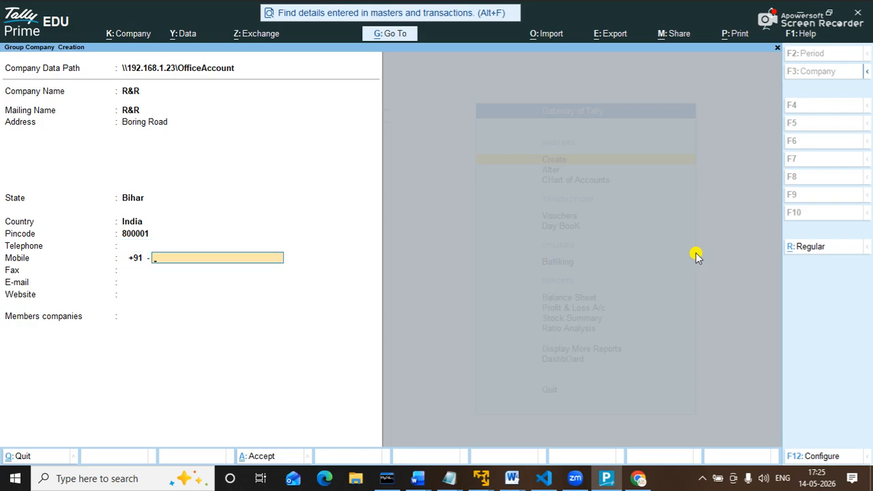
{"action": "key", "text": "Return"}
{"action": "key", "text": "Return"}
{"action": "key", "text": "Return"}
{"action": "key", "text": "Return"}
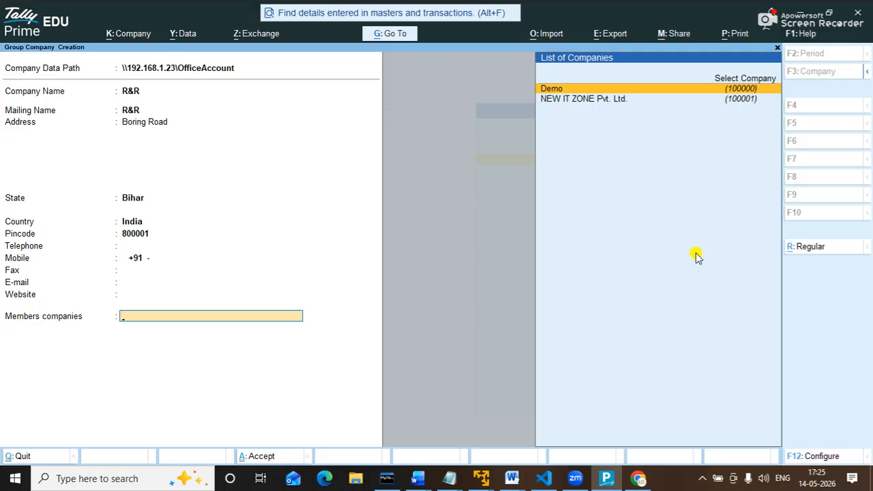
{"action": "key", "text": "Return"}
{"action": "key", "text": "Return"}
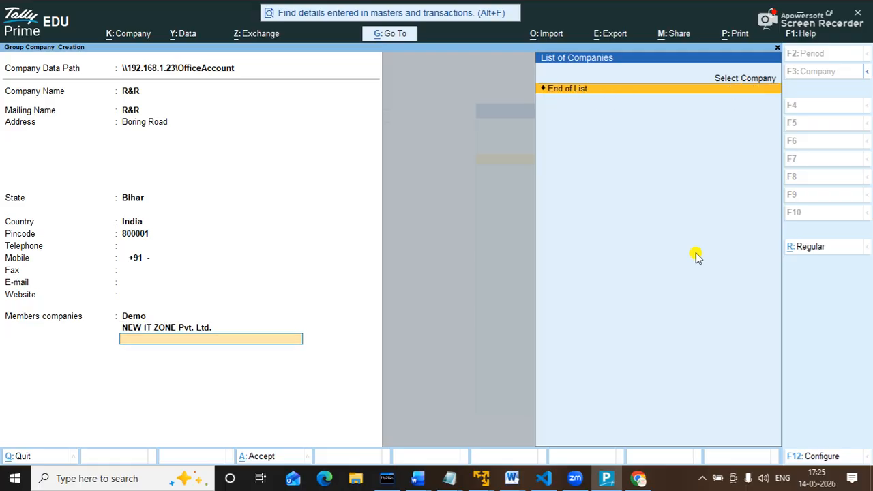
{"action": "key", "text": "Return"}
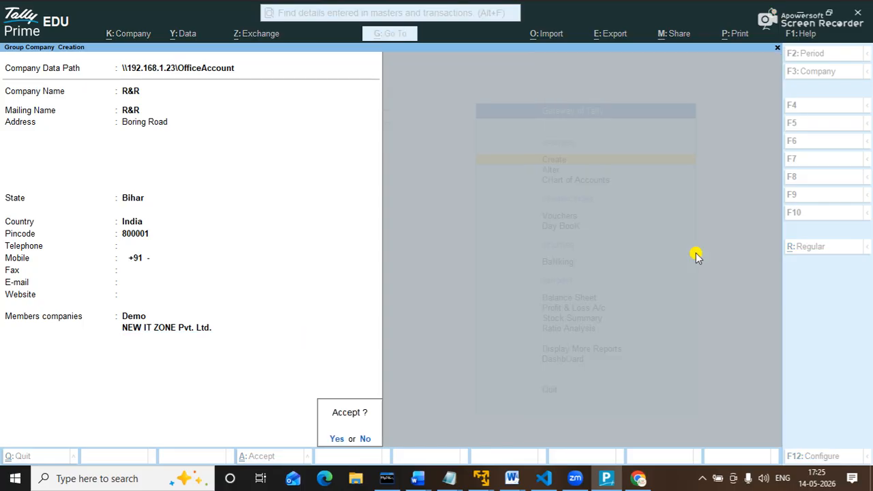
Accept the form with Y to save group company R&R.
{"action": "key", "text": "y"}
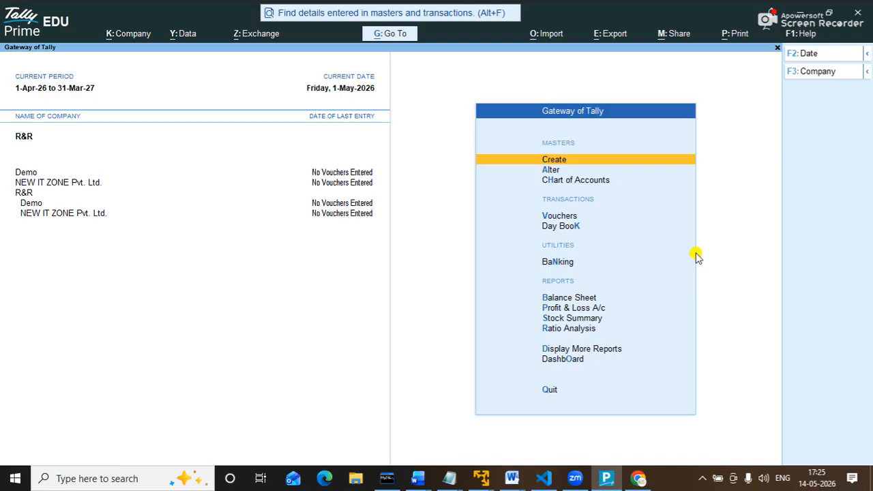
Shut NEW IT ZONE Pvt. Ltd., then Demo, then the R&R group company.
{"action": "key", "text": "ctrl"}
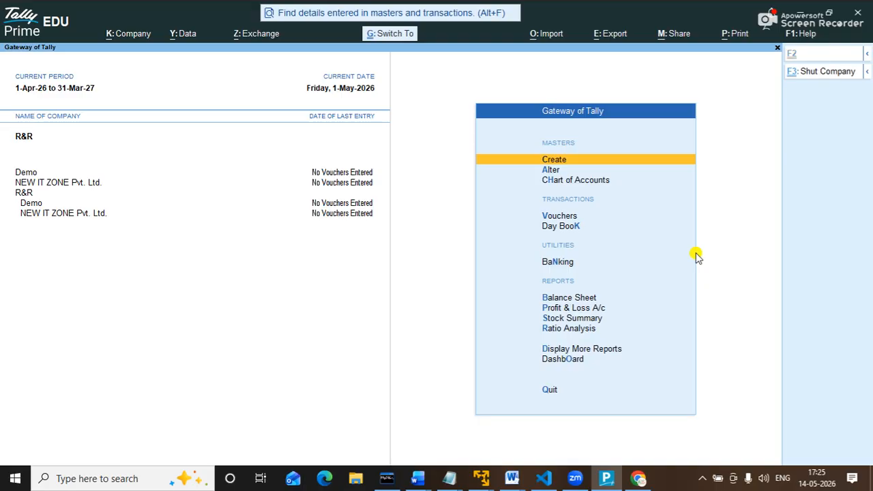
{"action": "key", "text": "ctrl+F3"}
{"action": "key", "text": "Down"}
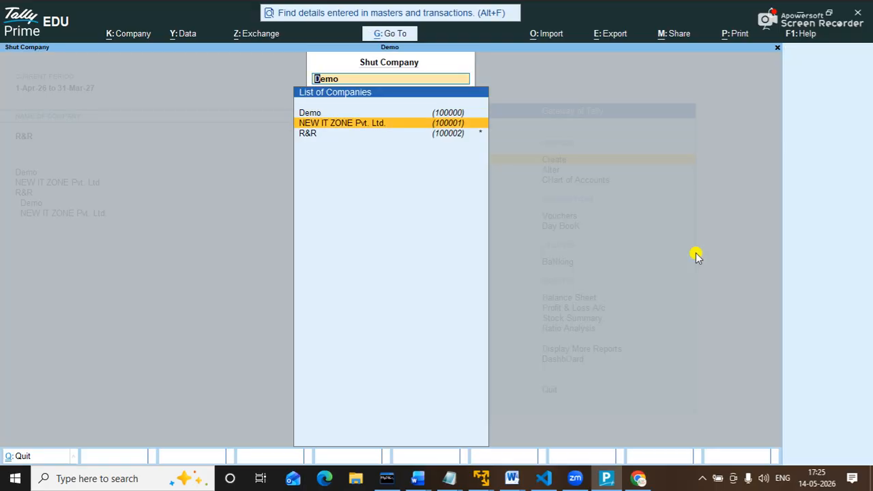
{"action": "key", "text": "Return"}
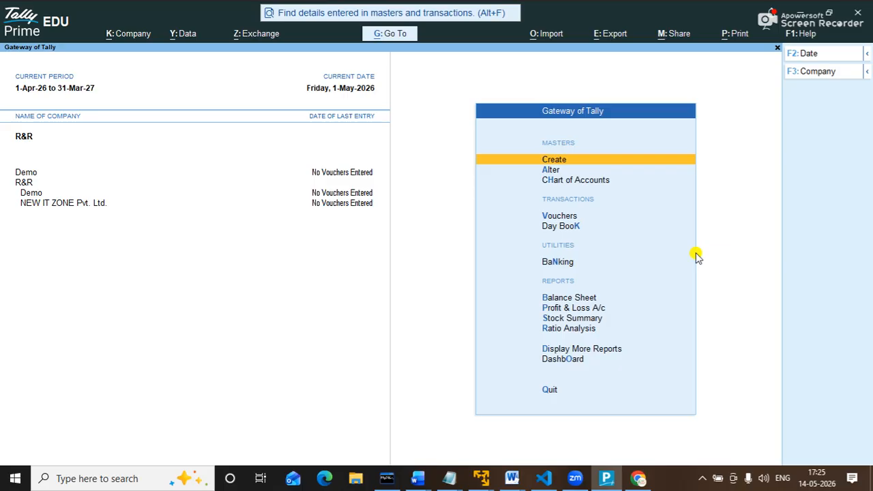
{"action": "key", "text": "ctrl"}
{"action": "key", "text": "ctrl+F3"}
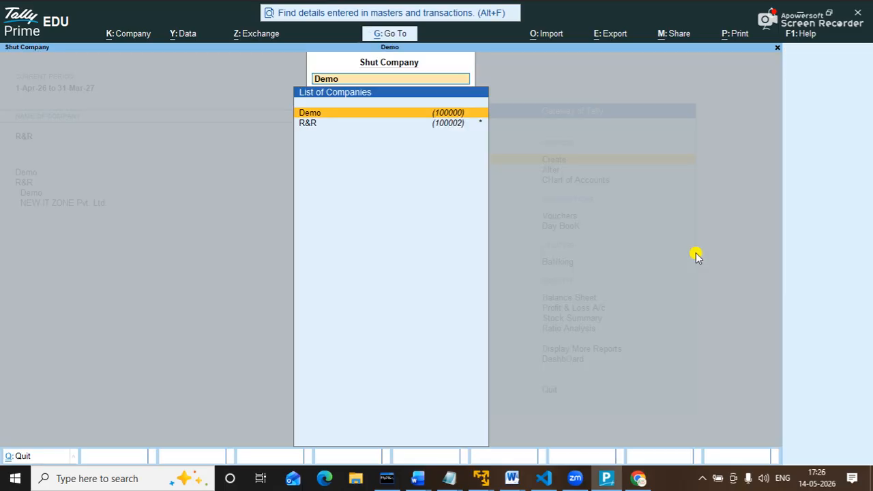
{"action": "key", "text": "Return"}
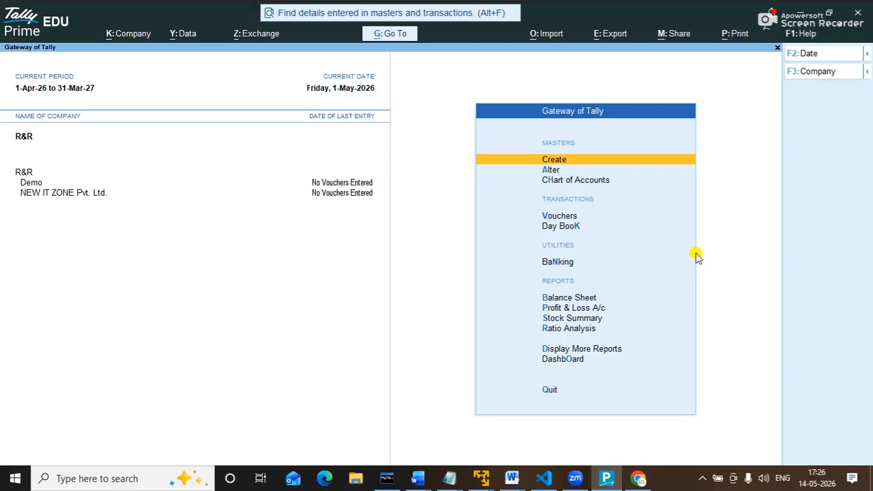
{"action": "key", "text": "ctrl"}
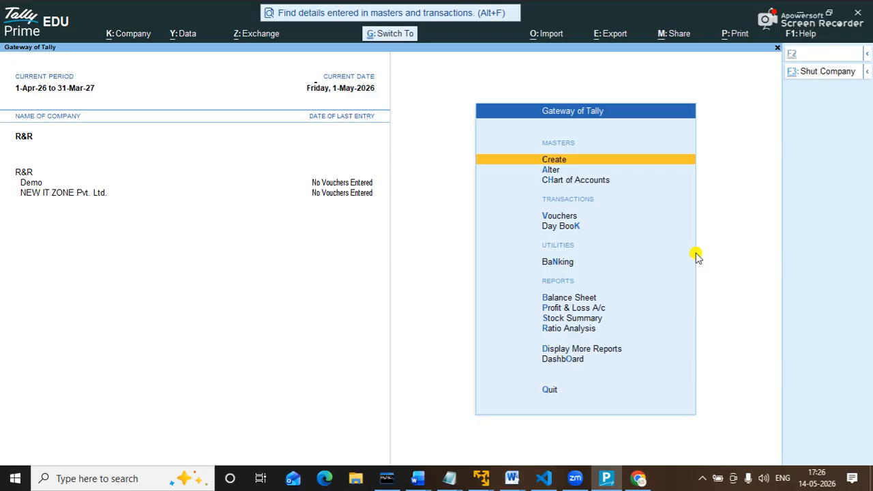
{"action": "key", "text": "ctrl+F3"}
{"action": "key", "text": "Return"}
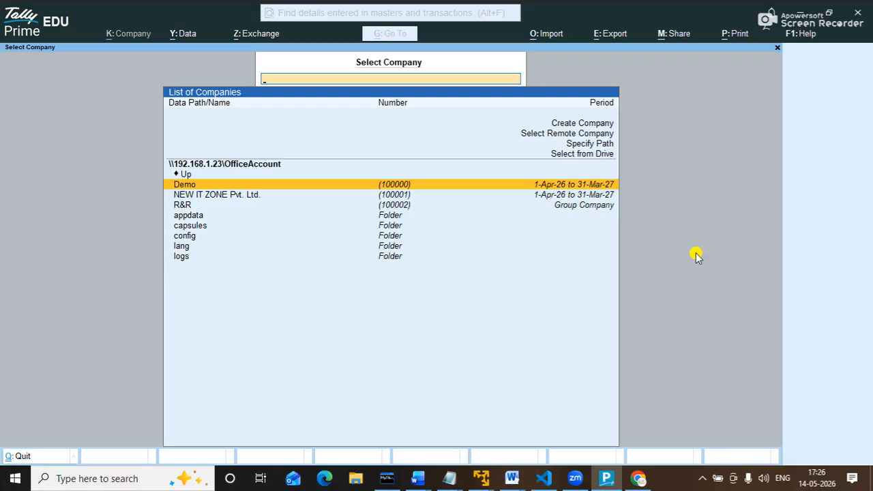
Load the R&R group company from Select Company, signing in with the username and password.
{"action": "key", "text": "Down"}
{"action": "key", "text": "Down"}
{"action": "key", "text": "Up"}
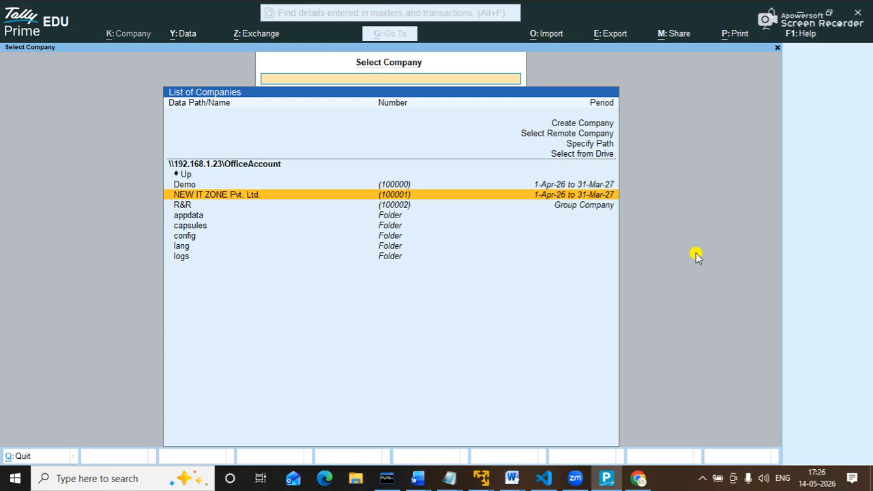
{"action": "key", "text": "Up"}
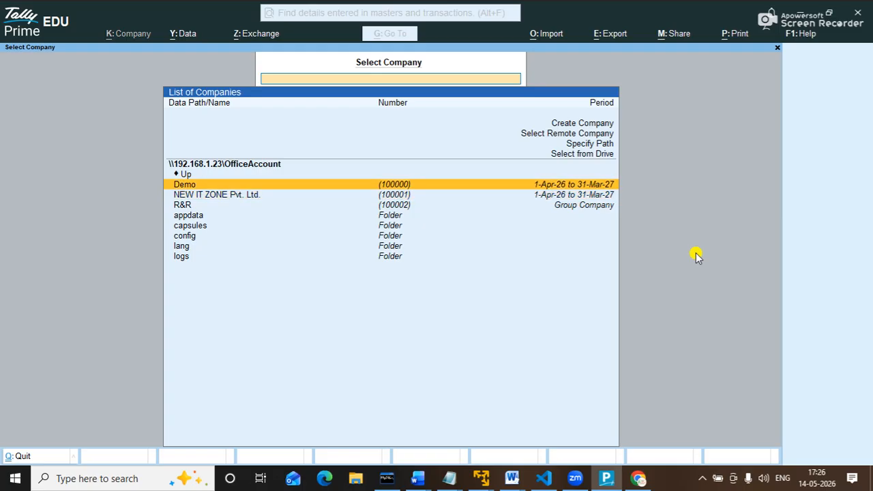
{"action": "key", "text": "Down"}
{"action": "key", "text": "Down"}
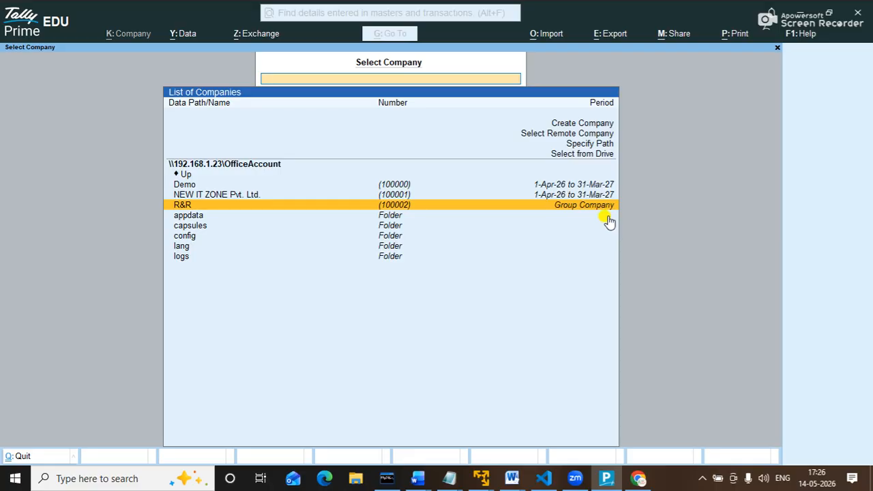
{"action": "key", "text": "Return"}
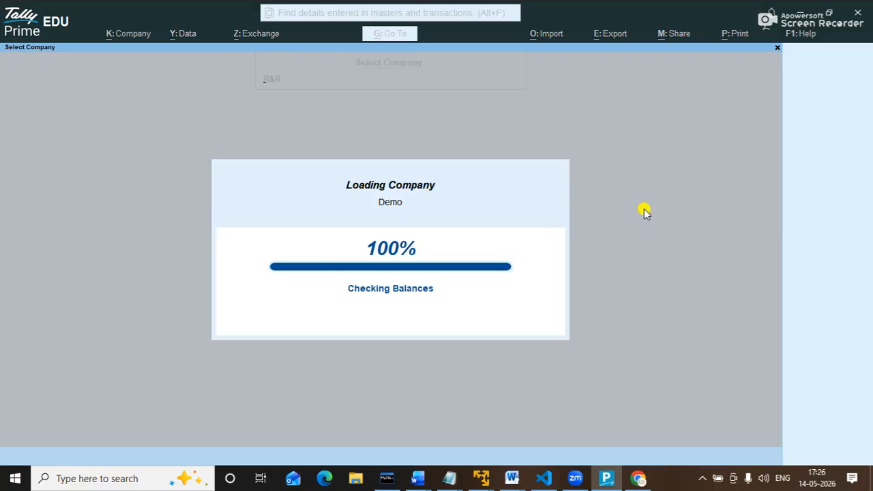
{"action": "type", "text": "ad"}
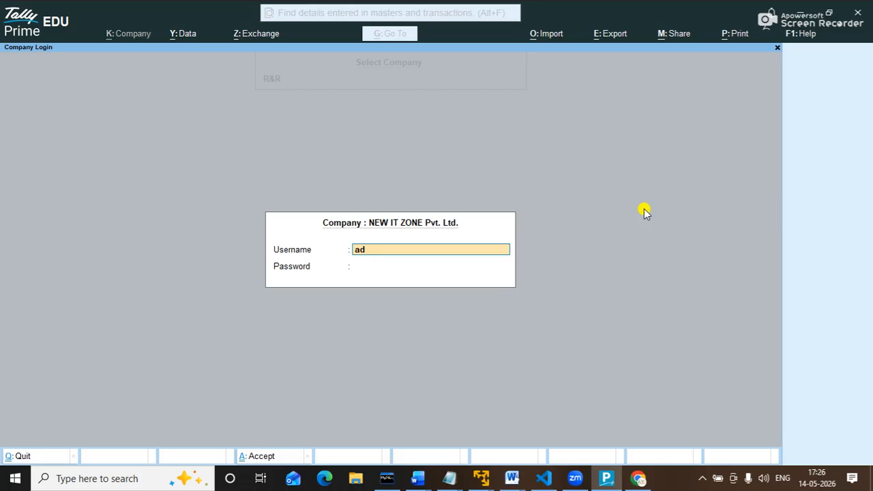
{"action": "type", "text": "min"}
{"action": "key", "text": "Return"}
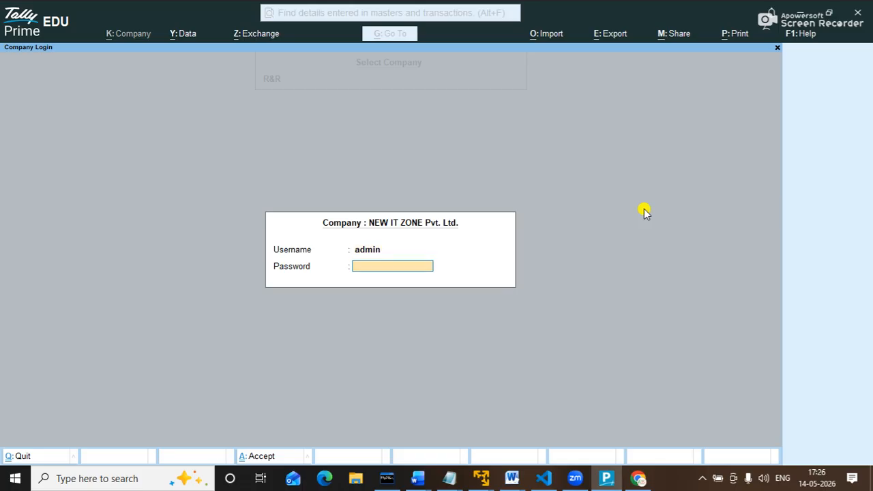
{"action": "key", "text": "Return"}
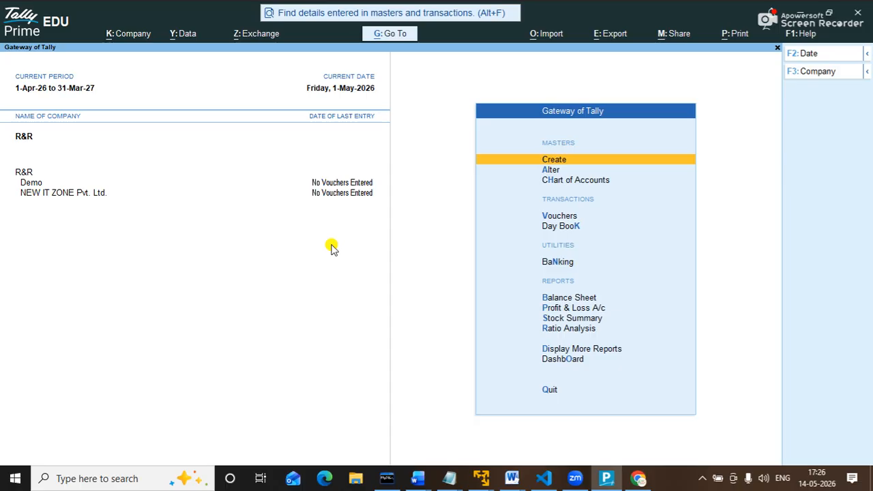
Switch the active company to NEW IT ZONE Pvt. Ltd. via F3 Change Company.
{"action": "key", "text": "F3"}
{"action": "key", "text": "Down"}
{"action": "key", "text": "Down"}
{"action": "key", "text": "Up"}
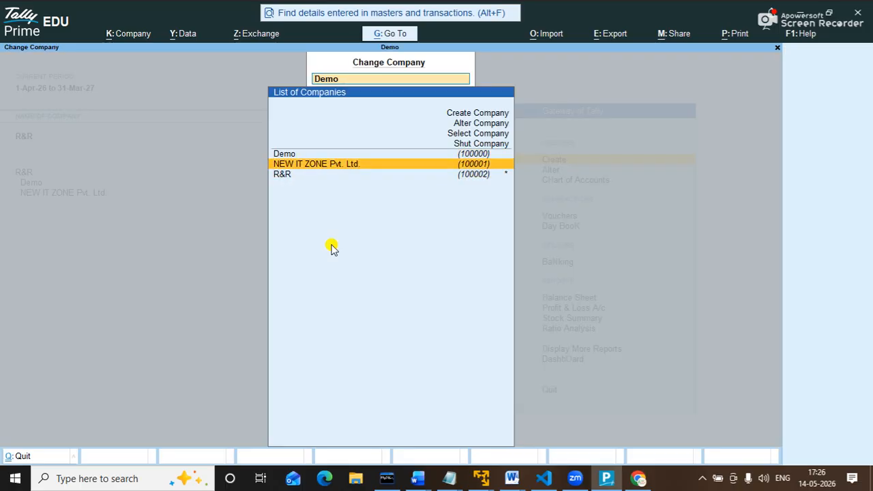
{"action": "key", "text": "Return"}
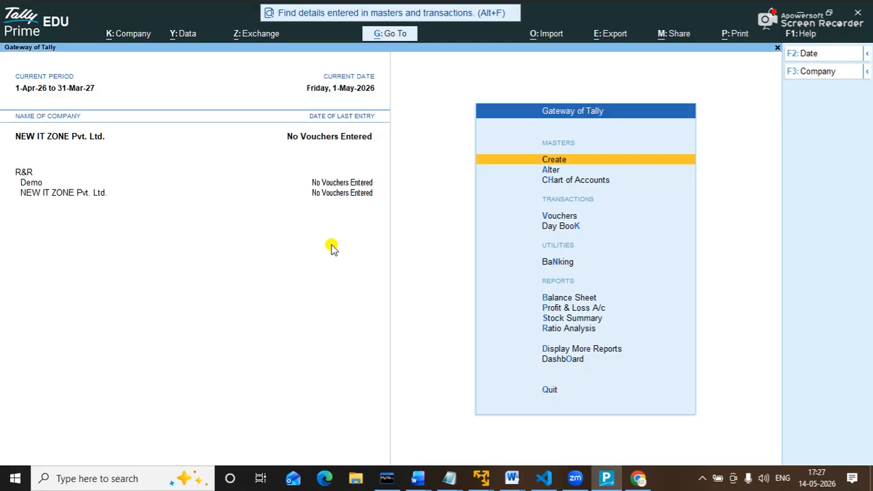
Highlight 'Create group company' in yellow in the tally526 Word list, then return to TallyPrime.
{"action": "left_click", "coordinate": [512, 479]}
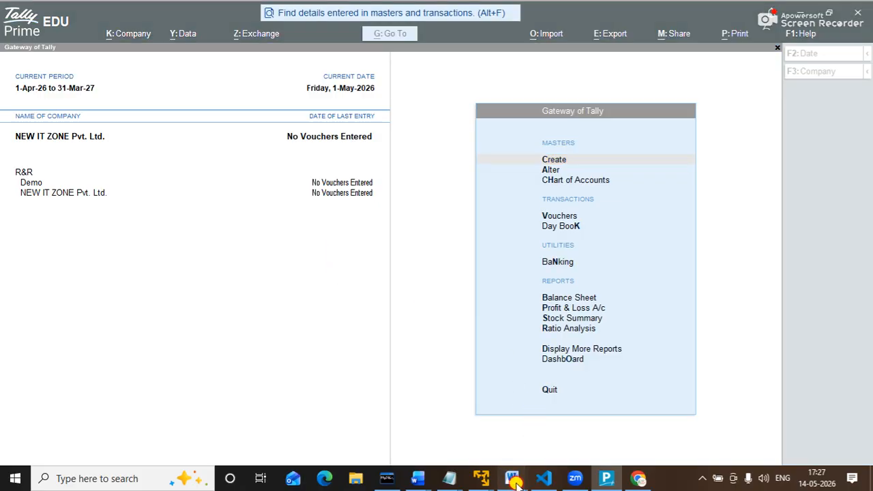
{"action": "left_click", "coordinate": [639, 421]}
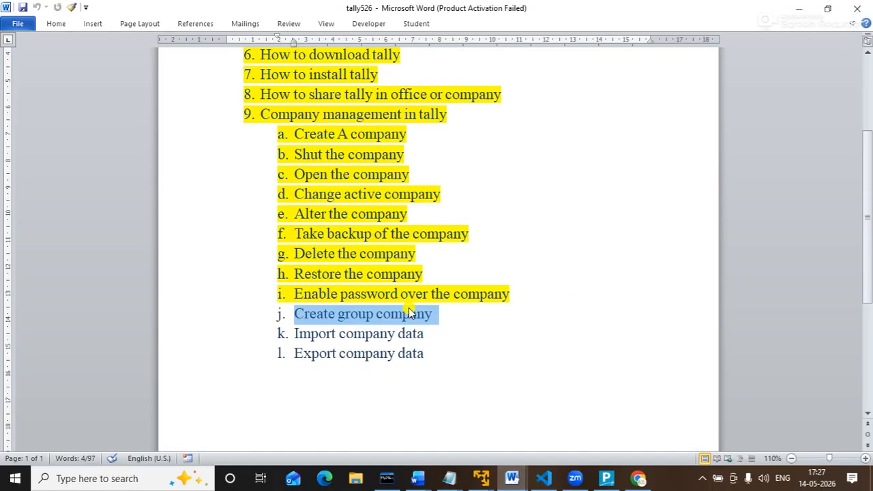
{"action": "left_click", "coordinate": [57, 23]}
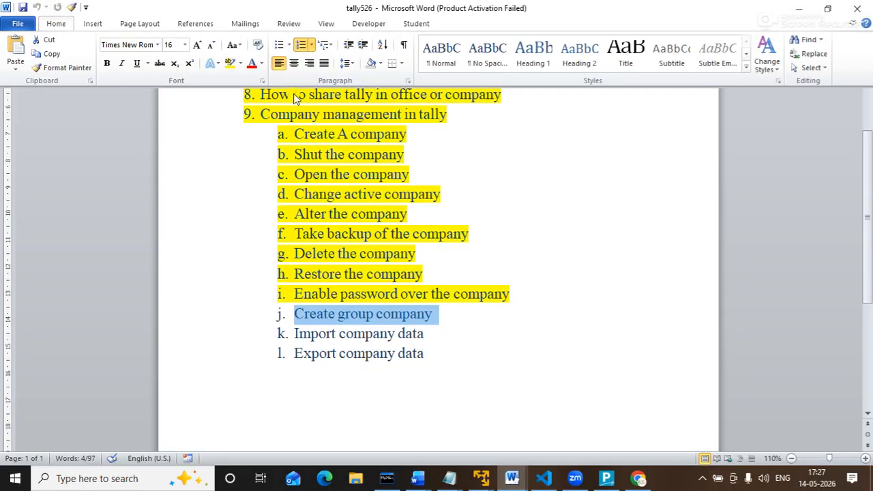
{"action": "left_click", "coordinate": [230, 64]}
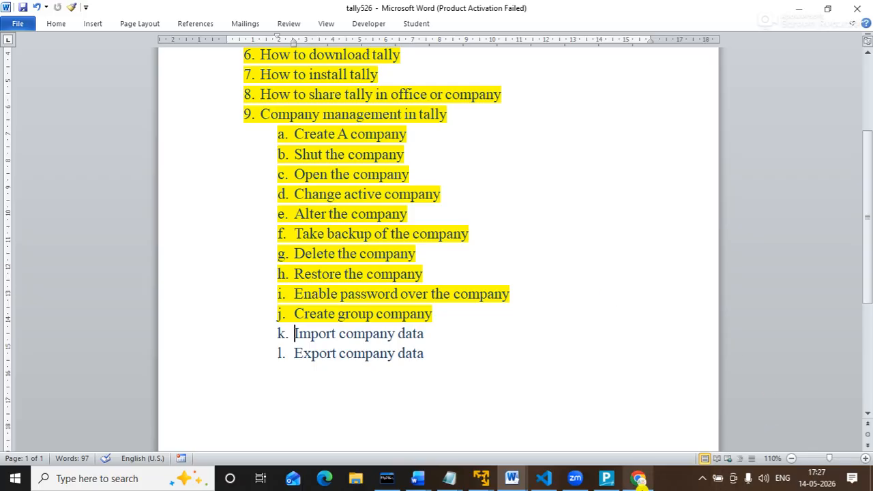
{"action": "left_click", "coordinate": [606, 478]}
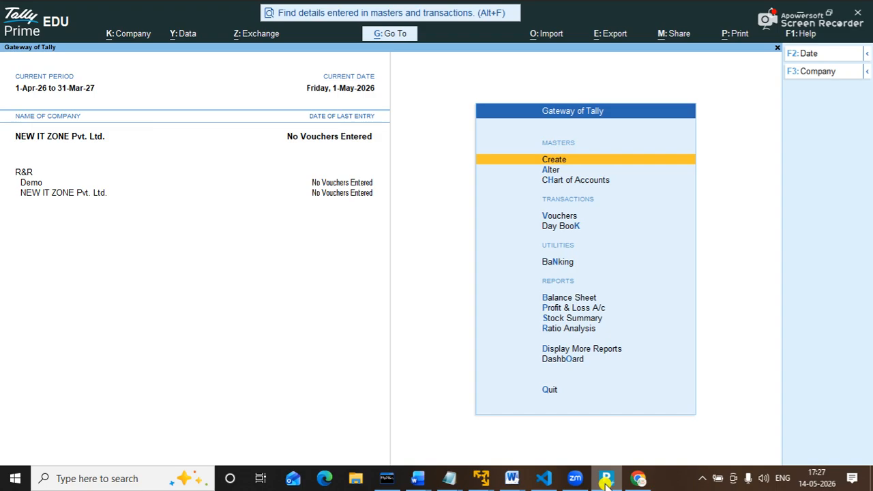
Open Master Alteration from Alter under Masters on the Gateway of Tally.
{"action": "key", "text": "Down"}
{"action": "key", "text": "Down"}
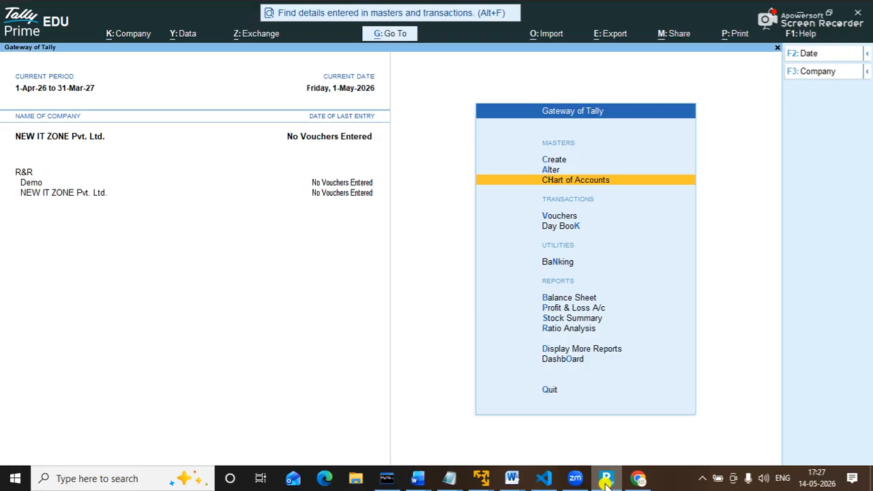
{"action": "key", "text": "Up"}
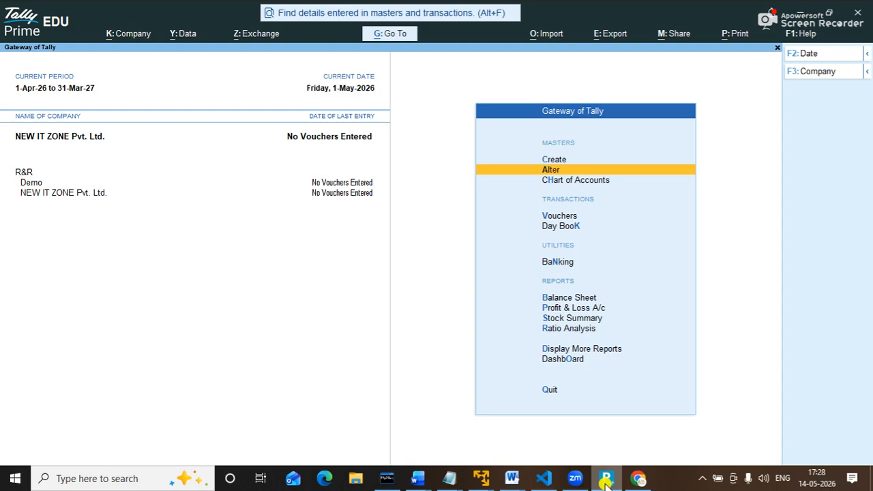
{"action": "key", "text": "Up"}
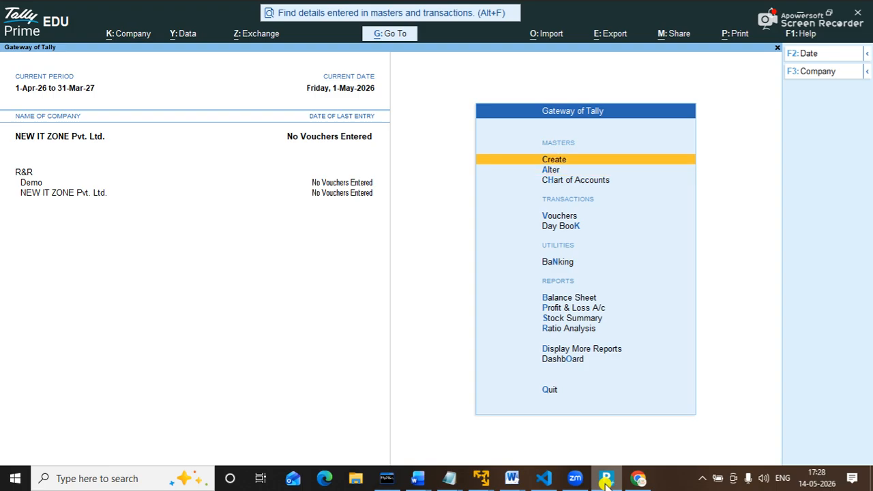
{"action": "key", "text": "Down"}
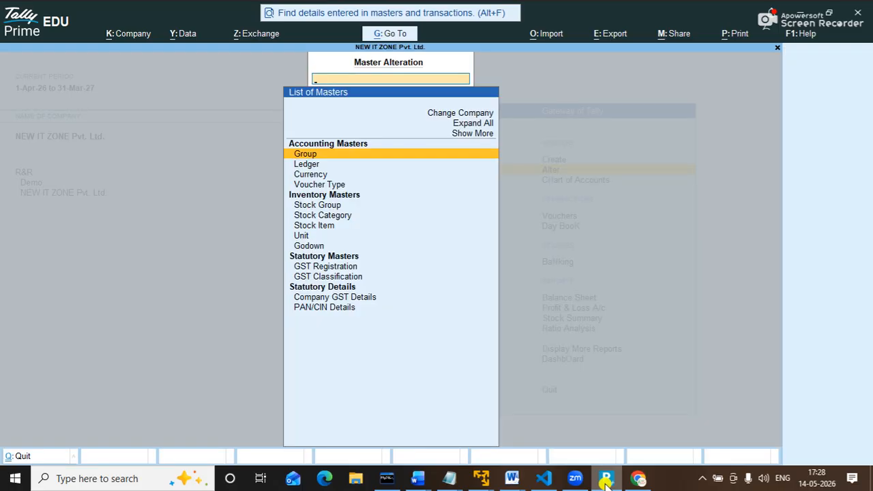
Choose Ledger in Master Alteration and pick Create to start a new ledger.
{"action": "key", "text": "Down"}
{"action": "key", "text": "Down"}
{"action": "key", "text": "Up"}
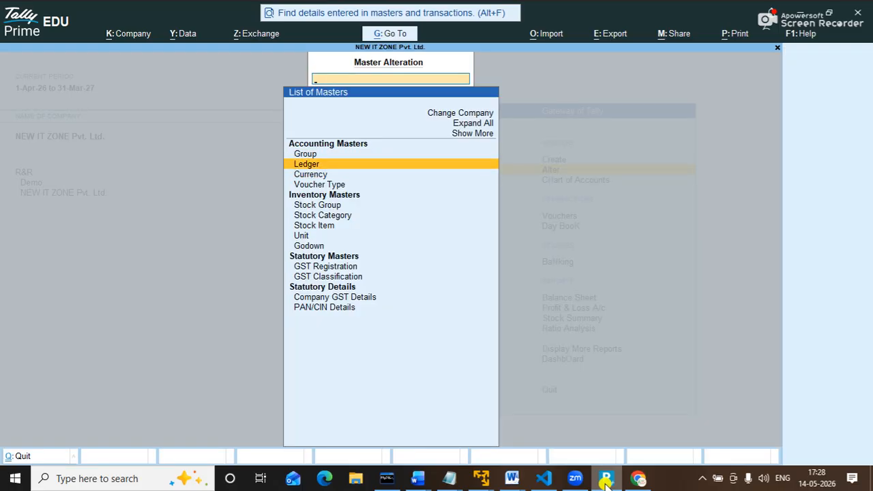
{"action": "key", "text": "Return"}
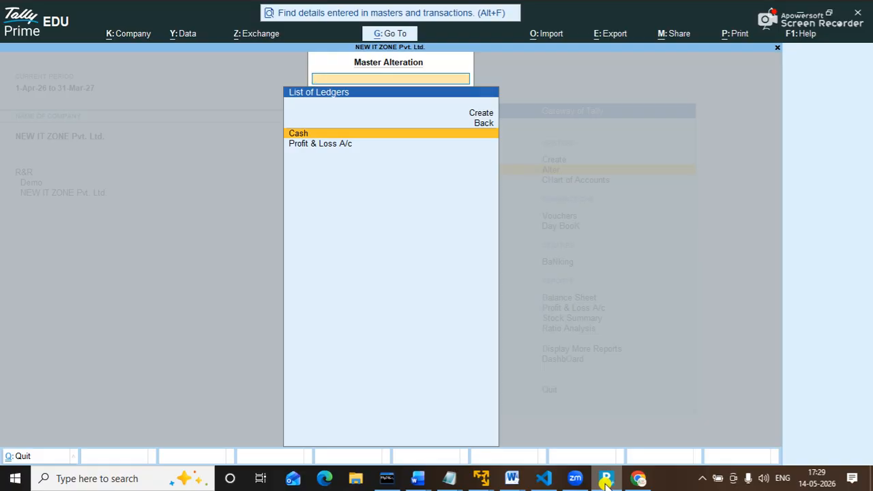
{"action": "key", "text": "Up"}
{"action": "key", "text": "Up"}
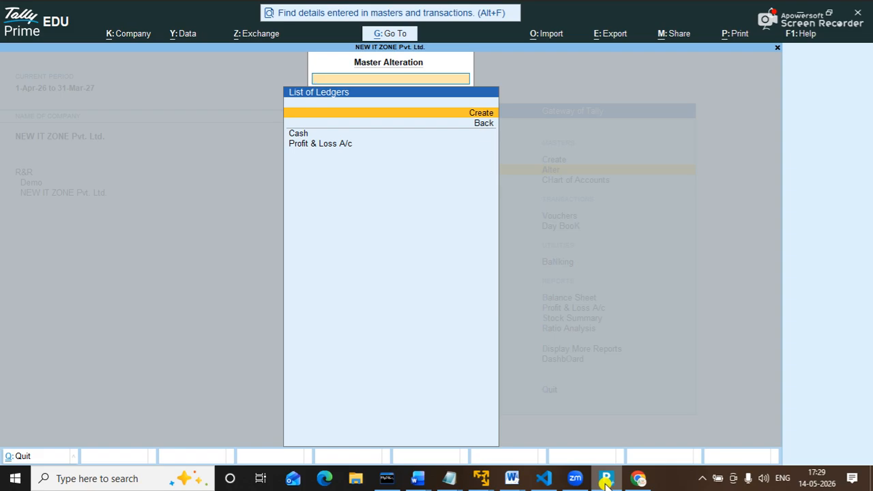
{"action": "key", "text": "Down"}
{"action": "key", "text": "Up"}
{"action": "key", "text": "Return"}
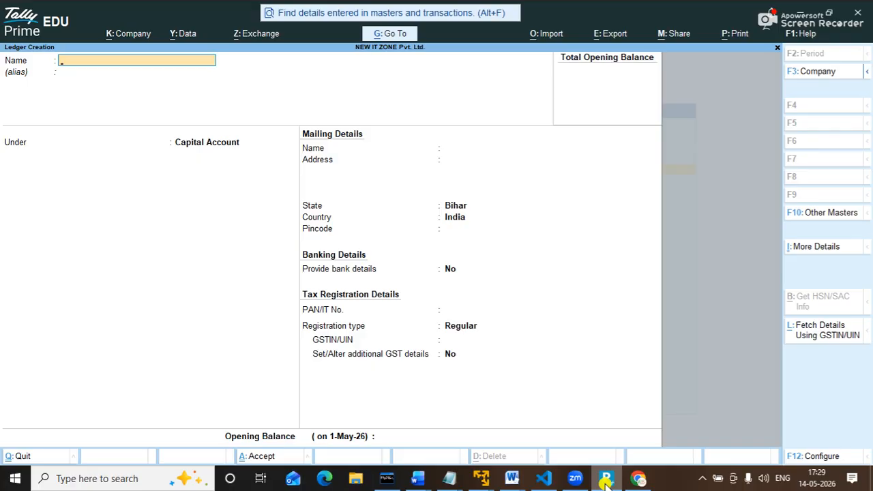
Create and save the 'Capital a/c' ledger under the Capital Account group.
{"action": "type", "text": "Capital a/c"}
{"action": "key", "text": "Return"}
{"action": "key", "text": "Return"}
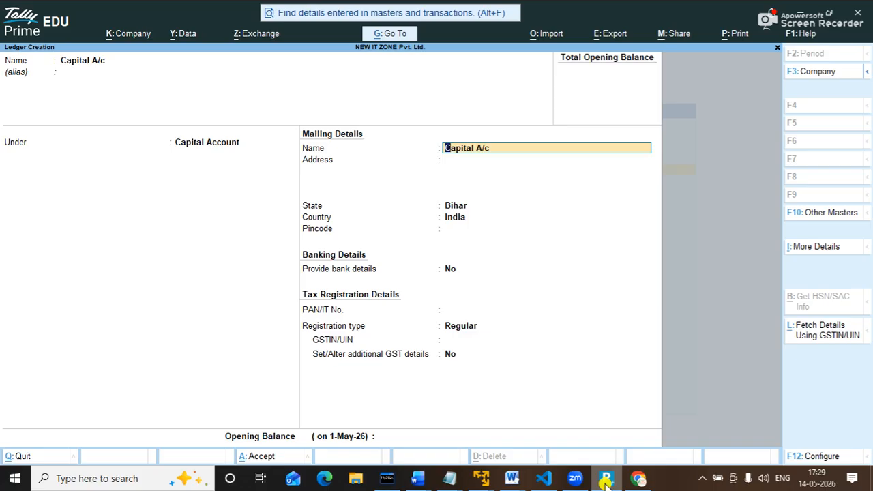
{"action": "key", "text": "ctrl"}
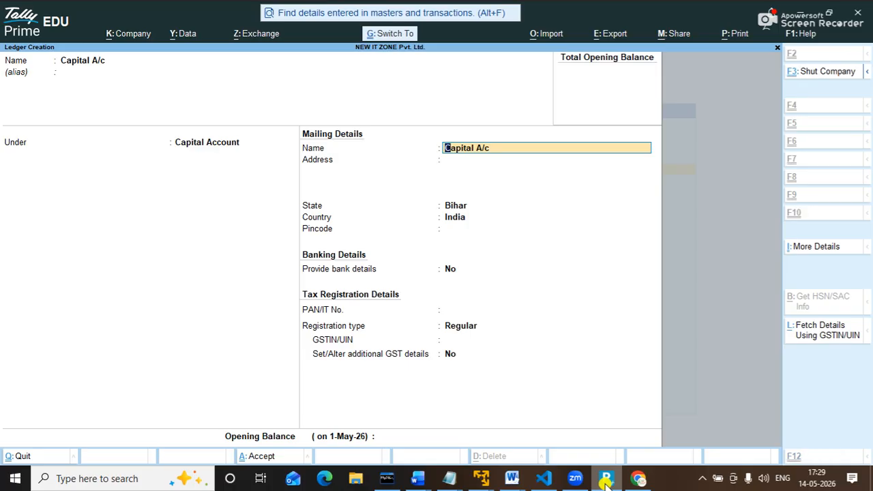
{"action": "key", "text": "ctrl+a"}
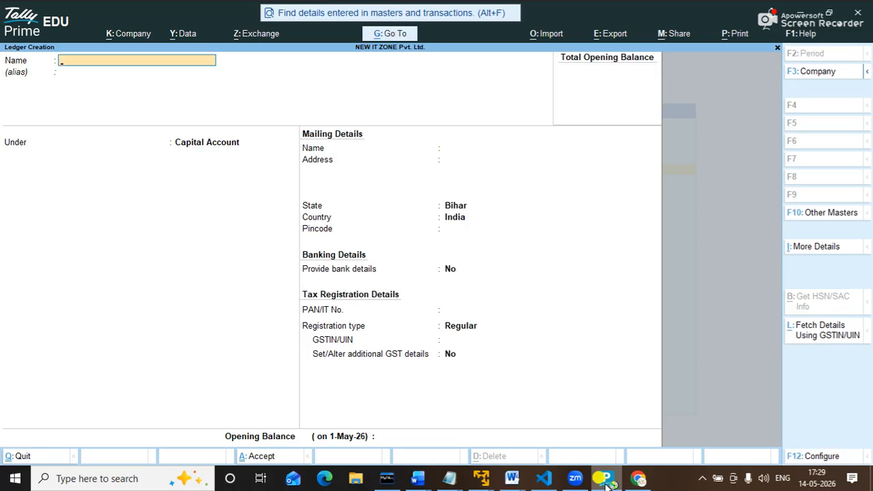
Review the List of Ledgers under Alter, then return to the Gateway of Tally.
{"action": "key", "text": "Escape"}
{"action": "key", "text": "a"}
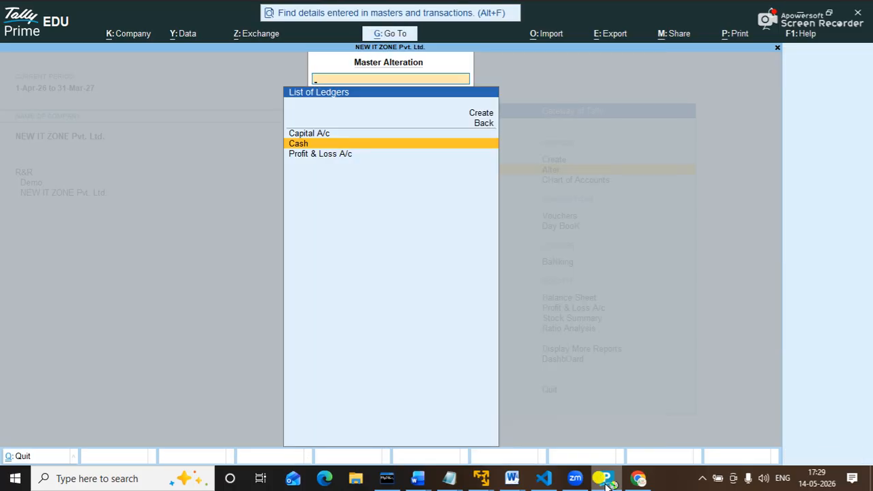
{"action": "key", "text": "BackSpace"}
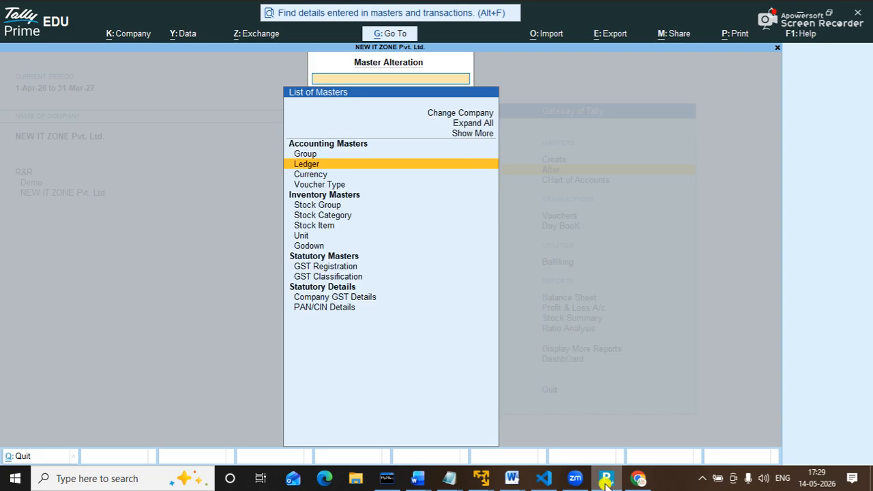
{"action": "key", "text": "Return"}
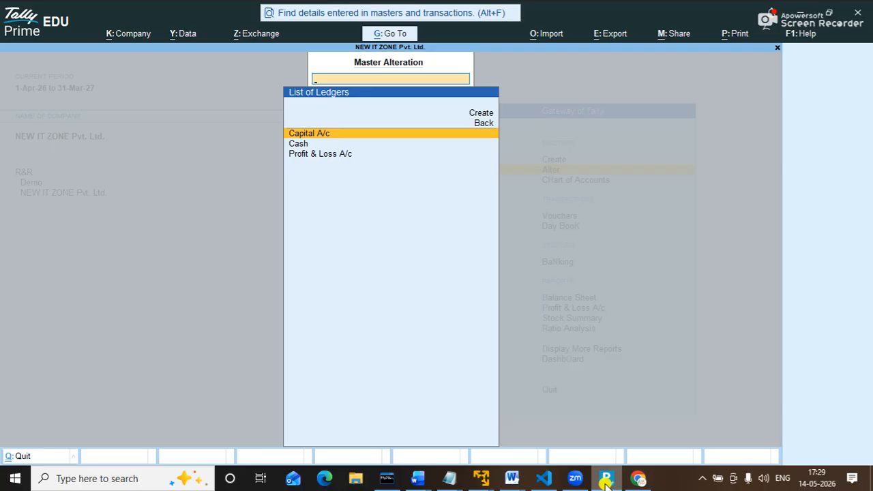
{"action": "key", "text": "Escape"}
{"action": "key", "text": "Escape"}
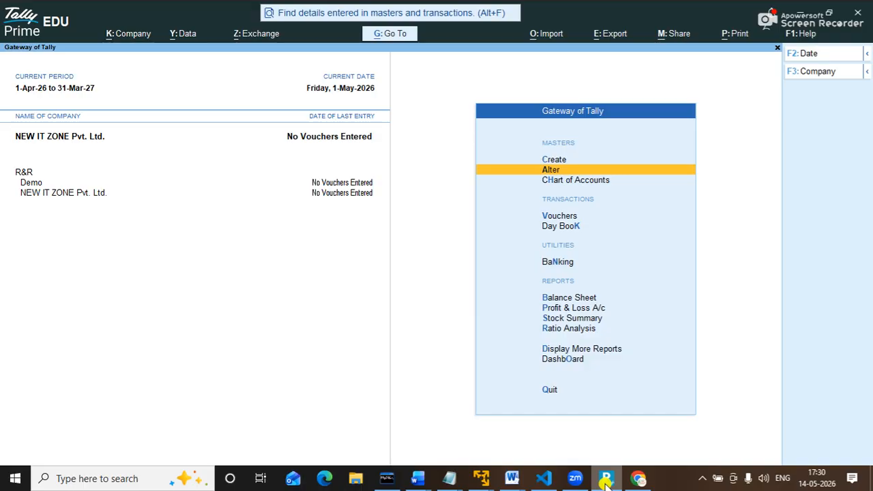
{"action": "key", "text": "Down"}
{"action": "key", "text": "Down"}
{"action": "key", "text": "Down"}
{"action": "key", "text": "Down"}
{"action": "key", "text": "Down"}
{"action": "key", "text": "Down"}
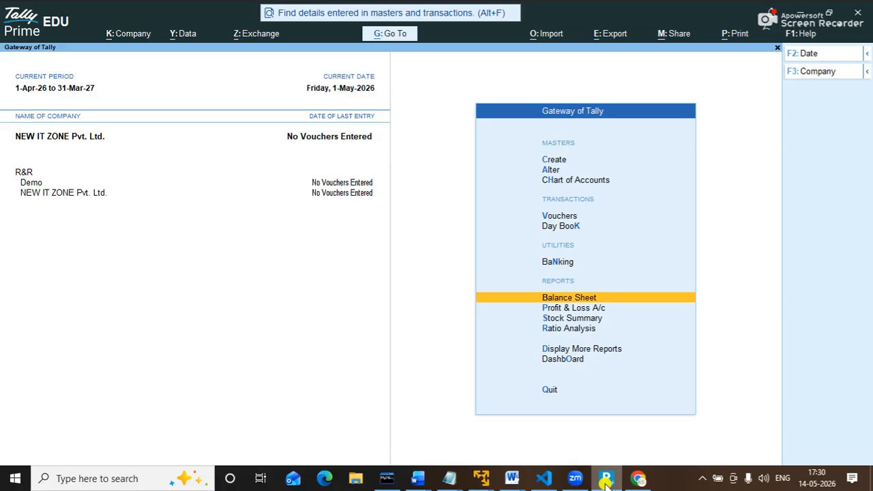
{"action": "key", "text": "Up"}
{"action": "key", "text": "Up"}
{"action": "key", "text": "Up"}
{"action": "key", "text": "Up"}
{"action": "key", "text": "Up"}
{"action": "key", "text": "Up"}
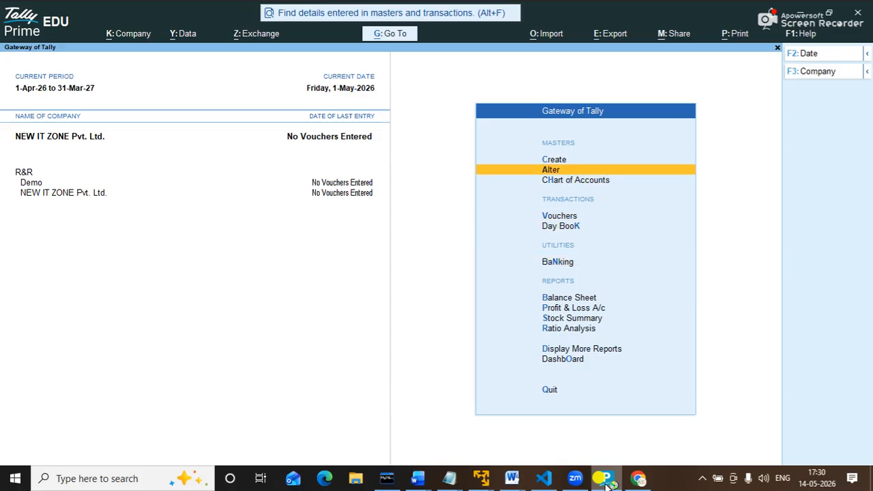
{"action": "key", "text": "Up"}
{"action": "key", "text": "Up"}
{"action": "key", "text": "Down"}
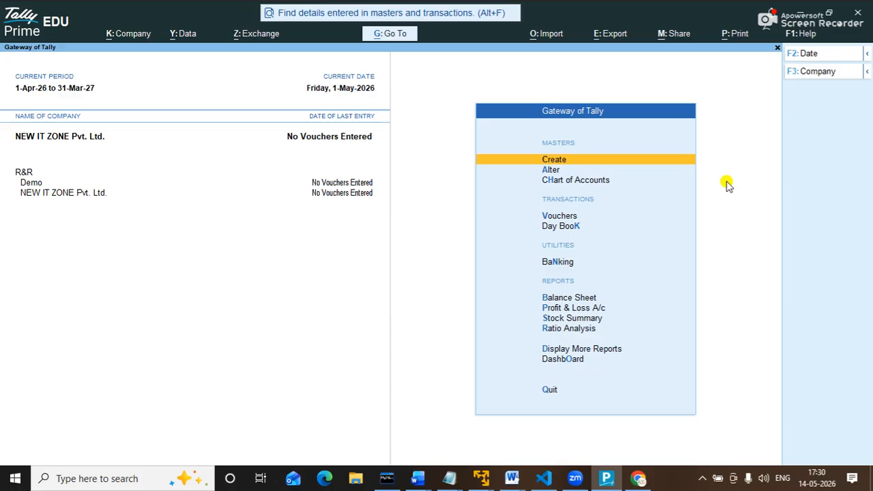
{"action": "key", "text": "Down"}
{"action": "key", "text": "Down"}
{"action": "key", "text": "Down"}
{"action": "key", "text": "Down"}
{"action": "key", "text": "Down"}
{"action": "key", "text": "Down"}
{"action": "key", "text": "Down"}
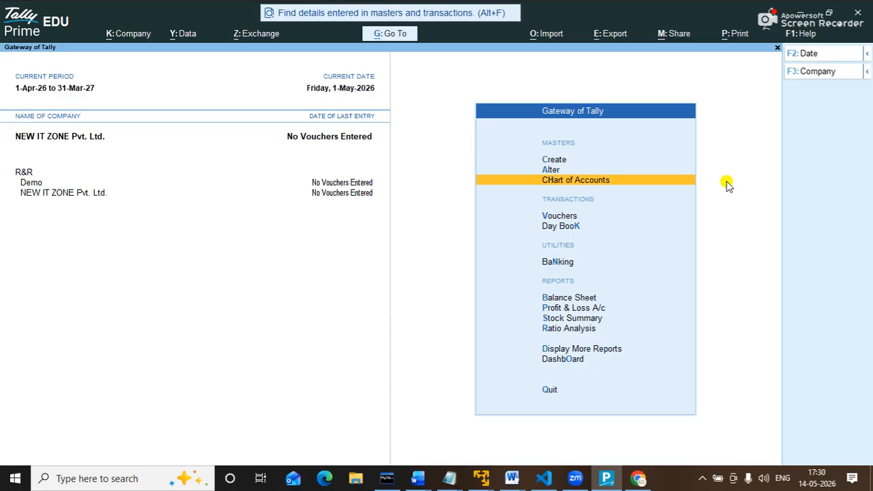
{"action": "key", "text": "Up"}
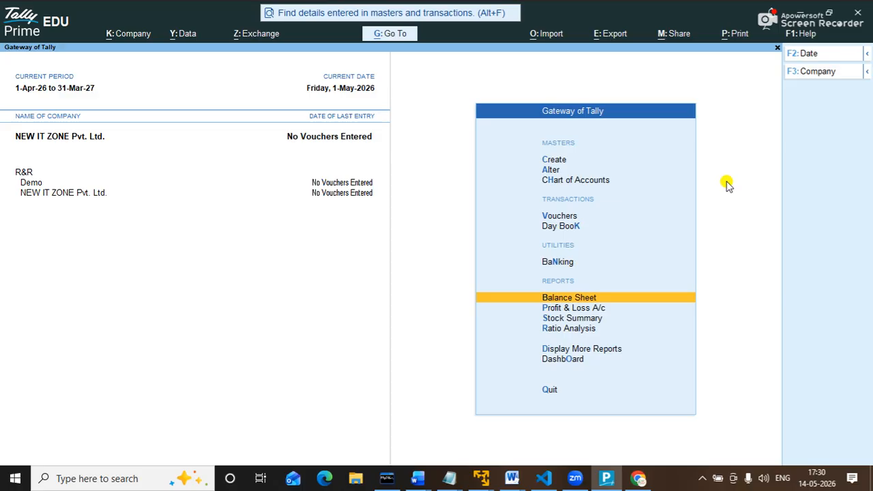
Open the Balance Sheet as at 1-May-26 and move between Capital Account and Current Assets.
{"action": "key", "text": "Return"}
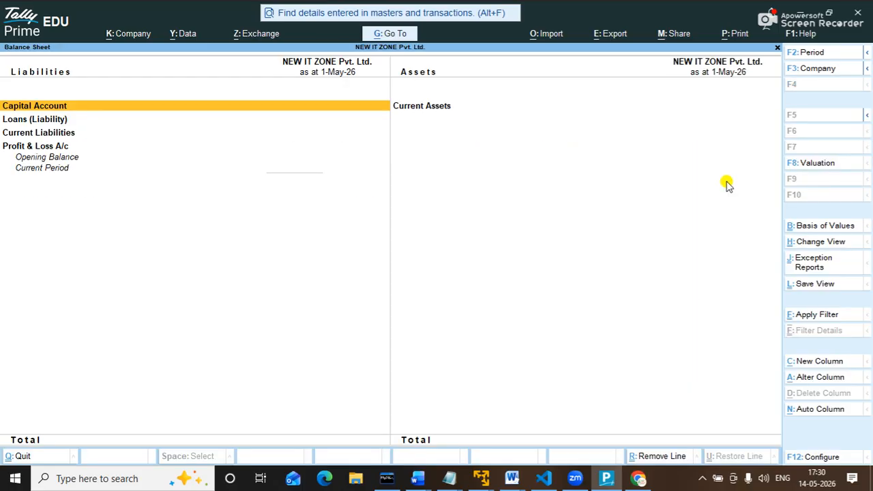
{"action": "key", "text": "Right"}
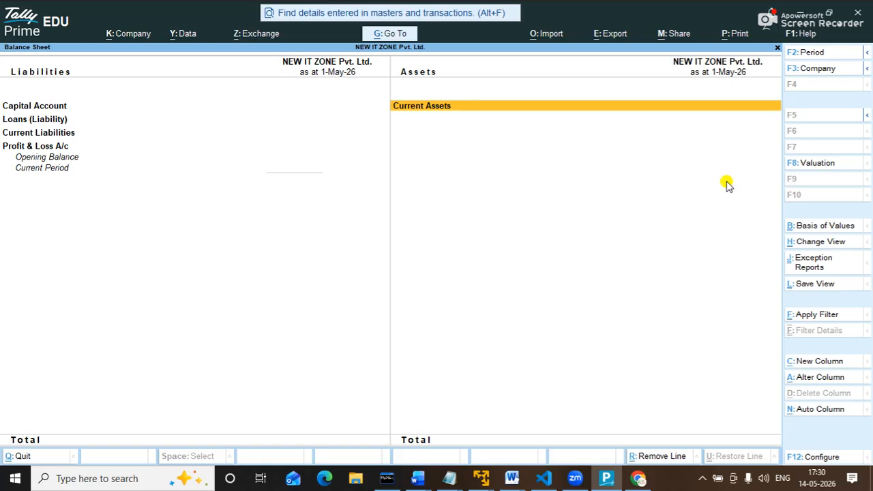
{"action": "key", "text": "Left"}
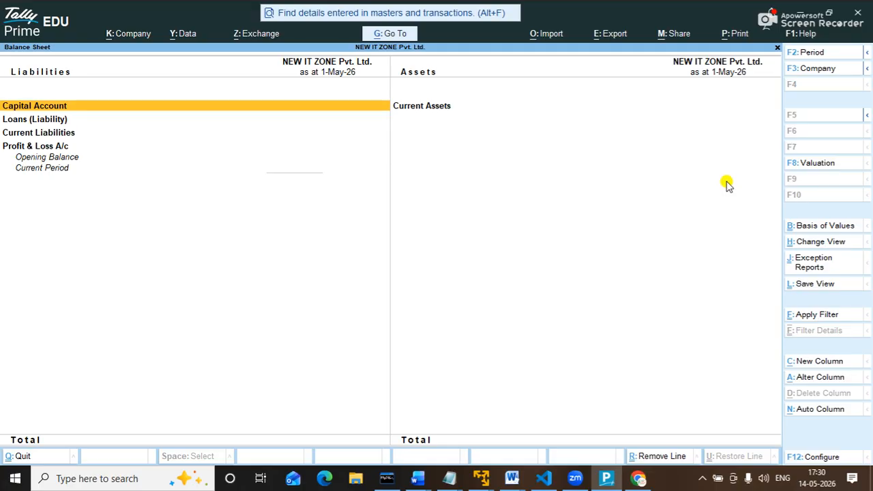
Close the Balance Sheet and move to Vouchers on the Gateway of Tally.
{"action": "key", "text": "Escape"}
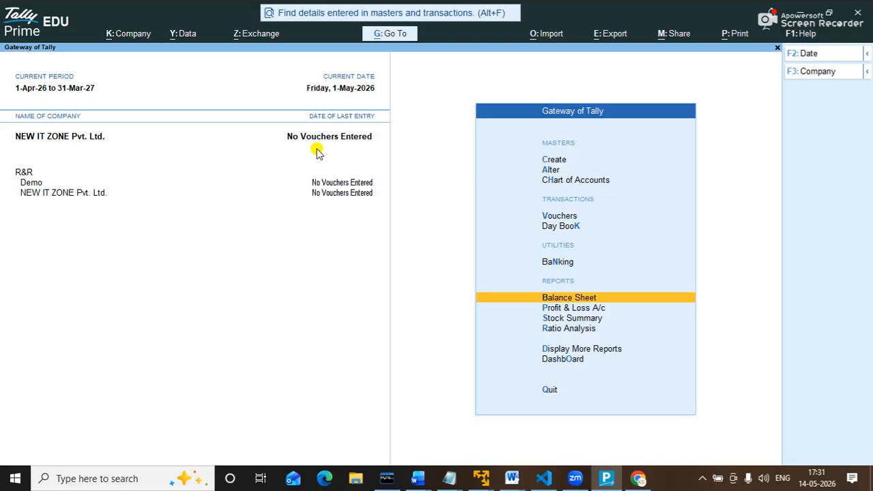
{"action": "key", "text": "Up"}
{"action": "key", "text": "Up"}
{"action": "key", "text": "Up"}
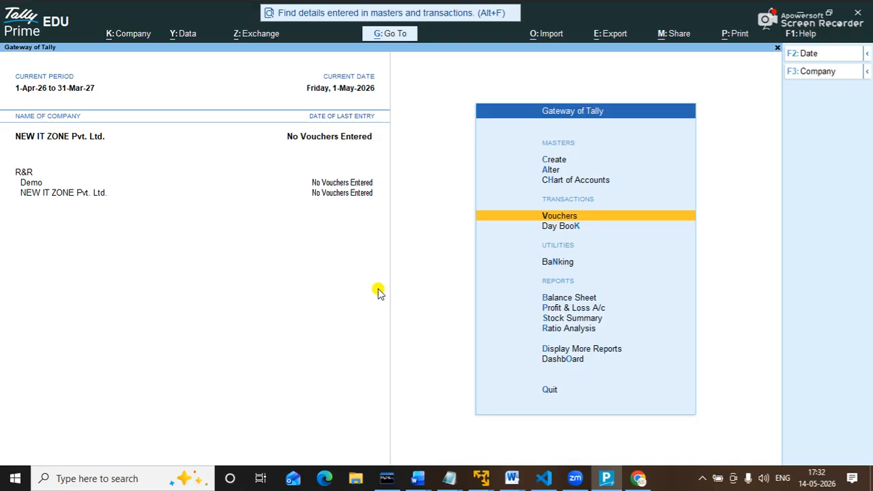
Open Vouchers to start Payment voucher No. 1 in Accounting Voucher Creation.
{"action": "key", "text": "Return"}
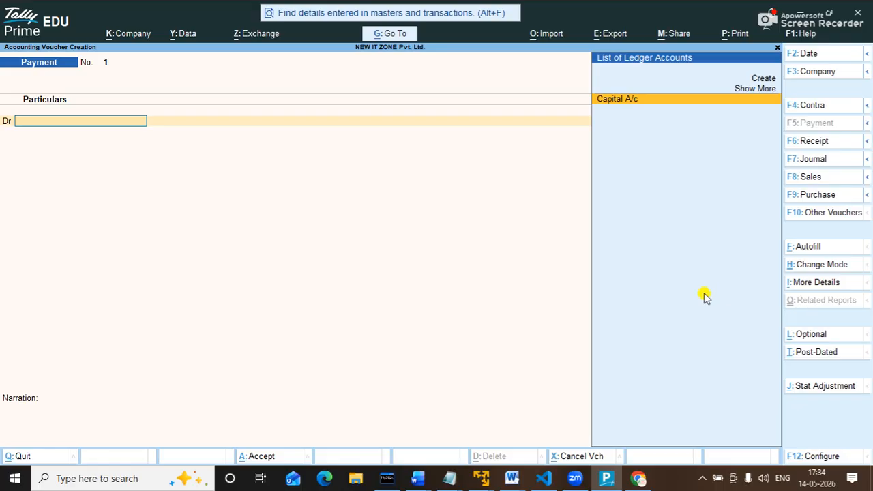
Switch the new voucher to a Receipt voucher with F6.
{"action": "key", "text": "F6"}
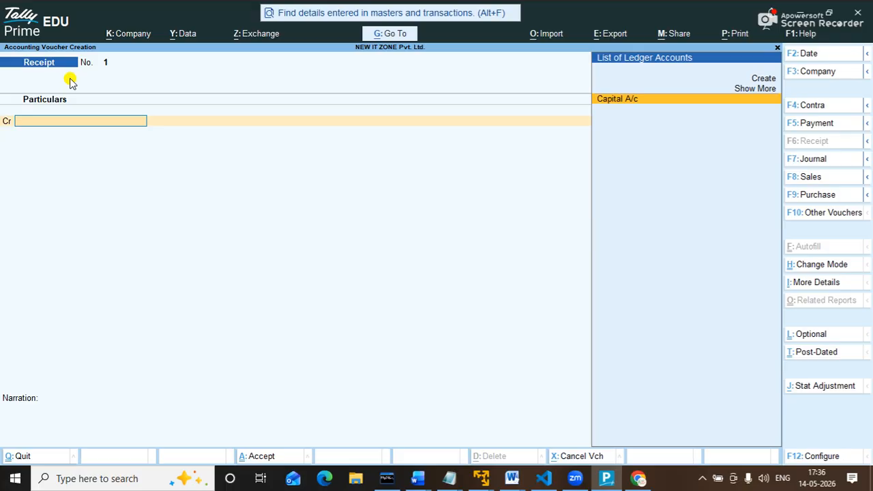
Credit Capital A/c and debit Cash for 5,00,000 in Receipt voucher 1.
{"action": "key", "text": "Return"}
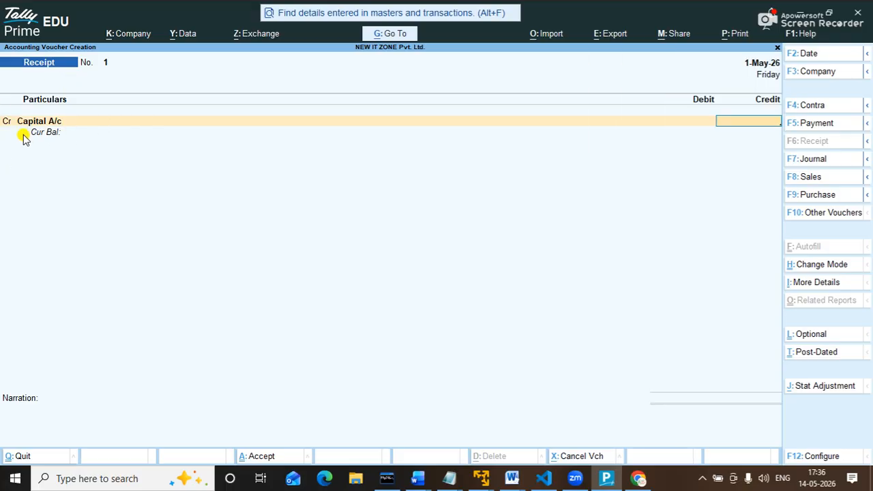
{"action": "type", "text": "500000"}
{"action": "key", "text": "Return"}
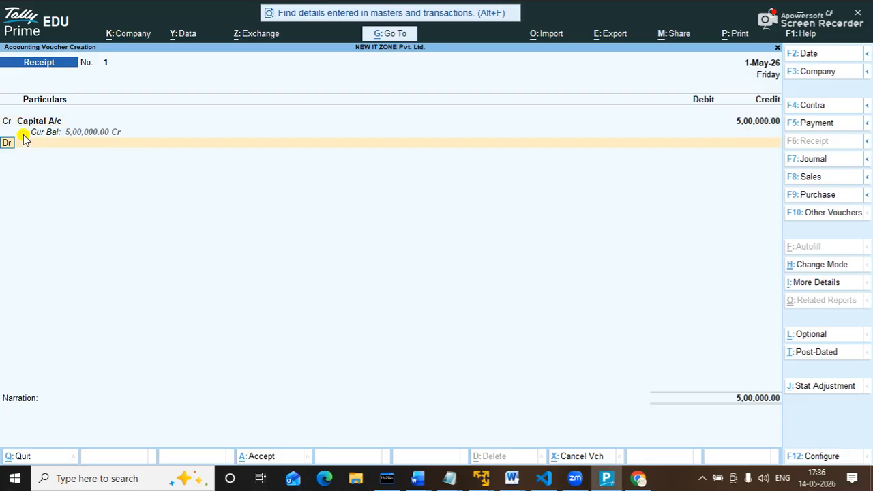
{"action": "key", "text": "Return"}
{"action": "key", "text": "Down"}
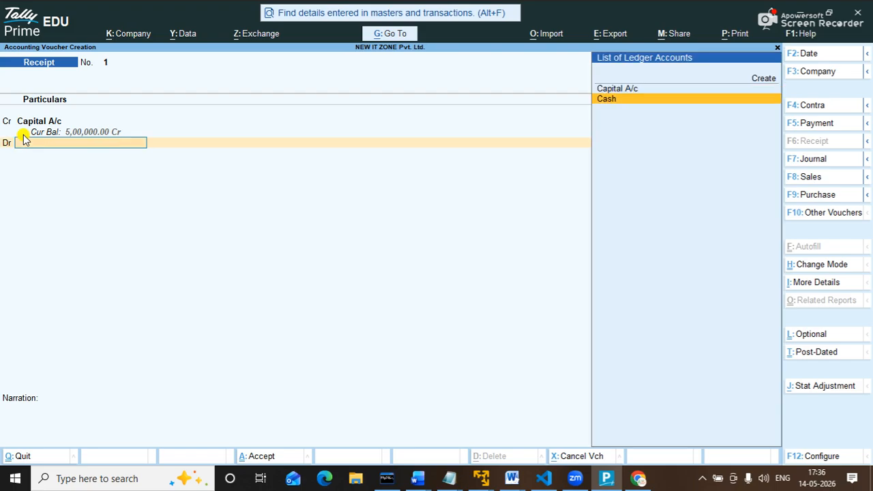
{"action": "key", "text": "Return"}
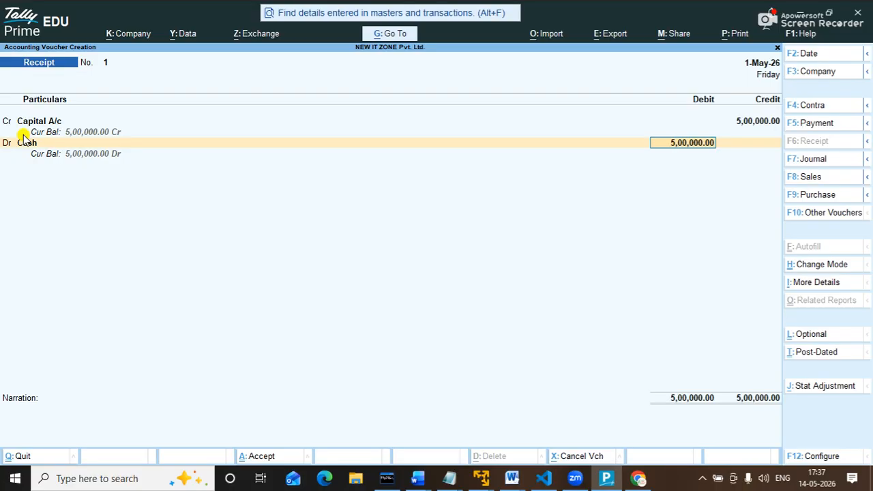
{"action": "key", "text": "Return"}
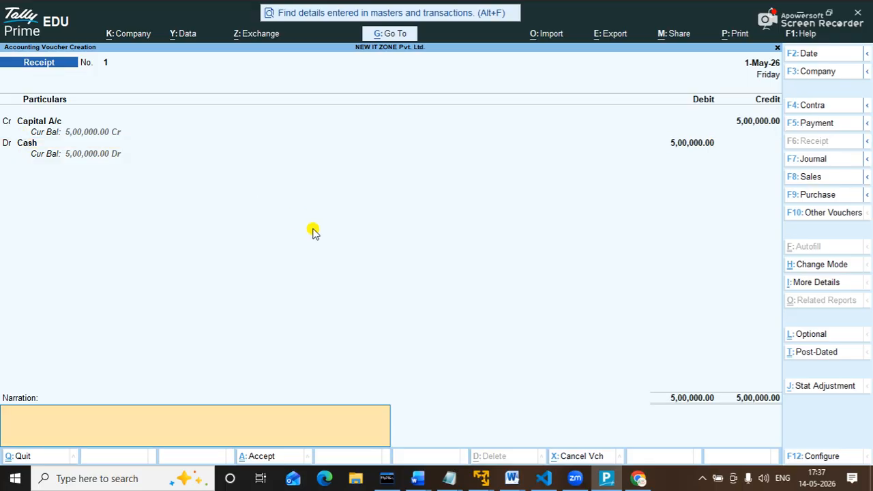
Skip the narration, save the receipt, and quit voucher entry to the Gateway.
{"action": "key", "text": "Return"}
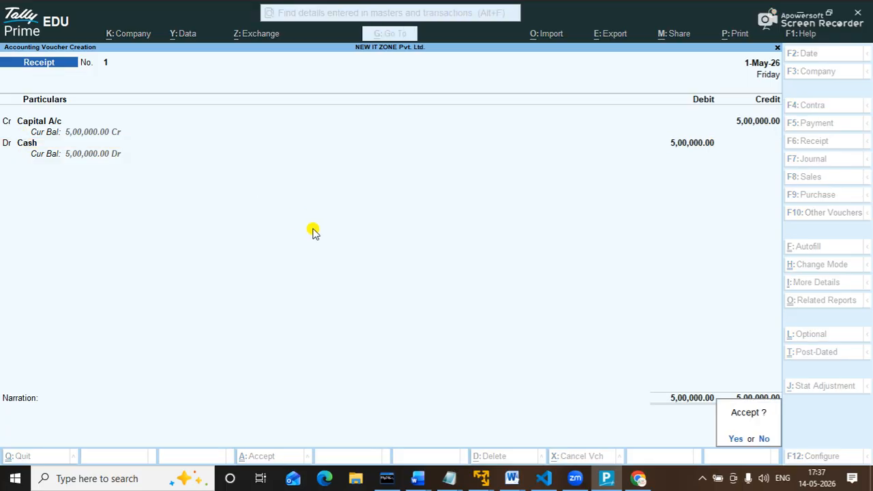
{"action": "key", "text": "Return"}
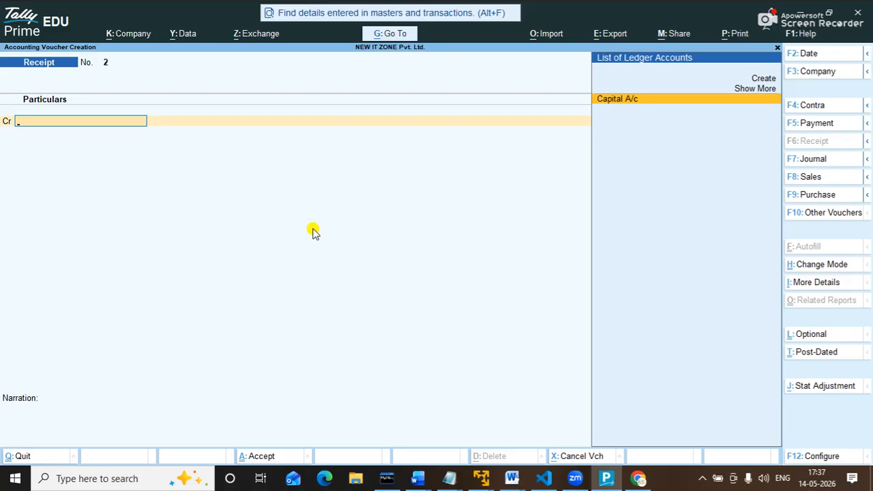
{"action": "key", "text": "Escape"}
{"action": "key", "text": "Return"}
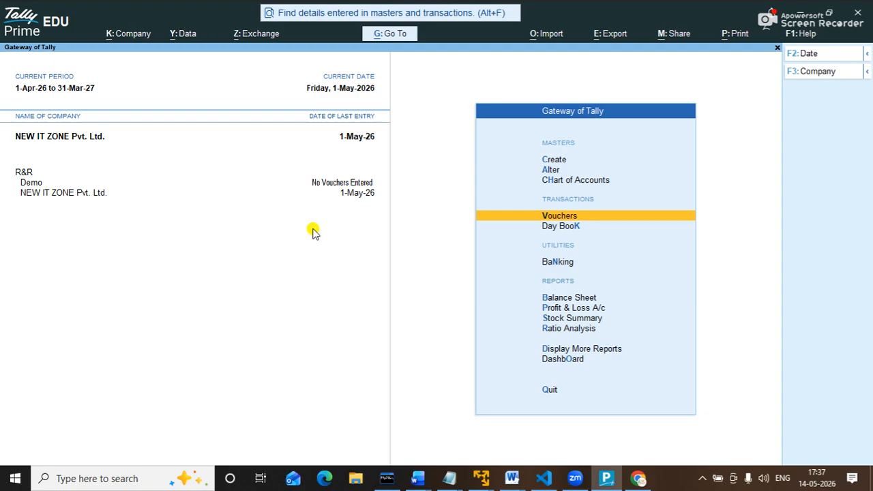
Open the Balance Sheet report from the Gateway of Tally.
{"action": "key", "text": "Down"}
{"action": "key", "text": "Down"}
{"action": "key", "text": "Down"}
{"action": "key", "text": "Down"}
{"action": "key", "text": "Up"}
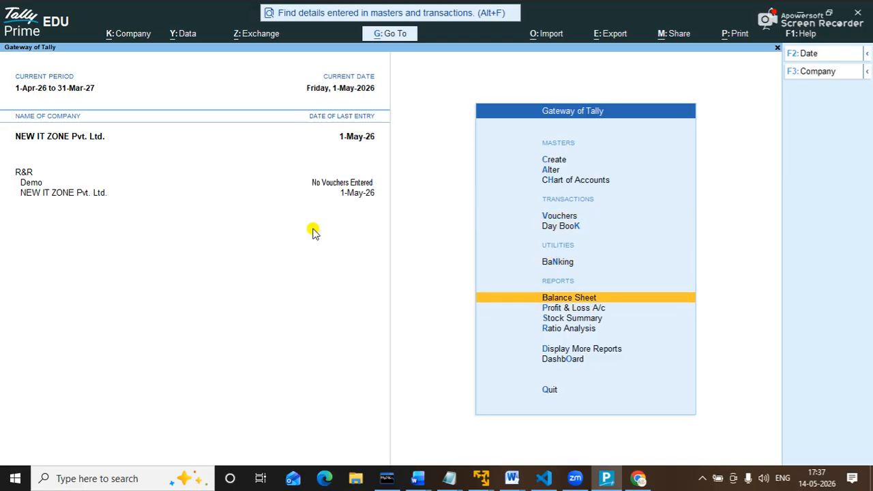
{"action": "key", "text": "Return"}
Drill into Current Assets to check Cash-in-Hand at 5,00,000, then close back to Gateway.
{"action": "key", "text": "Right"}
{"action": "key", "text": "Left"}
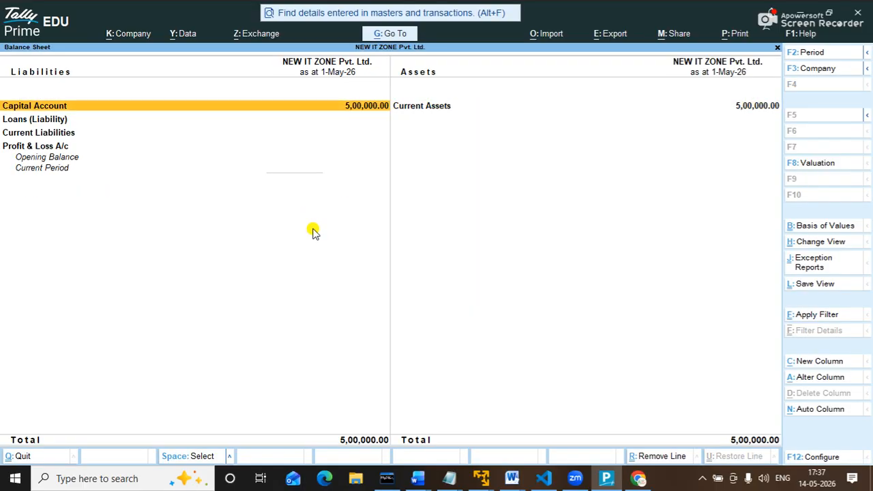
{"action": "key", "text": "Right"}
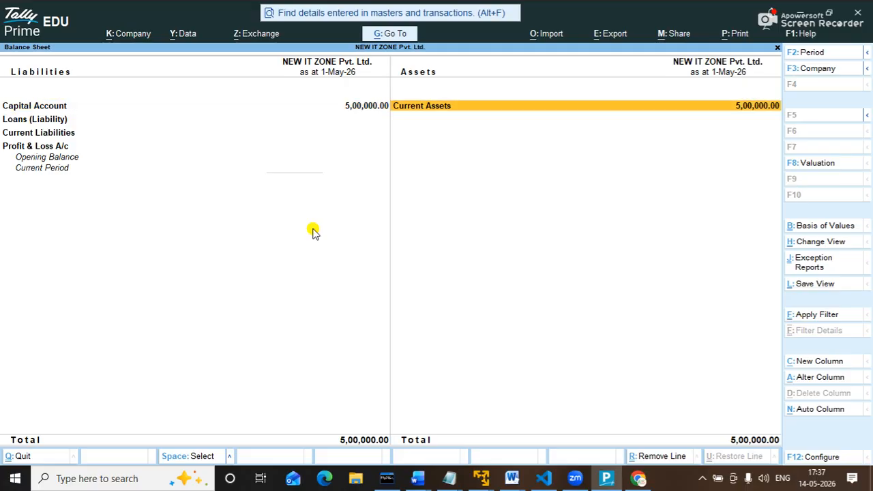
{"action": "key", "text": "Return"}
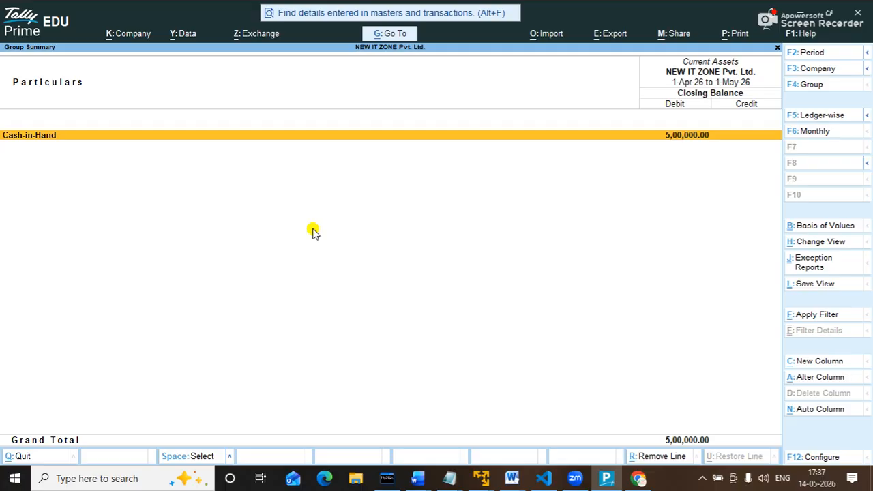
{"action": "key", "text": "Escape"}
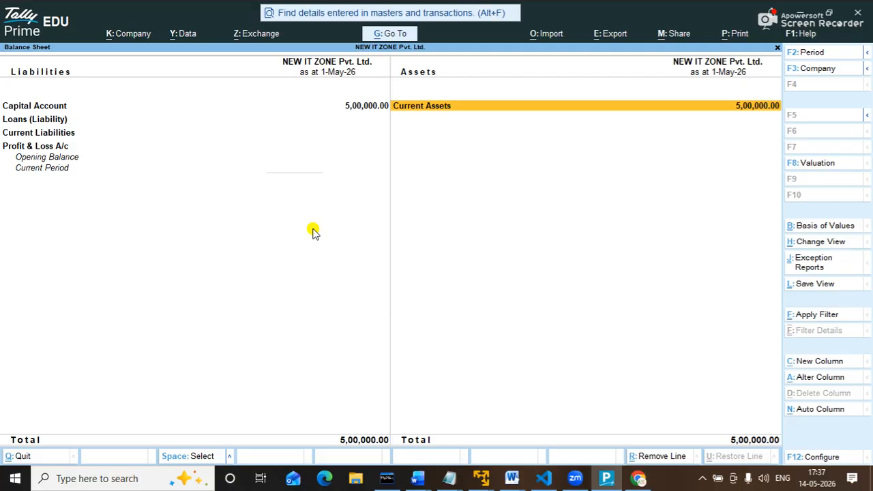
{"action": "key", "text": "Escape"}
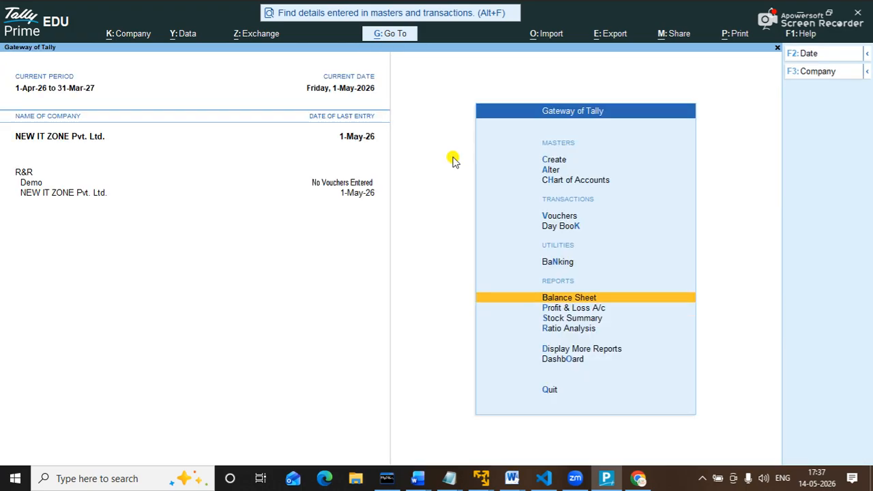
Start exporting NEW IT ZONE's transactions as all vouchers in XML (Transactions.xml).
{"action": "left_click", "coordinate": [614, 38]}
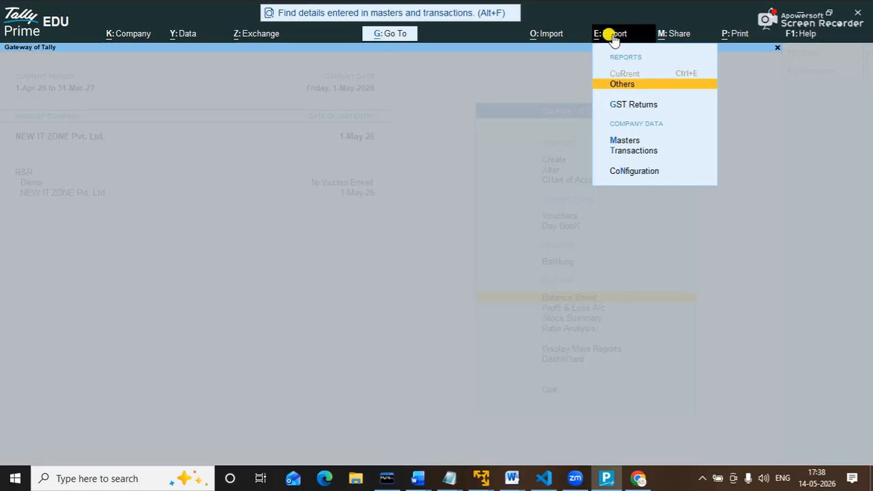
{"action": "key", "text": "Up"}
{"action": "key", "text": "Down"}
{"action": "key", "text": "Down"}
{"action": "key", "text": "Down"}
{"action": "key", "text": "Down"}
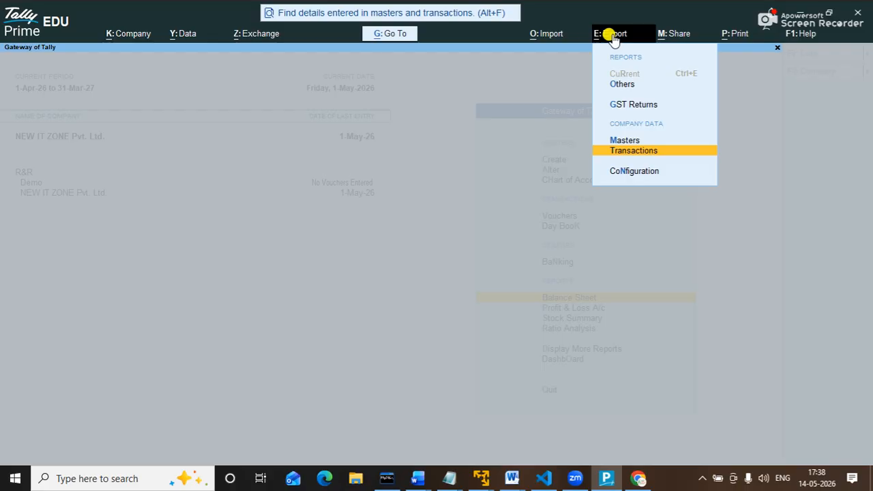
{"action": "key", "text": "Return"}
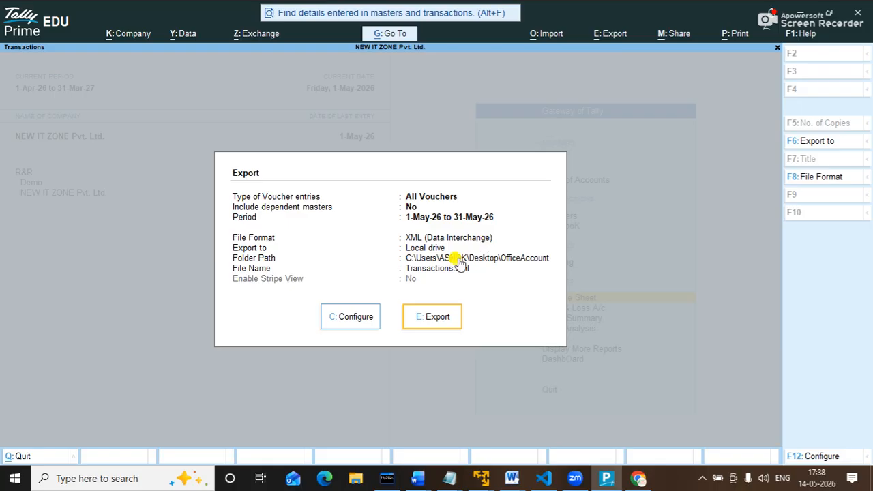
Configure the export to include dependent masters and keep the OfficeAccount folder as destination.
{"action": "left_click", "coordinate": [352, 317]}
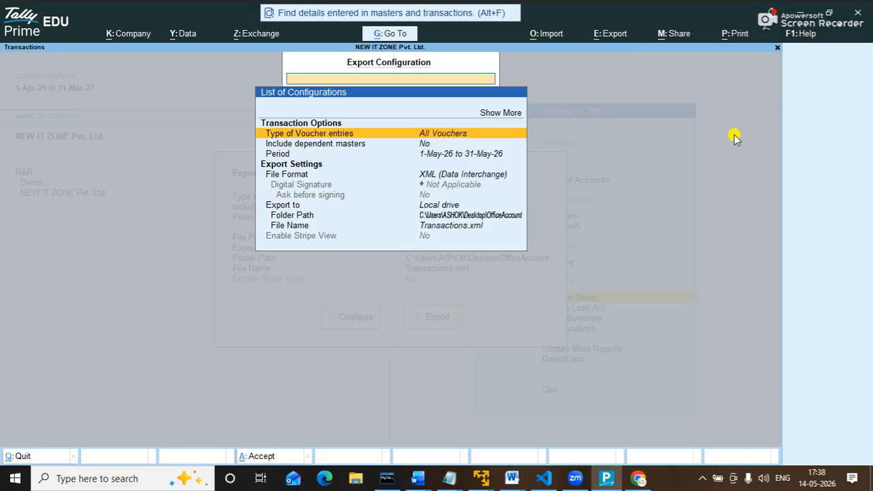
{"action": "key", "text": "Return"}
{"action": "key", "text": "Return"}
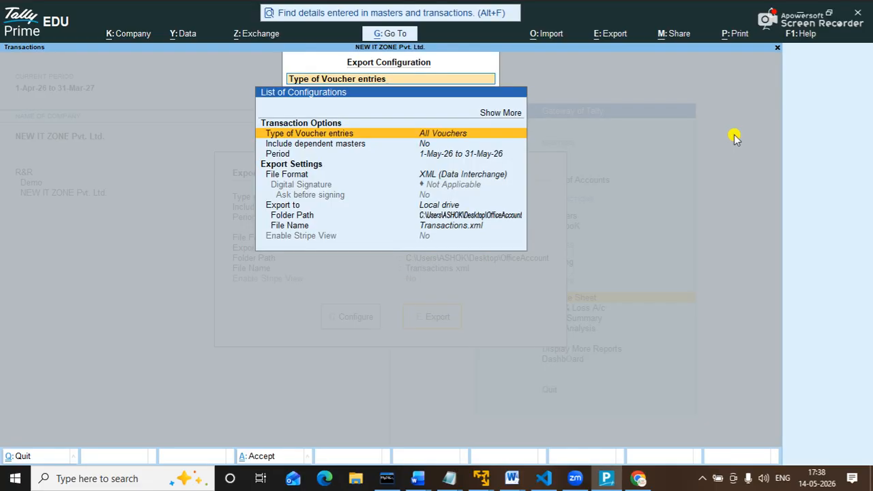
{"action": "key", "text": "Down"}
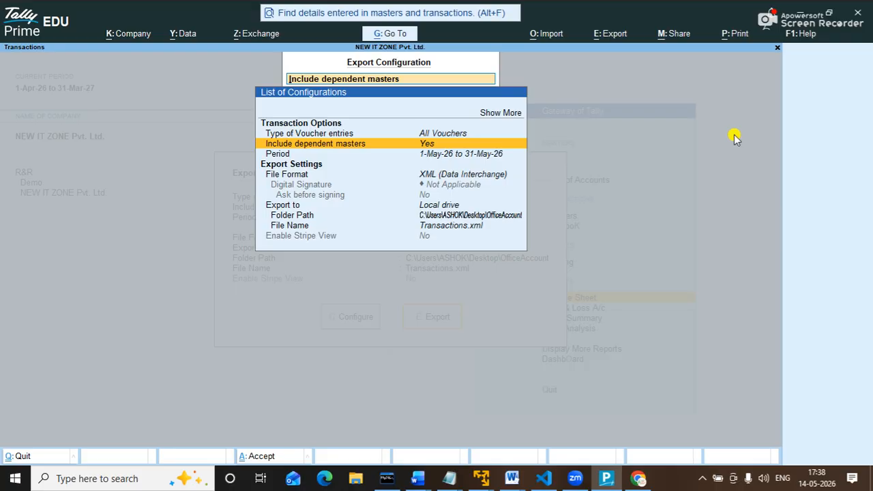
{"action": "key", "text": "Down"}
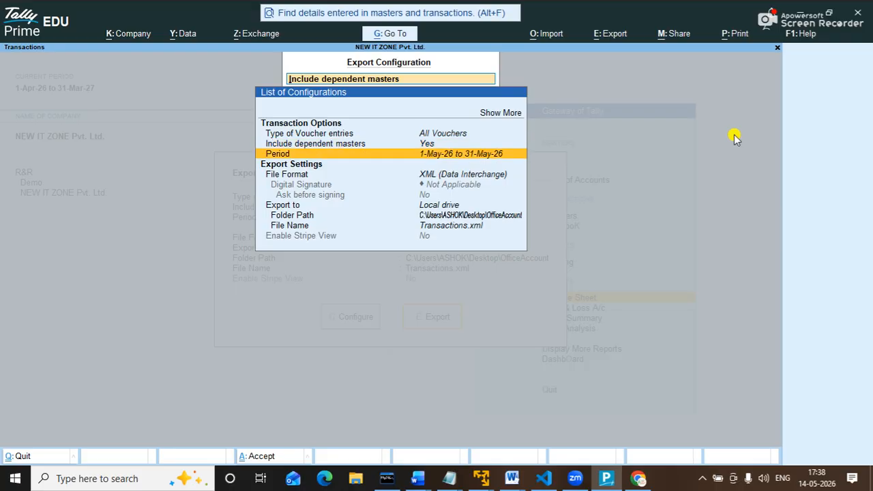
{"action": "key", "text": "Down"}
{"action": "key", "text": "Down"}
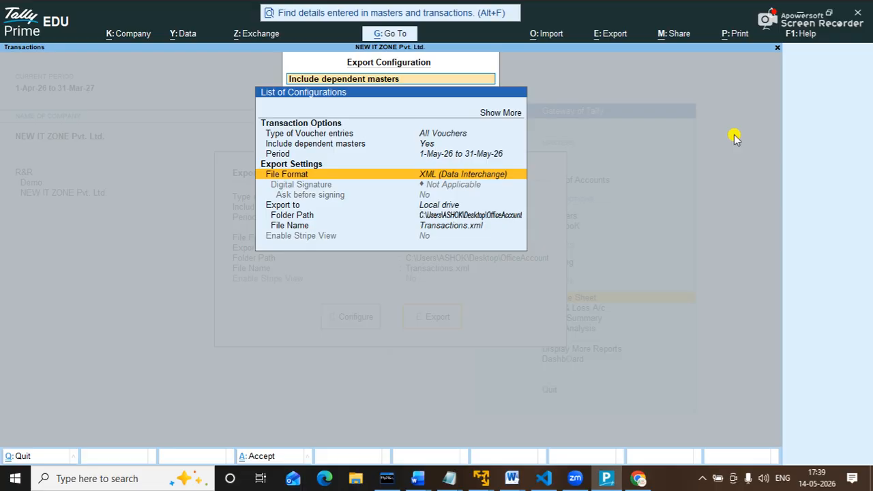
{"action": "key", "text": "Down"}
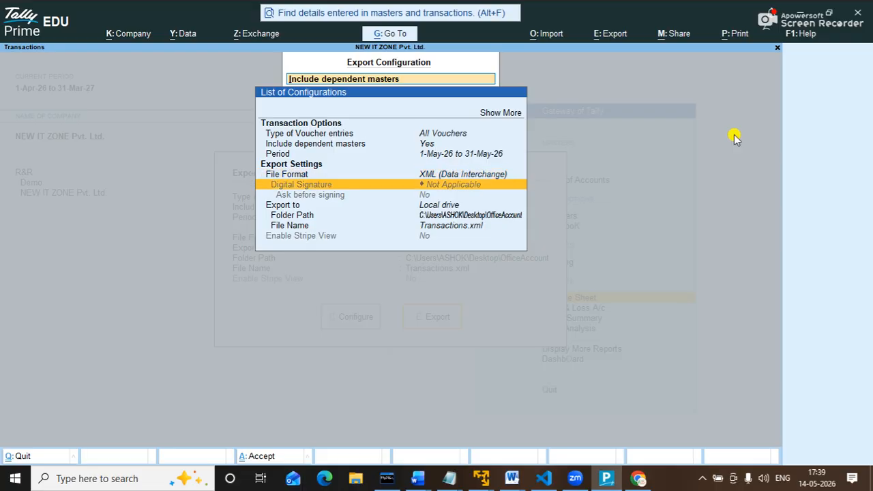
{"action": "key", "text": "Down"}
{"action": "key", "text": "Down"}
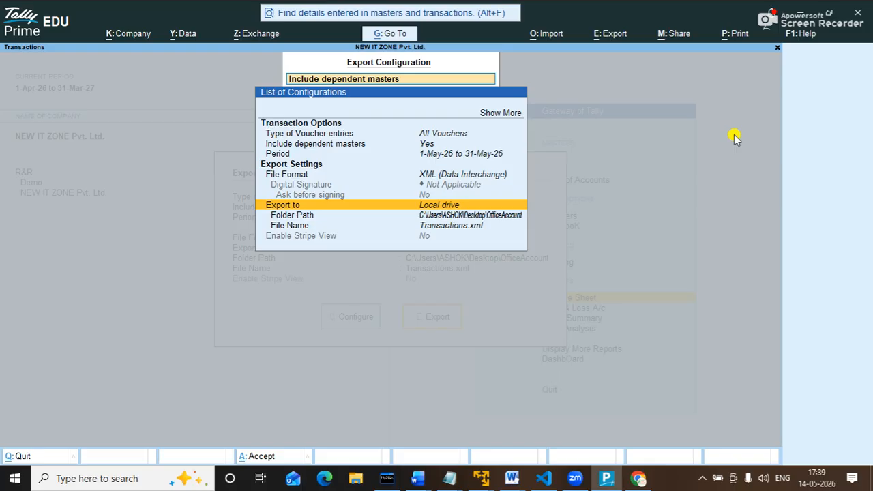
{"action": "key", "text": "Down"}
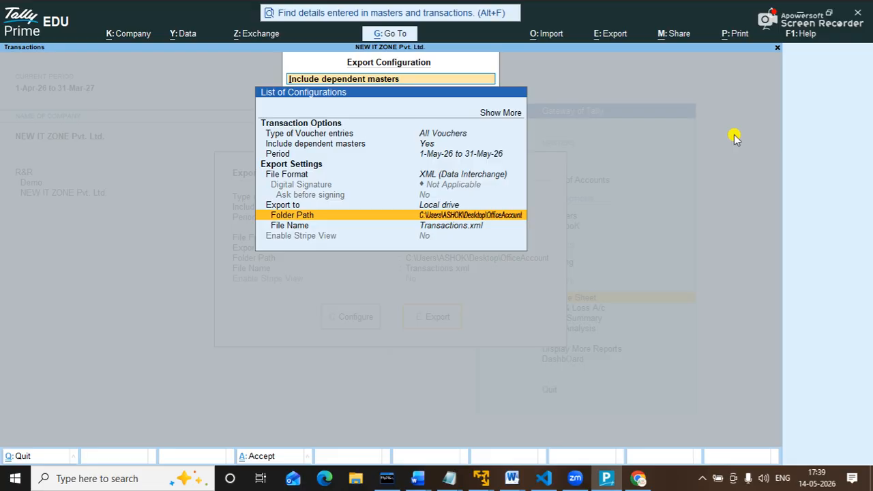
{"action": "key", "text": "Return"}
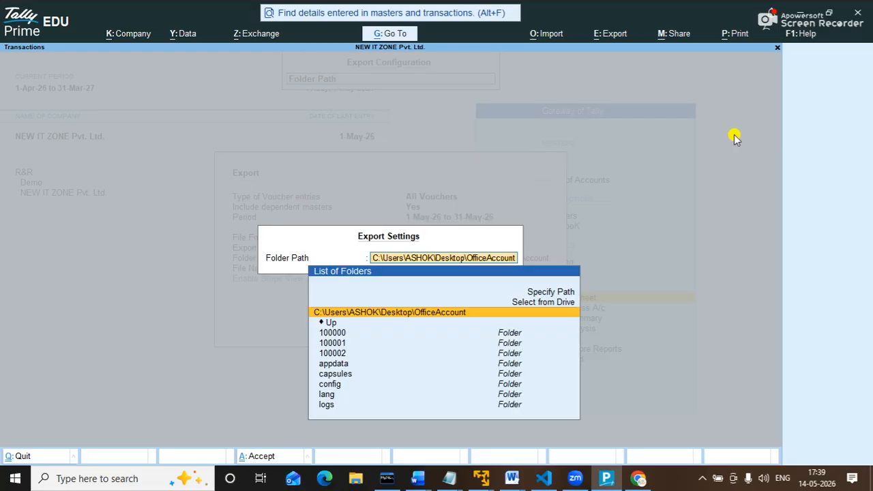
{"action": "key", "text": "Return"}
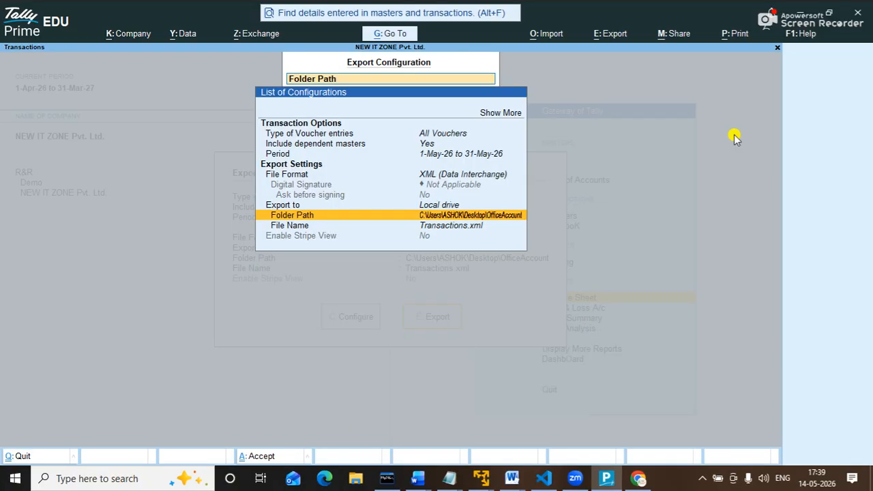
Name the export file abc.xml and export the transactions.
{"action": "key", "text": "Down"}
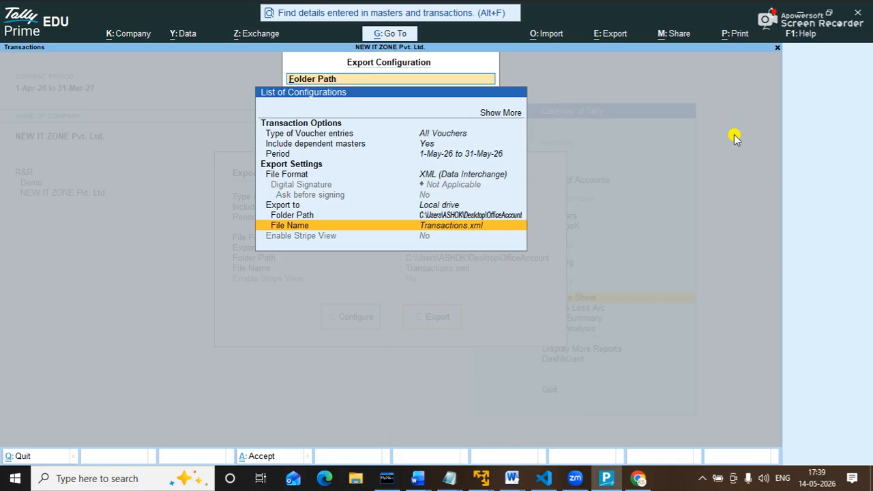
{"action": "key", "text": "Return"}
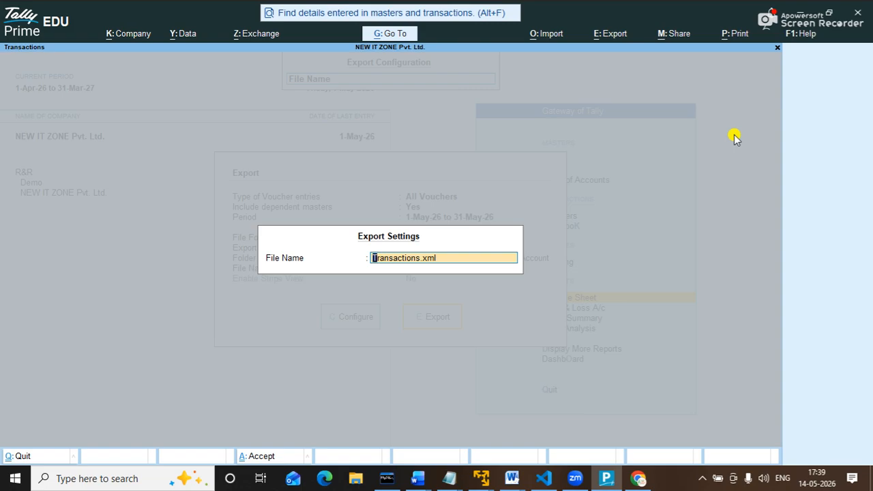
{"action": "type", "text": "abc.xml"}
{"action": "key", "text": "Return"}
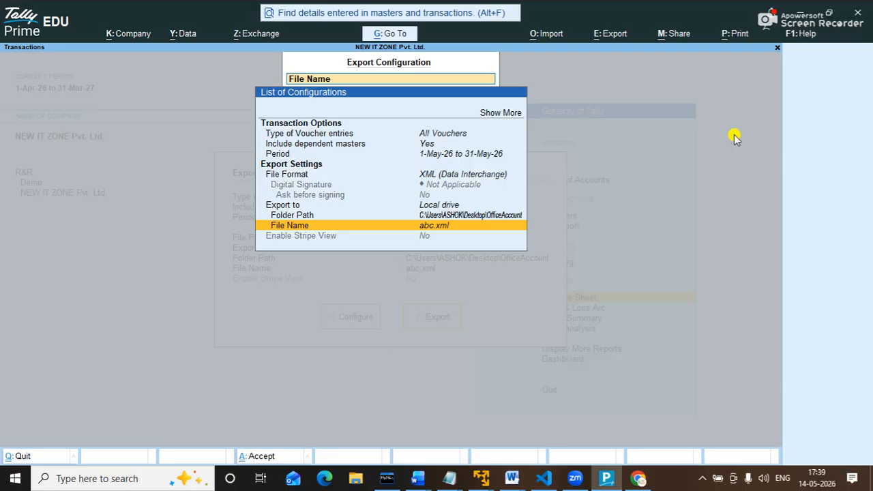
{"action": "key", "text": "Down"}
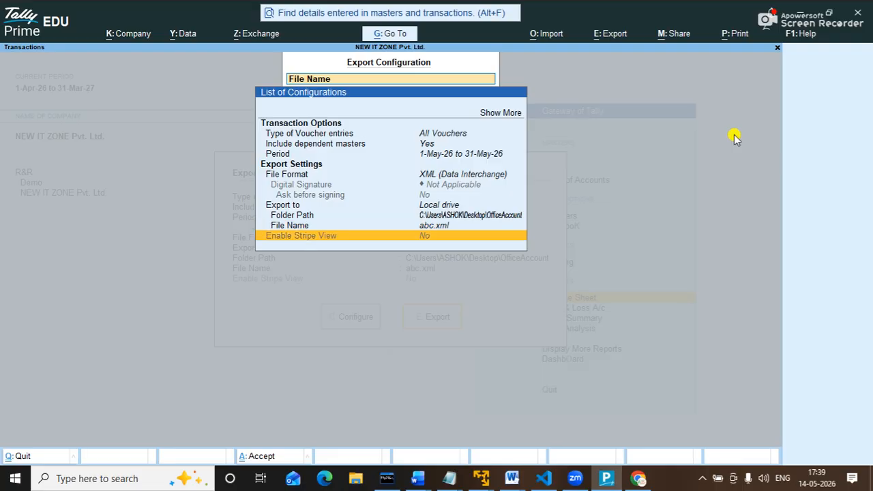
{"action": "key", "text": "ctrl+a"}
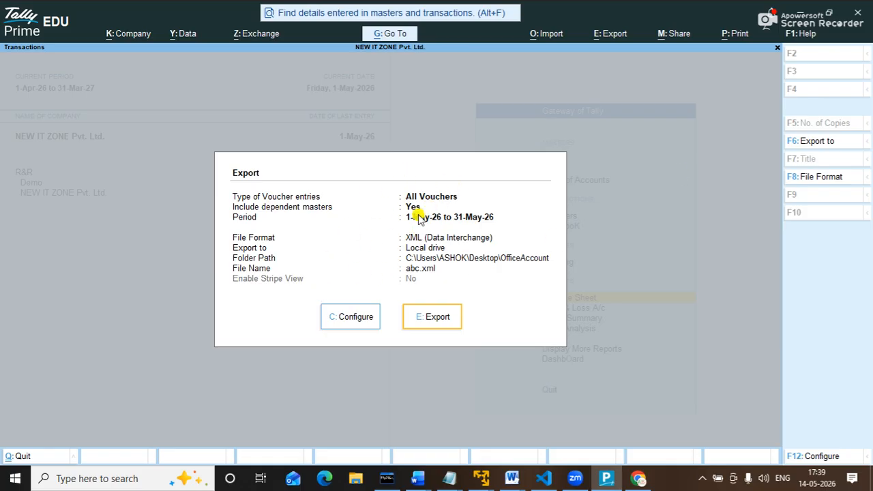
{"action": "left_click", "coordinate": [442, 319]}
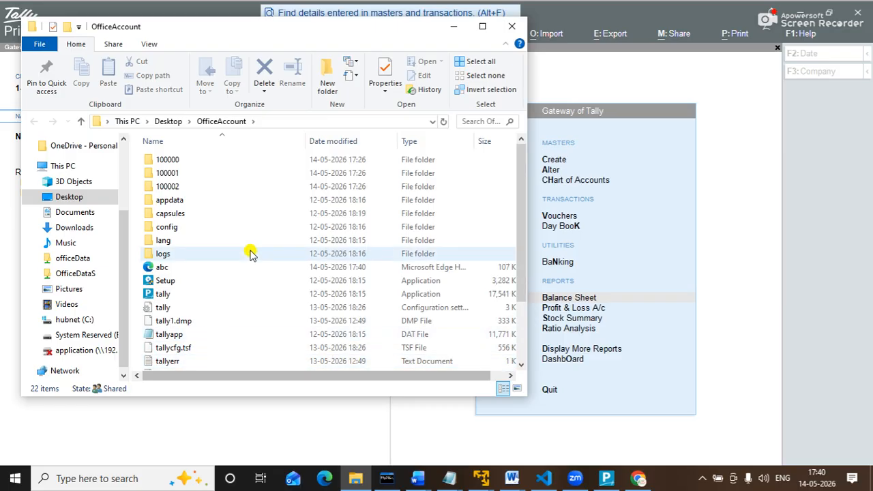
Check the exported abc file in the OfficeAccount folder, then close File Explorer.
{"action": "left_click", "coordinate": [212, 294]}
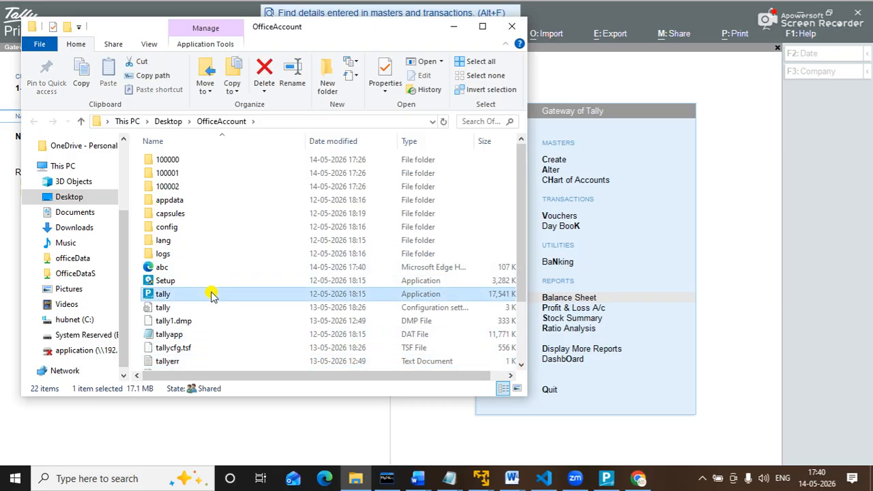
{"action": "left_click", "coordinate": [183, 270]}
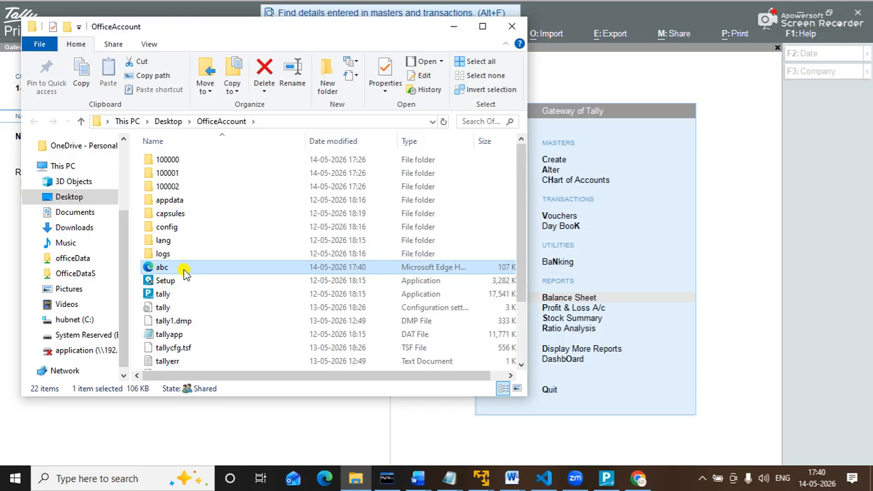
{"action": "left_click", "coordinate": [510, 31]}
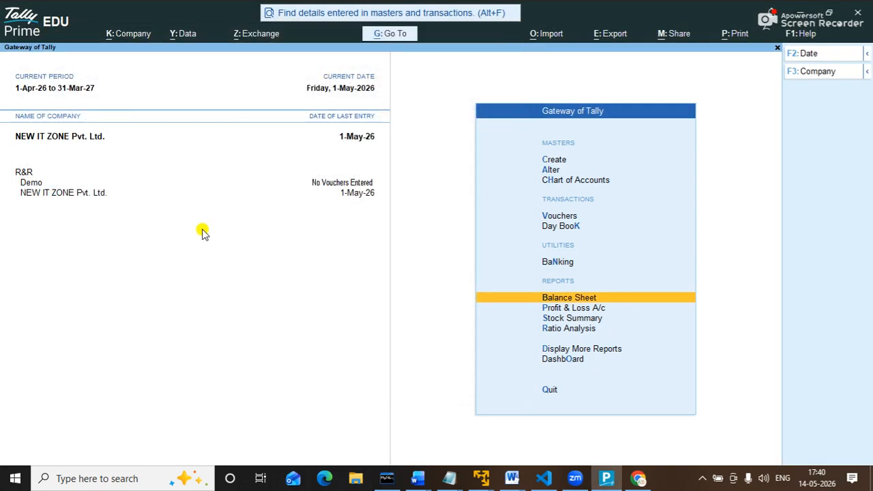
Switch to the Demo company and view its empty Balance Sheet as at 1-Apr-26.
{"action": "left_click", "coordinate": [30, 184]}
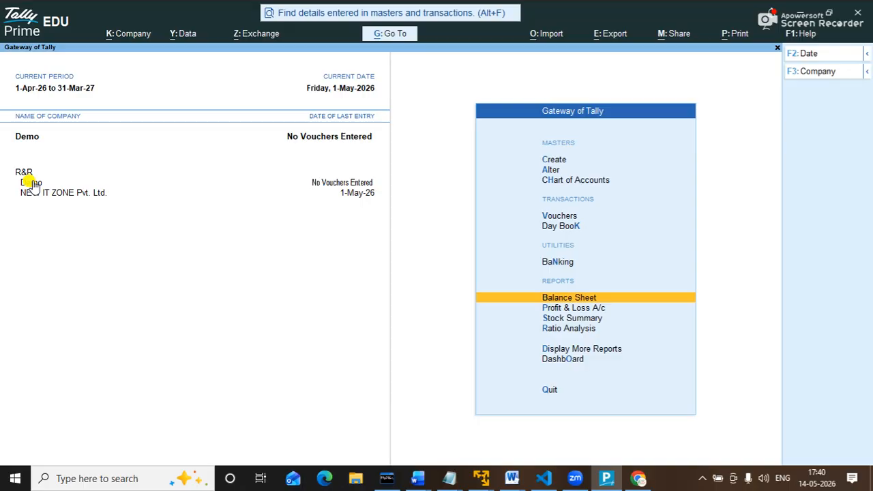
{"action": "key", "text": "Return"}
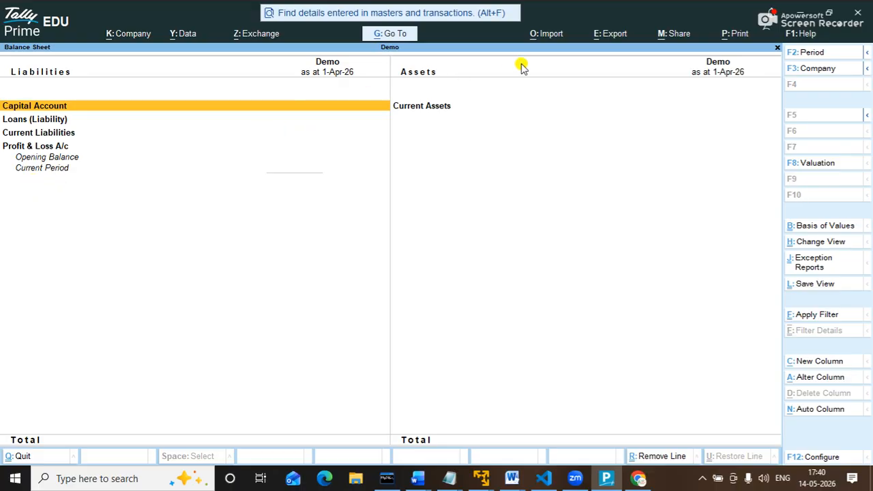
Import abc.xml transactions in XML (Data Interchange) format into Demo, showing 5,00,000 balances.
{"action": "left_click", "coordinate": [550, 36]}
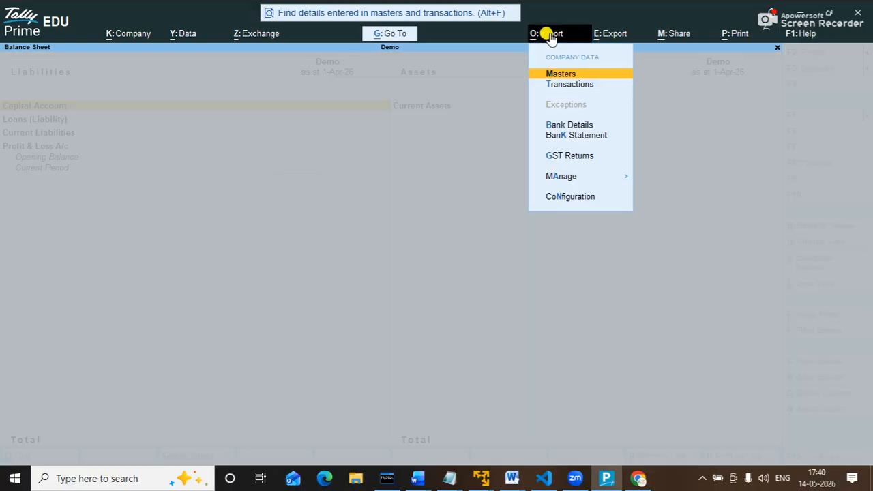
{"action": "key", "text": "Down"}
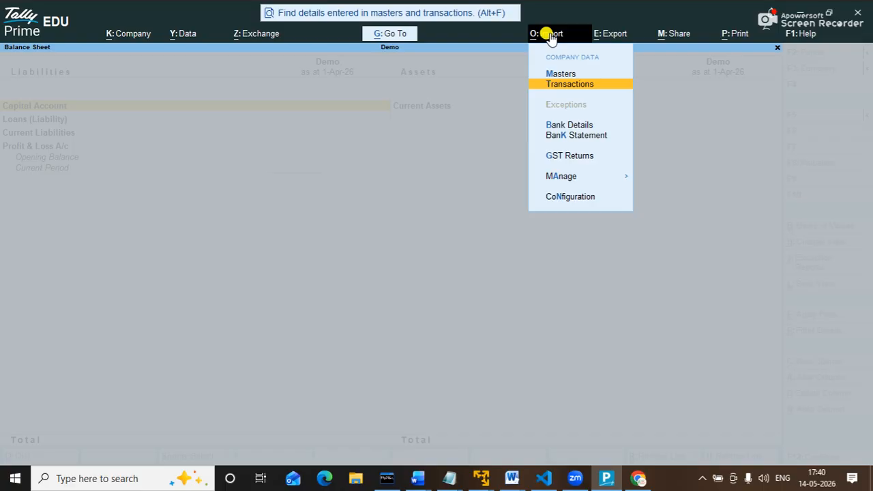
{"action": "key", "text": "Return"}
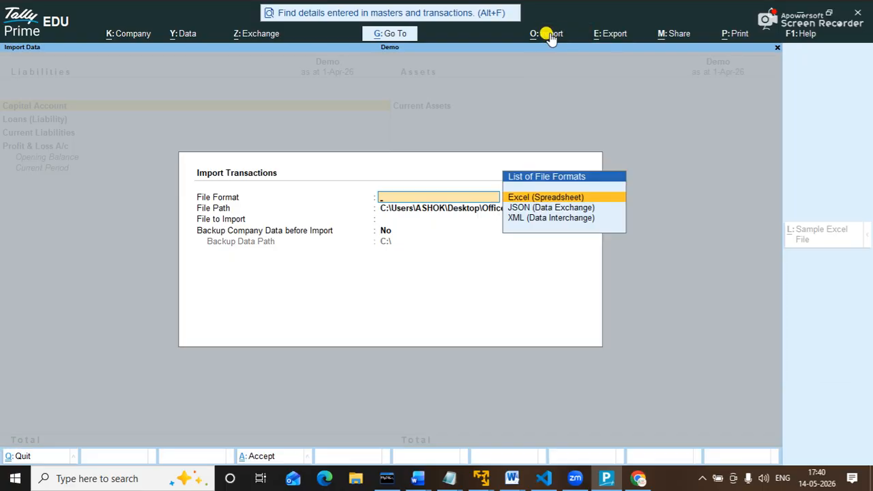
{"action": "key", "text": "Down"}
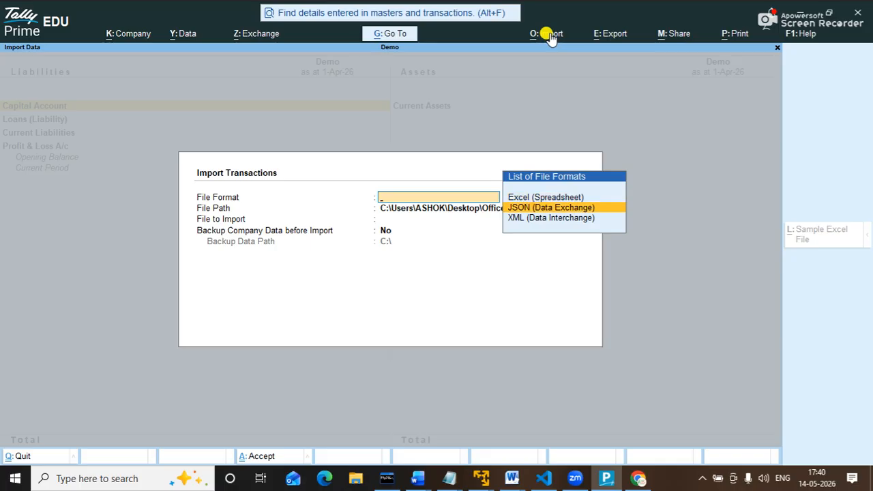
{"action": "key", "text": "Down"}
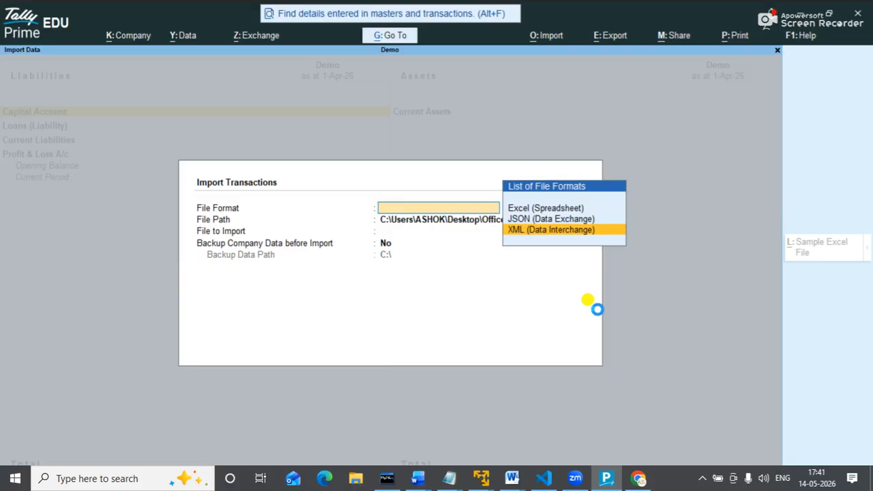
{"action": "key", "text": "Return"}
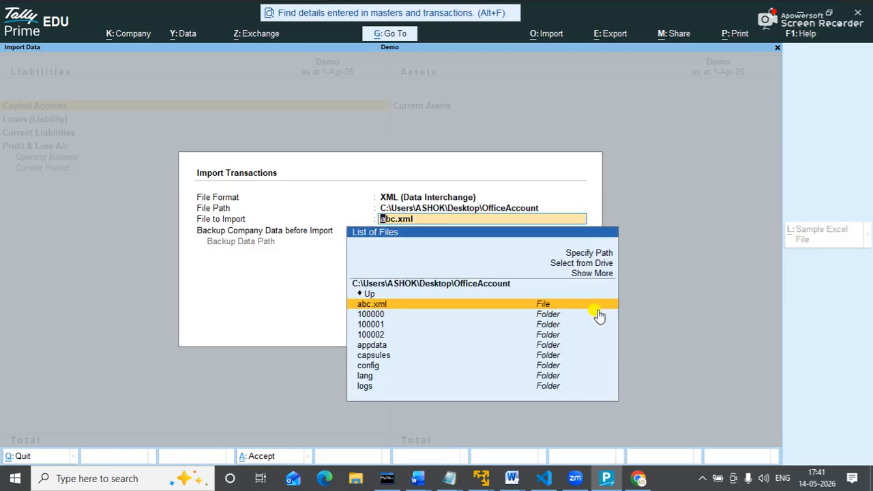
{"action": "key", "text": "Return"}
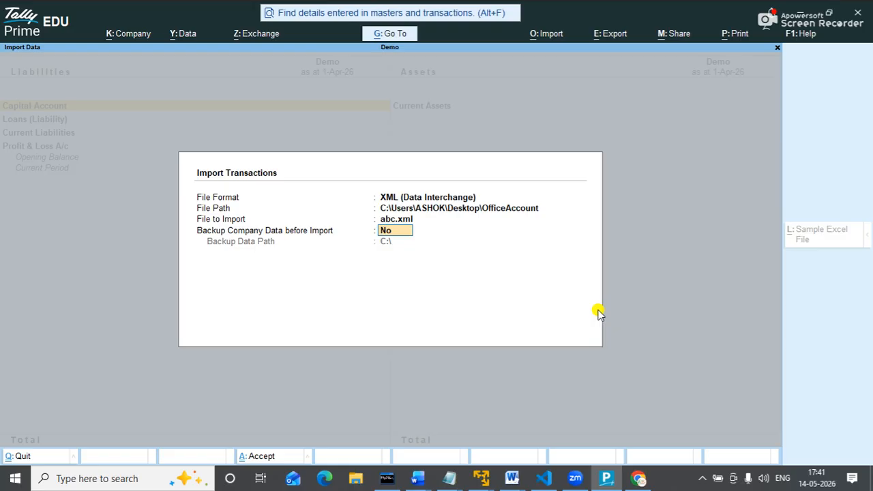
{"action": "key", "text": "Return"}
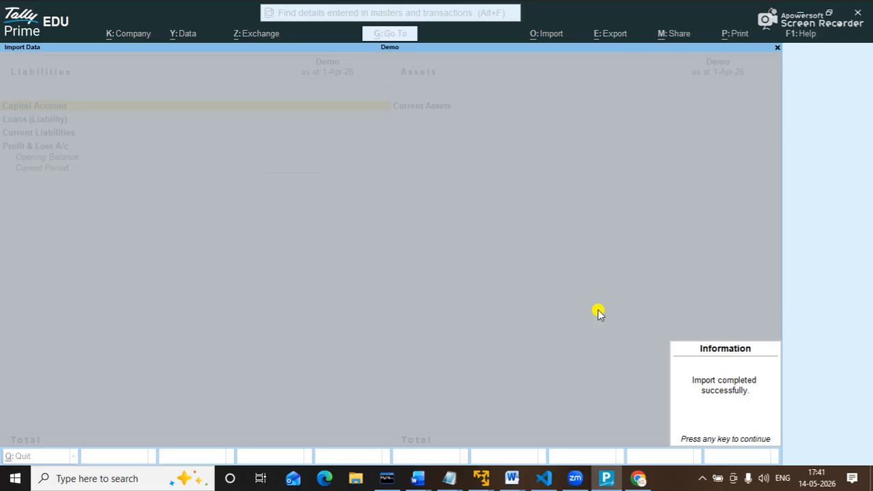
{"action": "key", "text": "Return"}
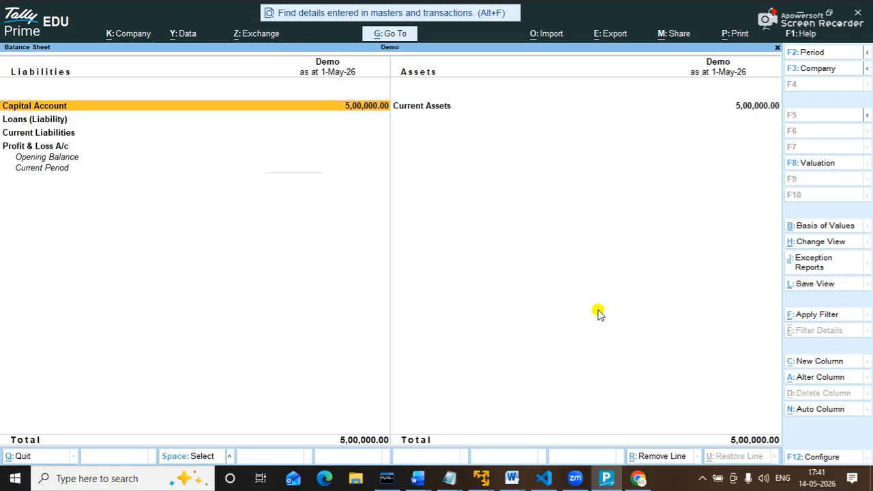
{"action": "key", "text": "Right"}
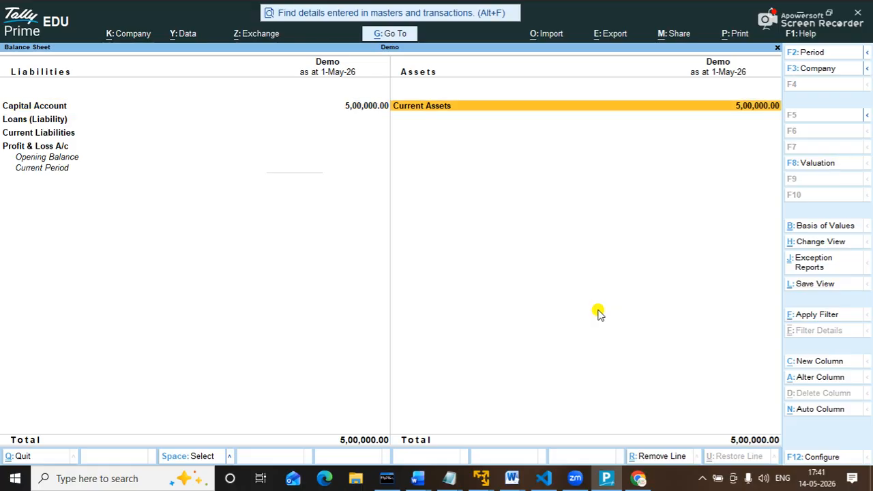
{"action": "key", "text": "ctrl"}
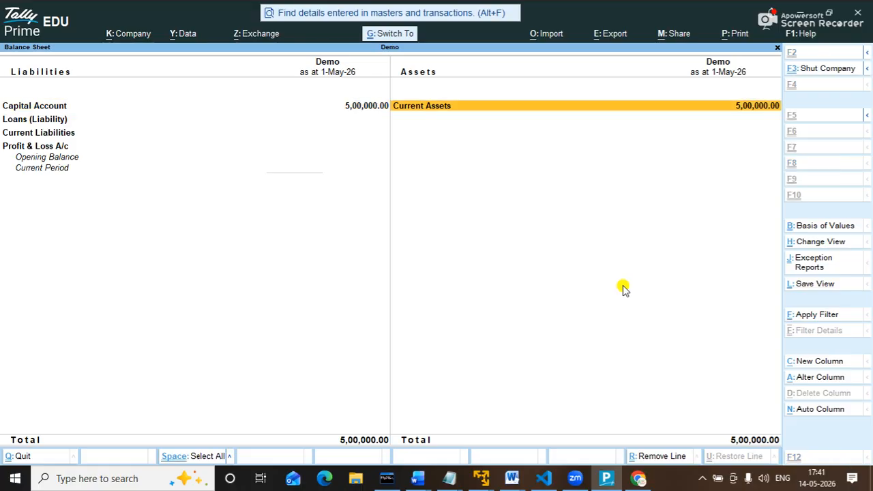
Insert top-level item 10 'What is accounting?' below Export company data.
{"action": "left_click", "coordinate": [340, 407]}
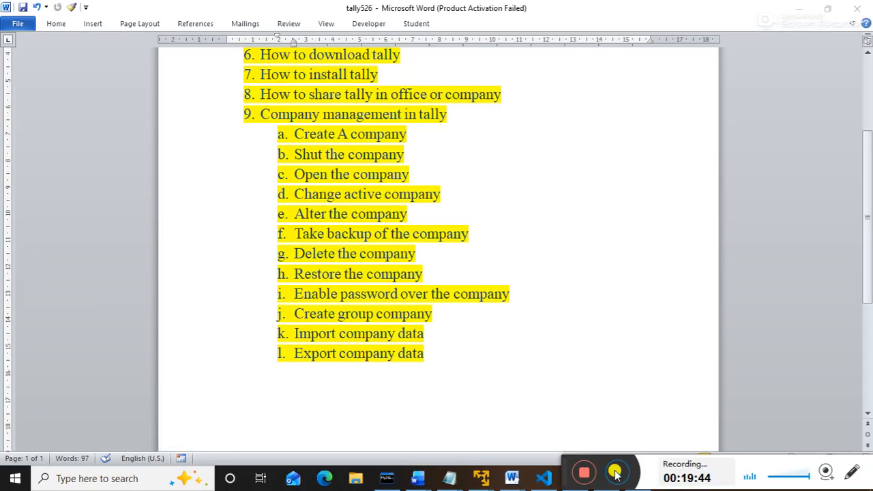
{"action": "left_click", "coordinate": [615, 473]}
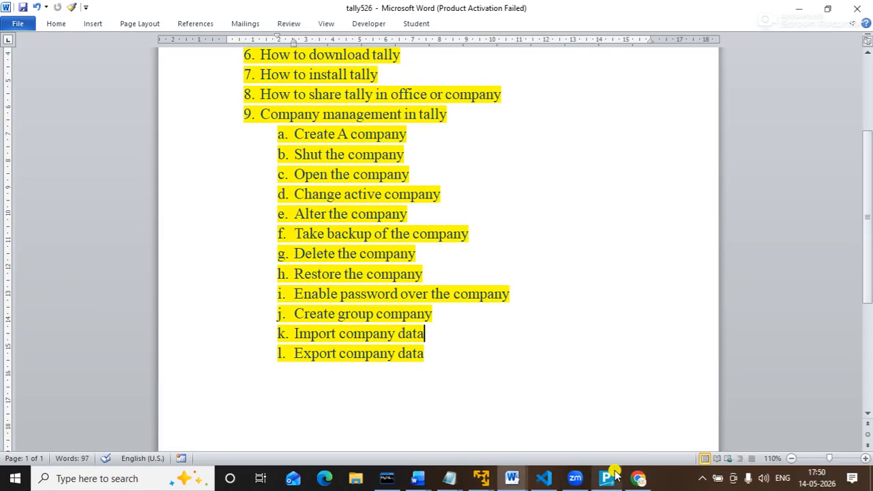
{"action": "left_click", "coordinate": [434, 364]}
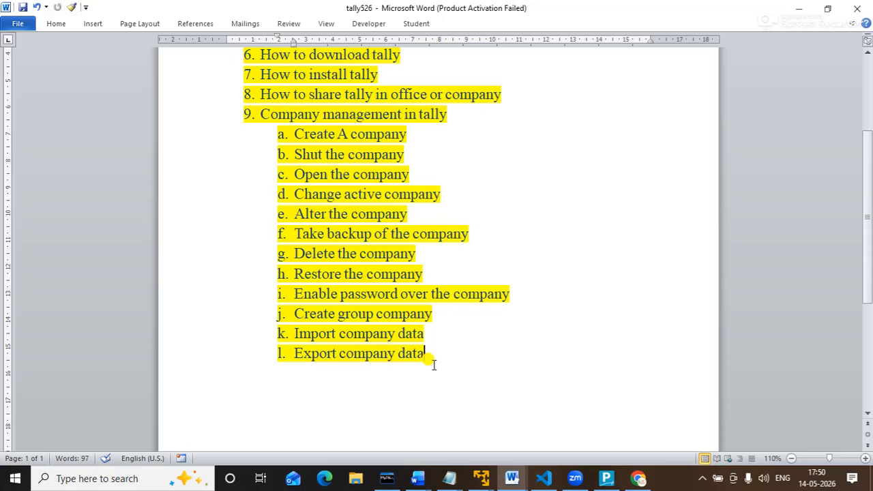
{"action": "key", "text": "Return"}
{"action": "key", "text": "shift+Tab"}
{"action": "key", "text": "BackSpace"}
{"action": "left_click", "coordinate": [337, 367]}
{"action": "left_click", "coordinate": [432, 353]}
{"action": "key", "text": "Return"}
{"action": "key", "text": "shift+Tab"}
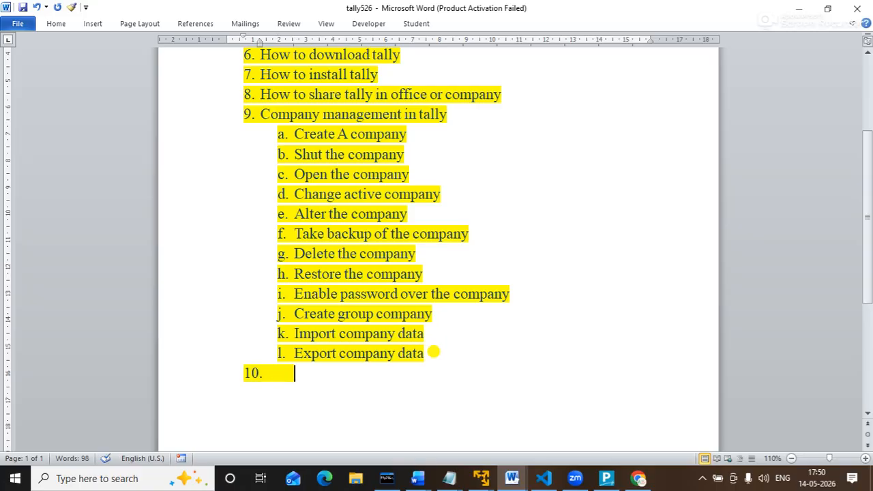
{"action": "type", "text": "What is"}
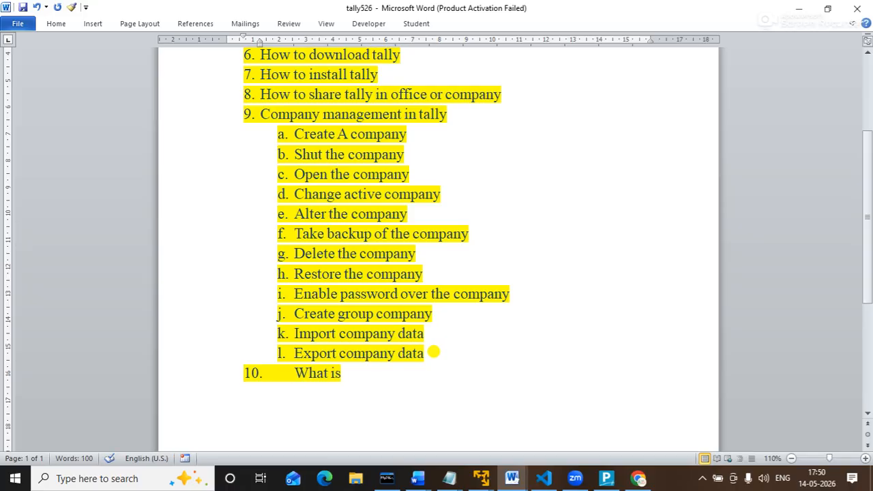
{"action": "type", "text": " accounting"}
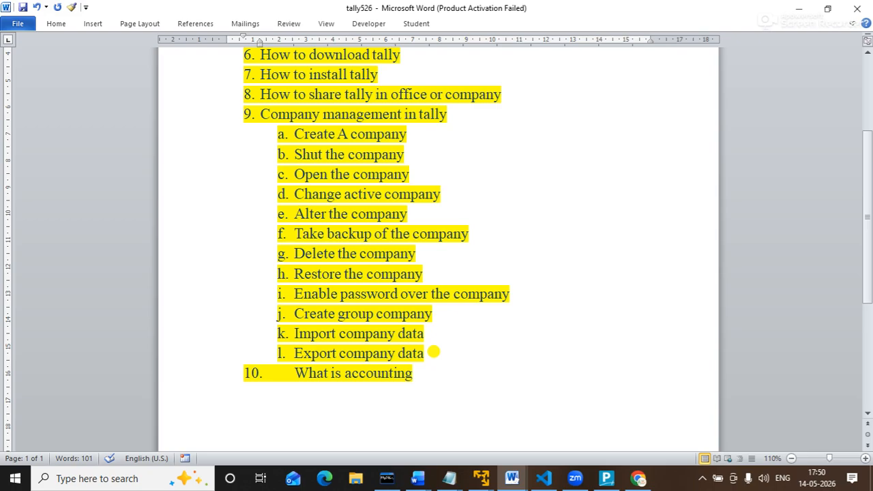
{"action": "type", "text": "?"}
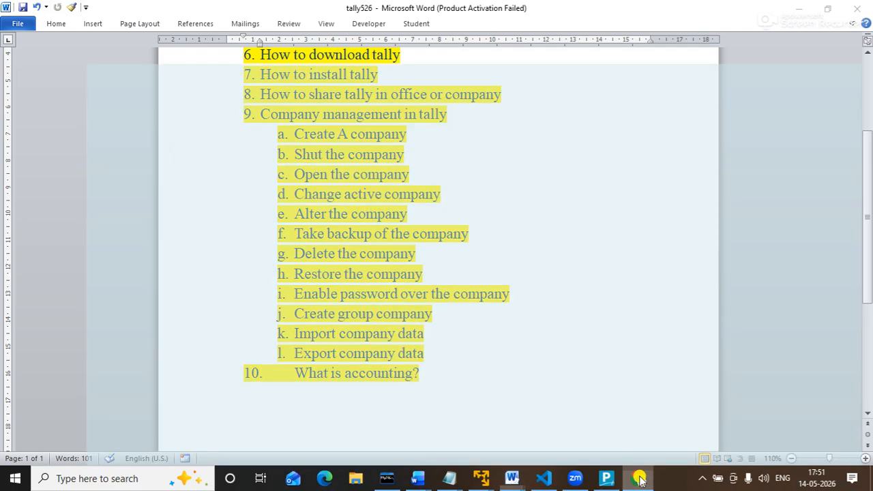
Search Google for 'what is accounting' in a new Chrome tab.
{"action": "left_click", "coordinate": [639, 479]}
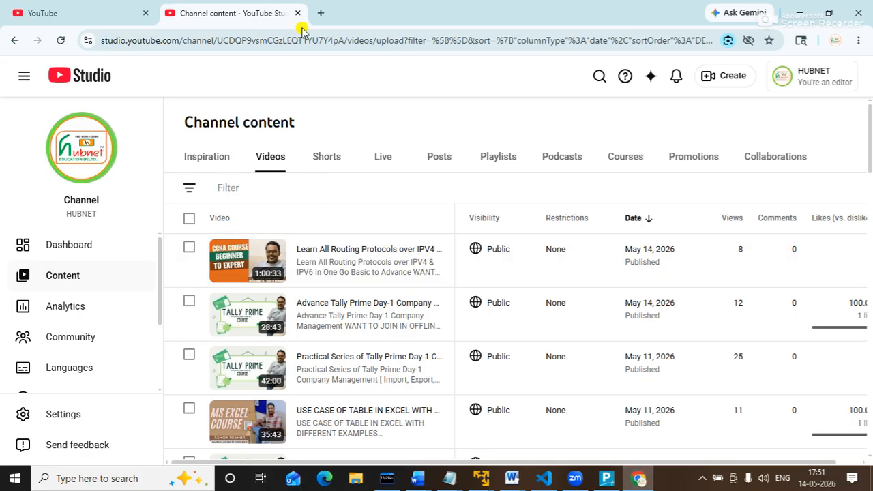
{"action": "left_click", "coordinate": [321, 13]}
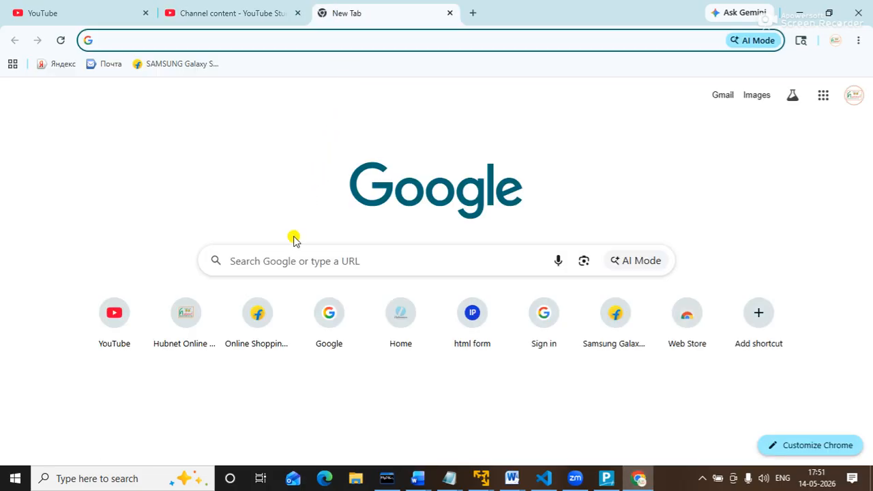
{"action": "left_click", "coordinate": [276, 260]}
{"action": "type", "text": "what is accounting"}
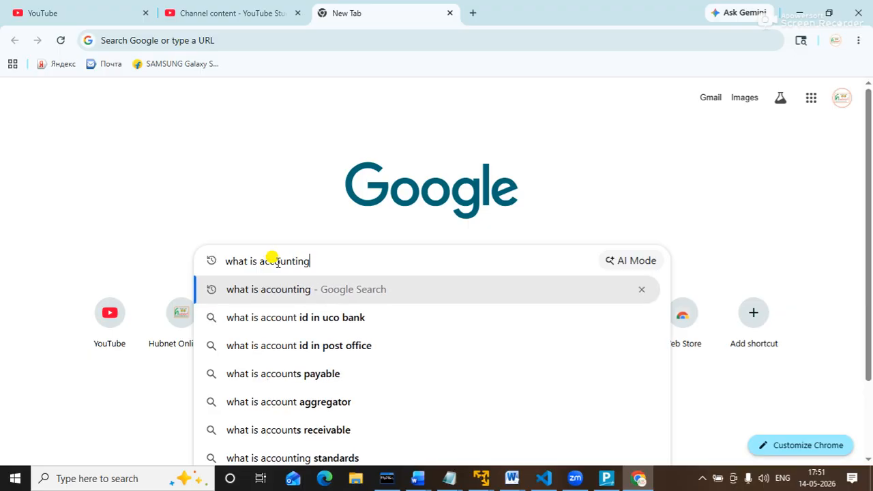
{"action": "key", "text": "Return"}
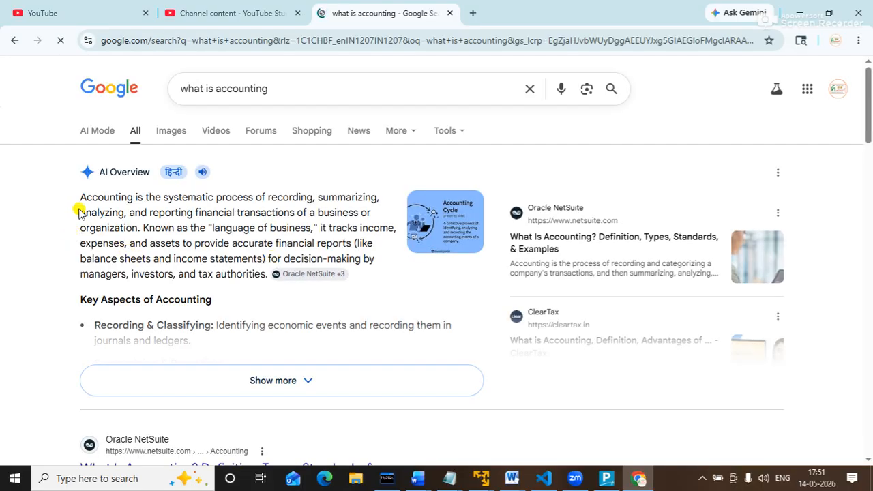
Copy the AI Overview definition of accounting and minimize Chrome.
{"action": "left_click_drag", "start_coordinate": [75, 191], "coordinate": [137, 230]}
{"action": "right_click", "coordinate": [119, 226]}
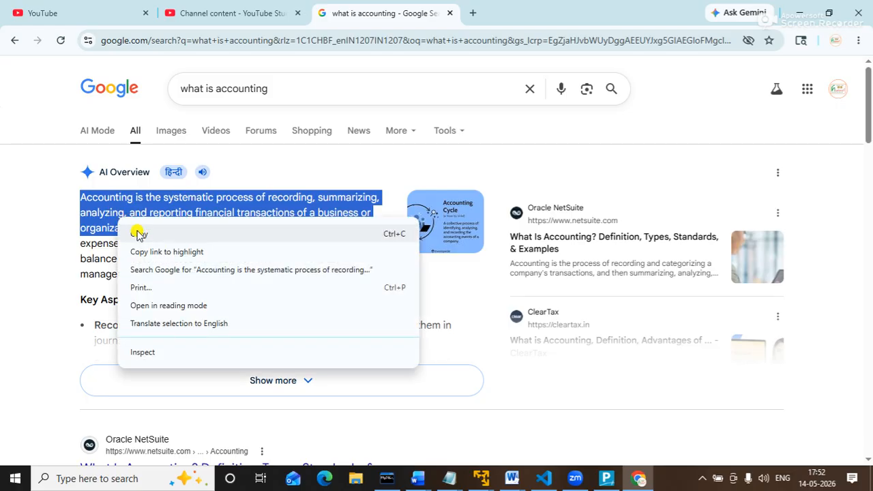
{"action": "left_click", "coordinate": [137, 233]}
{"action": "left_click", "coordinate": [801, 11]}
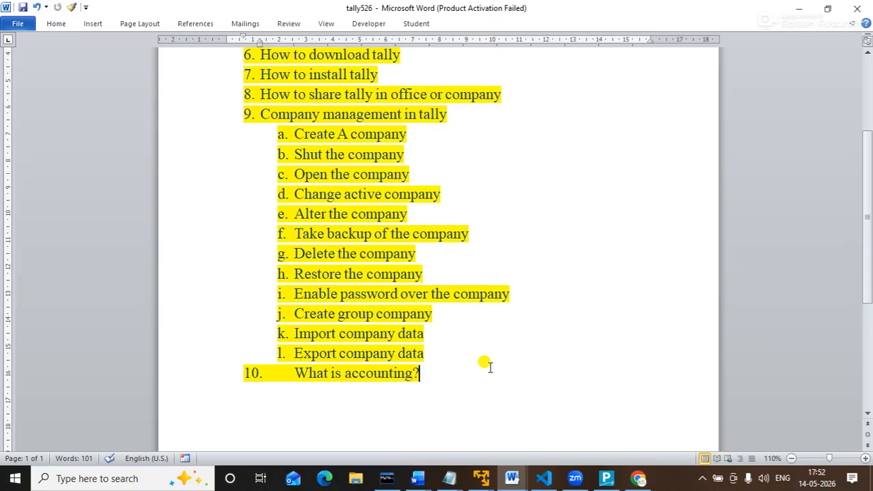
Paste the accounting definition under item 10 as plain text.
{"action": "key", "text": "Return"}
{"action": "key", "text": "ctrl+v"}
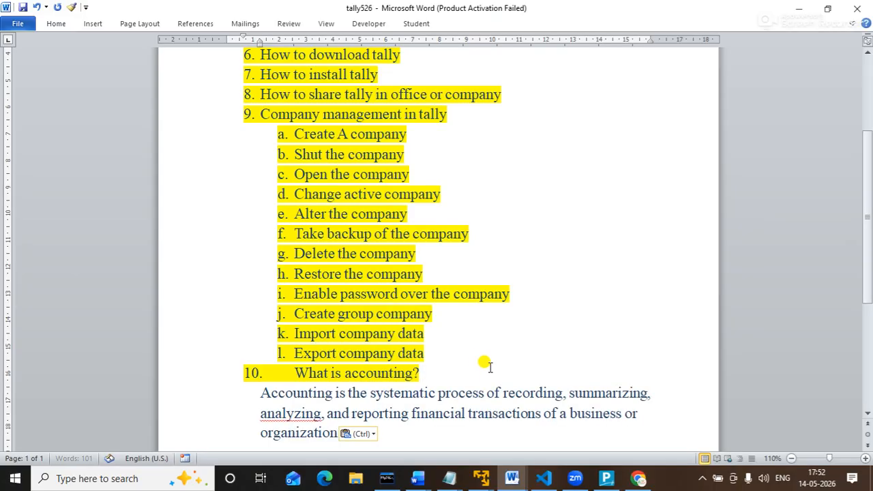
{"action": "left_click", "coordinate": [372, 438]}
{"action": "left_click", "coordinate": [383, 401]}
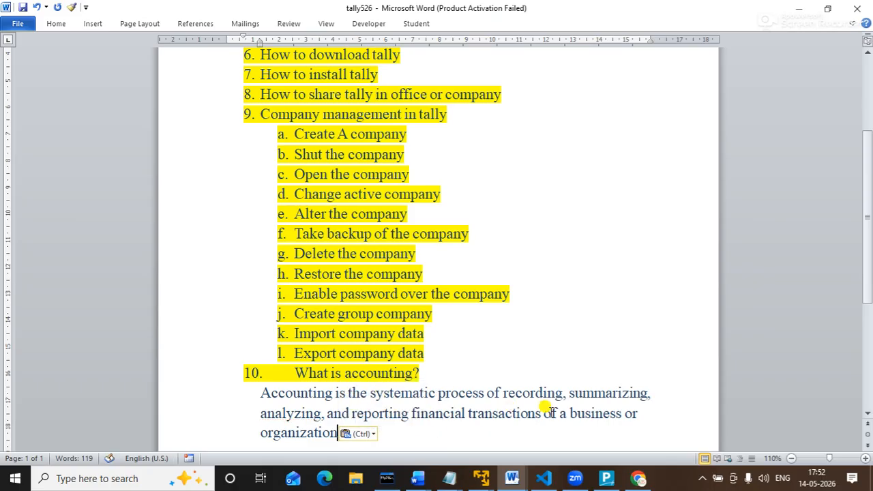
{"action": "scroll", "coordinate": [861, 270], "scroll_direction": "down", "scroll_amount": 2}
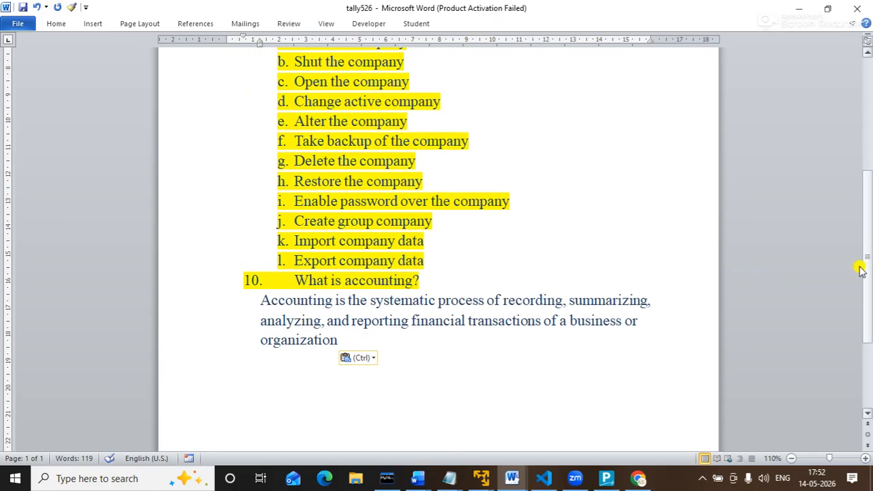
{"action": "left_click", "coordinate": [449, 367]}
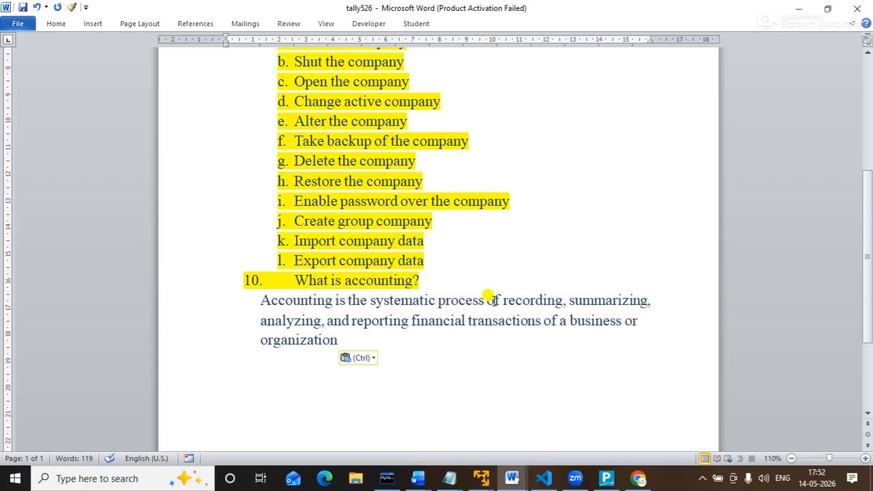
Highlight 'recording' and 'analyzing' in the definition, then put the cursor after it.
{"action": "left_click_drag", "start_coordinate": [501, 300], "coordinate": [648, 300]}
{"action": "left_click", "coordinate": [260, 321]}
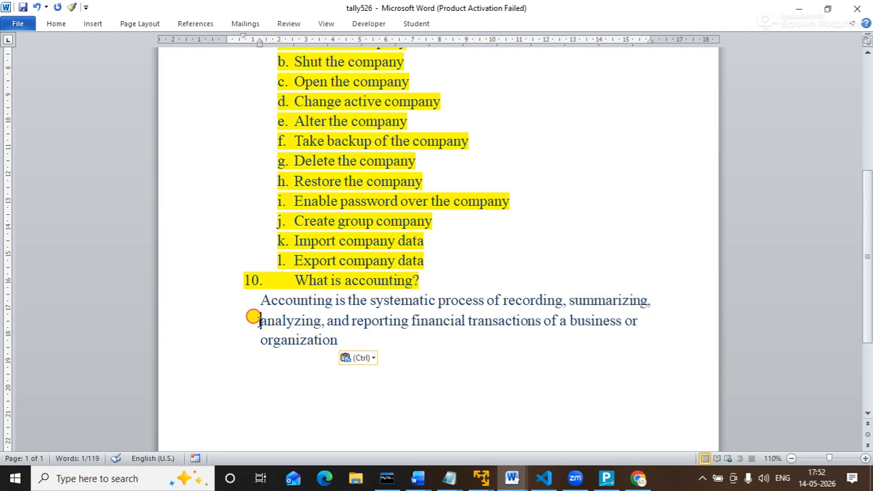
{"action": "left_click_drag", "start_coordinate": [259, 321], "coordinate": [426, 313]}
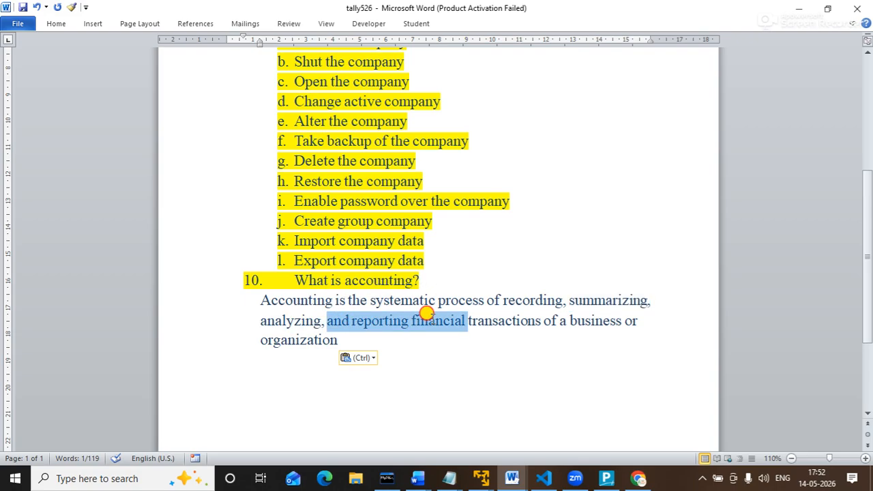
{"action": "left_click", "coordinate": [462, 380]}
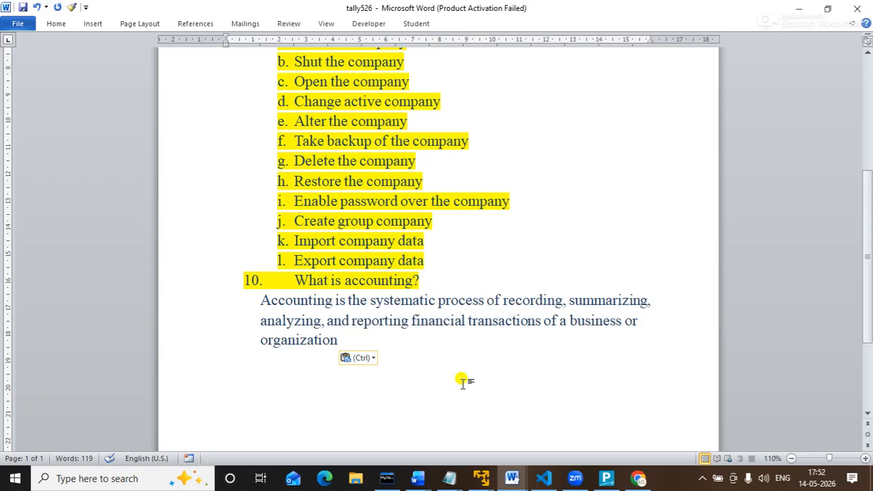
{"action": "left_click", "coordinate": [385, 339]}
Add item 11 'types of accounting?' followed by 'there are two types of accounting'.
{"action": "key", "text": "Return"}
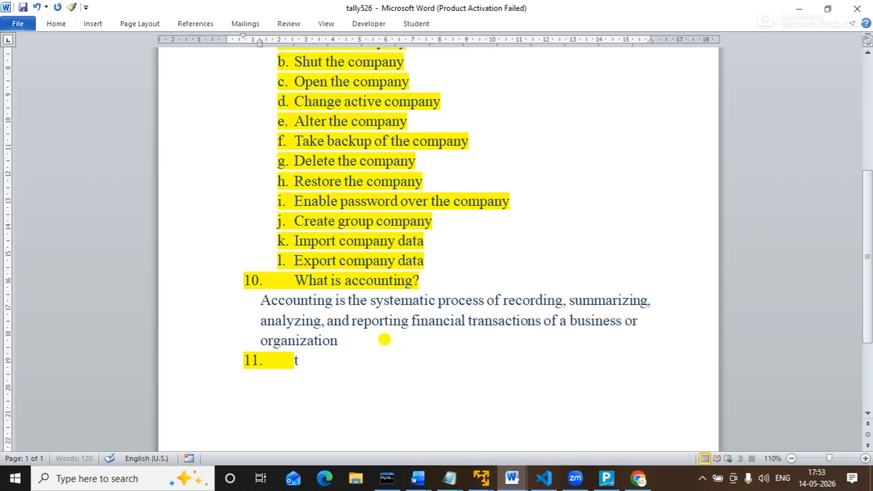
{"action": "type", "text": "types of accounting"}
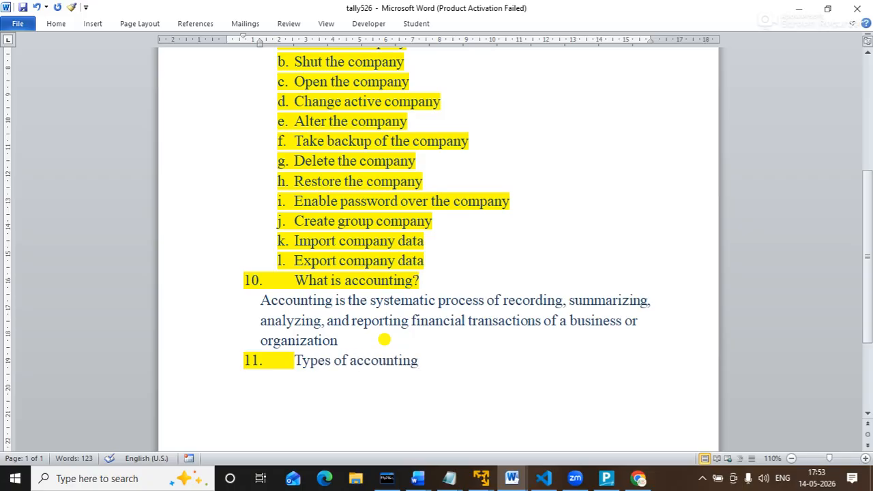
{"action": "type", "text": "?"}
{"action": "key", "text": "Return"}
{"action": "type", "text": "there are "}
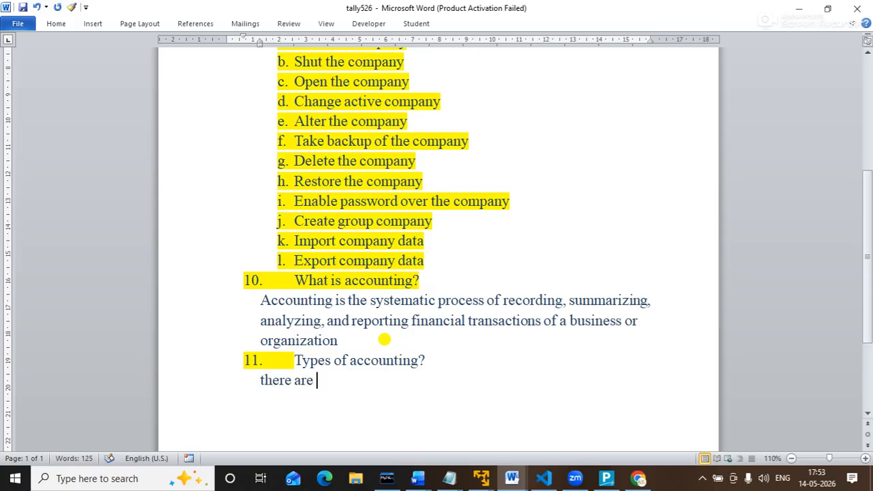
{"action": "type", "text": "two types of"}
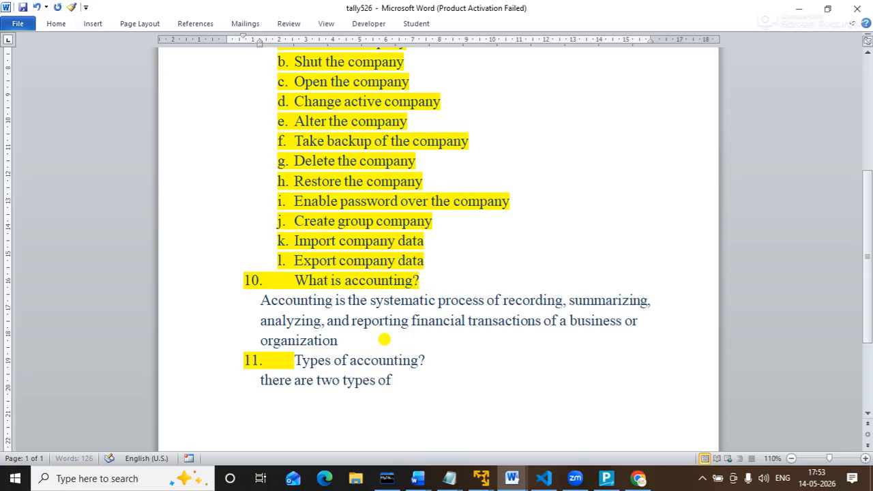
{"action": "type", "text": " accounting"}
List the types as 'a. Manual Accounting' and 'b. Financial Accounting'.
{"action": "key", "text": "Return"}
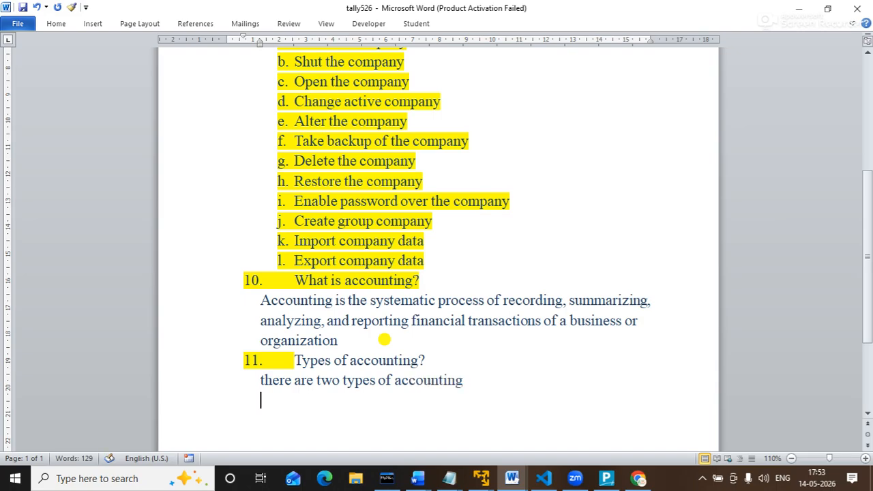
{"action": "type", "text": "a. manual a"}
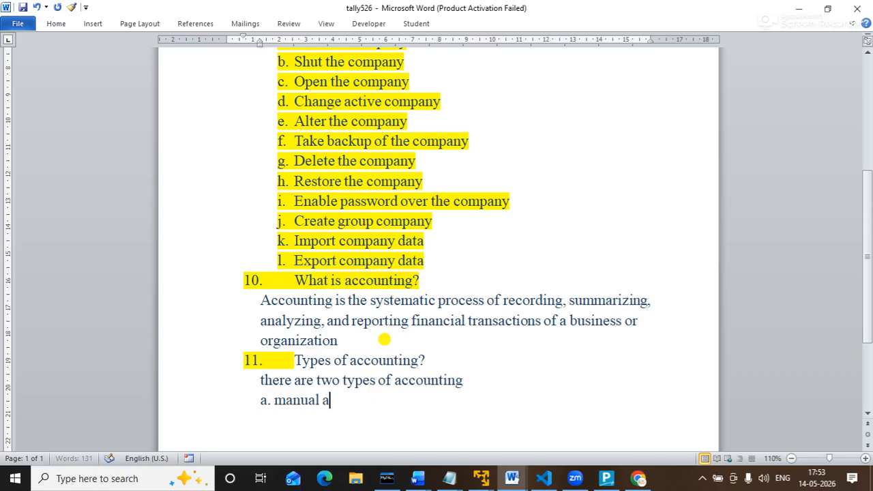
{"action": "key", "text": "BackSpace"}
{"action": "key", "text": "BackSpace"}
{"action": "key", "text": "BackSpace"}
{"action": "key", "text": "BackSpace"}
{"action": "key", "text": "BackSpace"}
{"action": "key", "text": "BackSpace"}
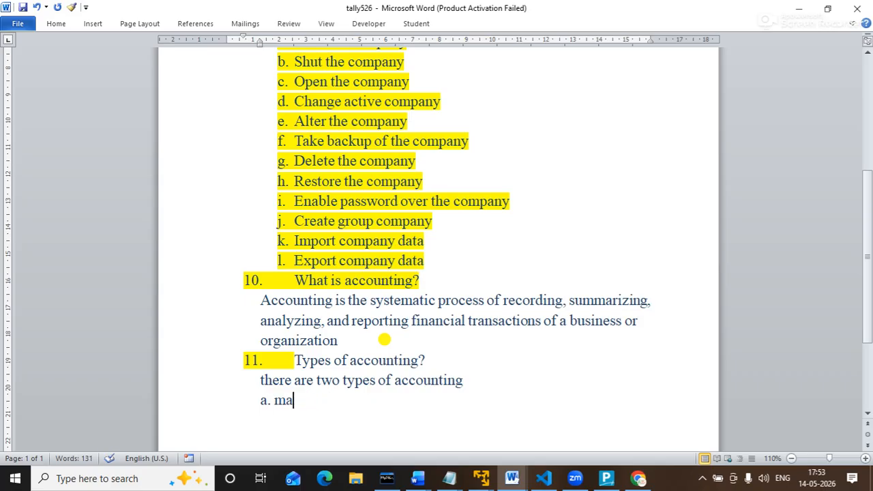
{"action": "key", "text": "BackSpace"}
{"action": "key", "text": "BackSpace"}
{"action": "type", "text": "Manual acc"}
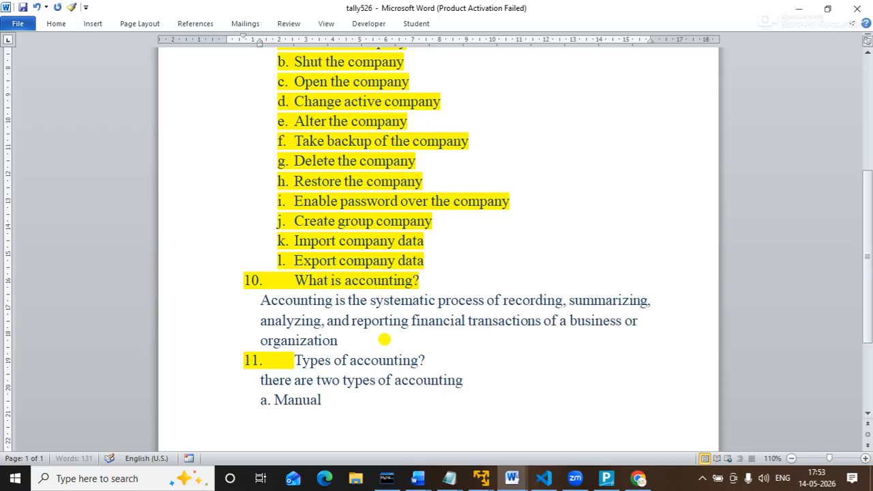
{"action": "key", "text": "BackSpace"}
{"action": "key", "text": "BackSpace"}
{"action": "key", "text": "BackSpace"}
{"action": "key", "text": "BackSpace"}
{"action": "type", "text": "Accounting"}
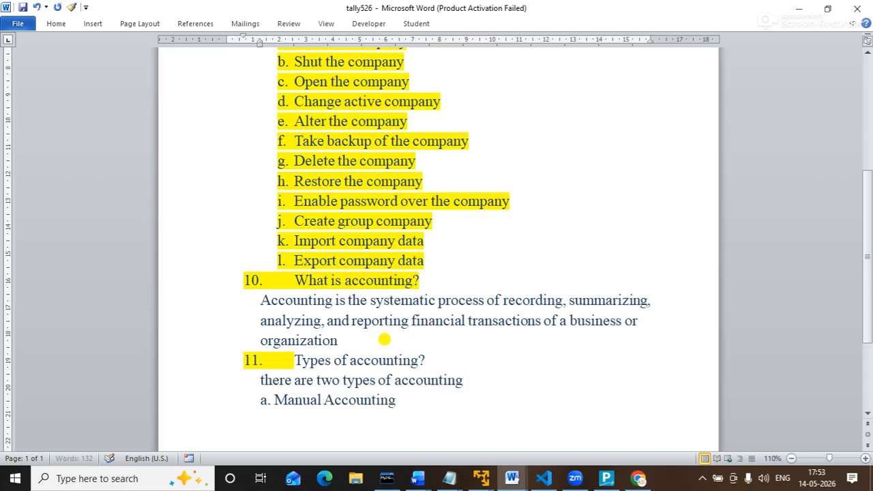
{"action": "key", "text": "Return"}
{"action": "type", "text": "b. "}
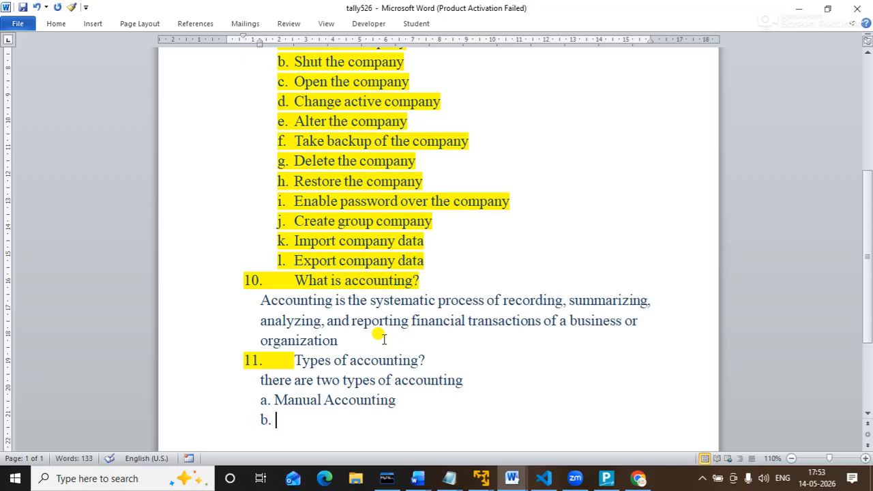
{"action": "type", "text": "Financ"}
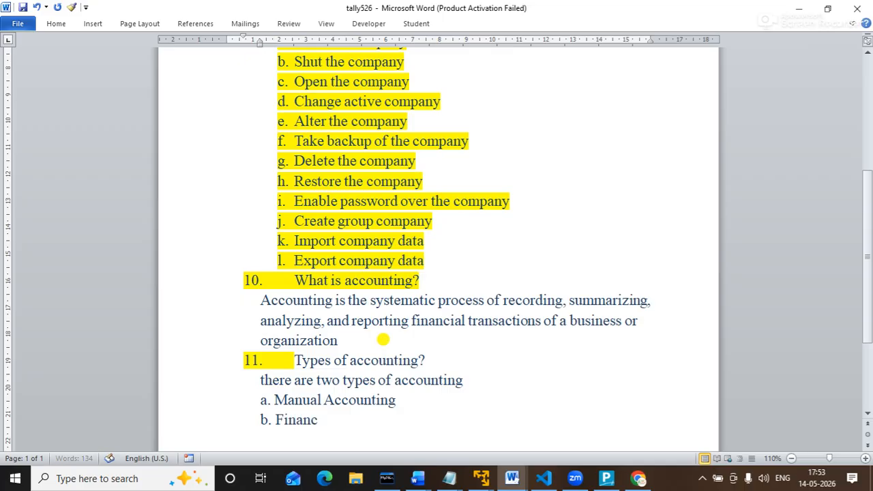
{"action": "type", "text": "ial Accountin"}
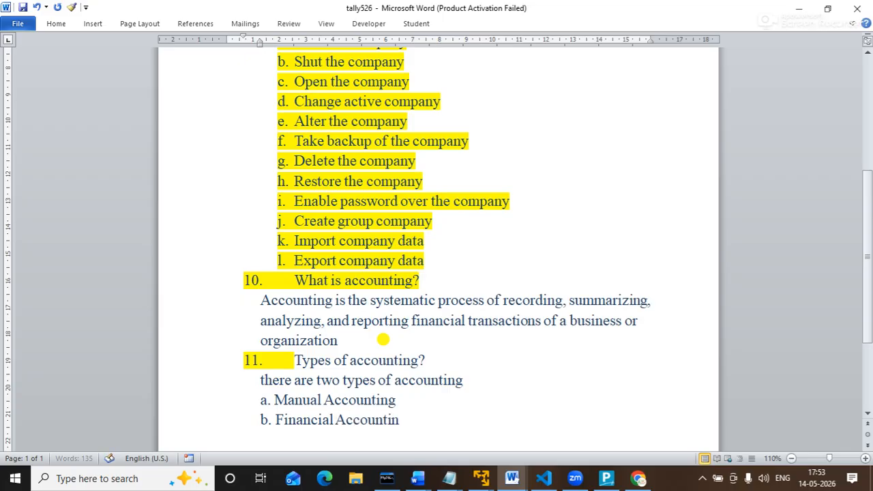
{"action": "type", "text": "g"}
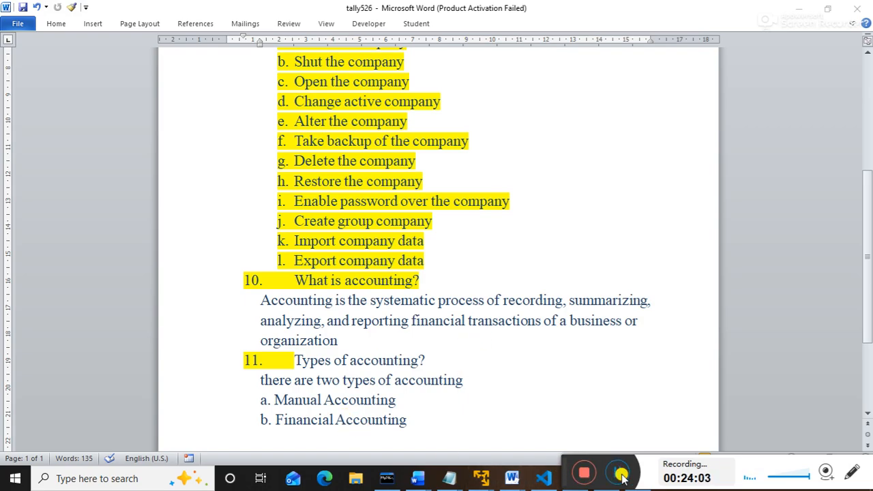
{"action": "mouse_move", "coordinate": [622, 477]}
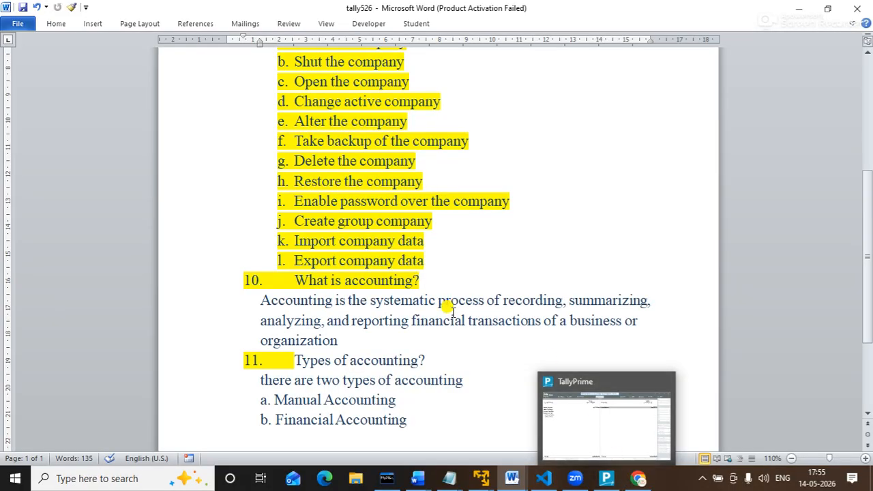
{"action": "left_click", "coordinate": [415, 400]}
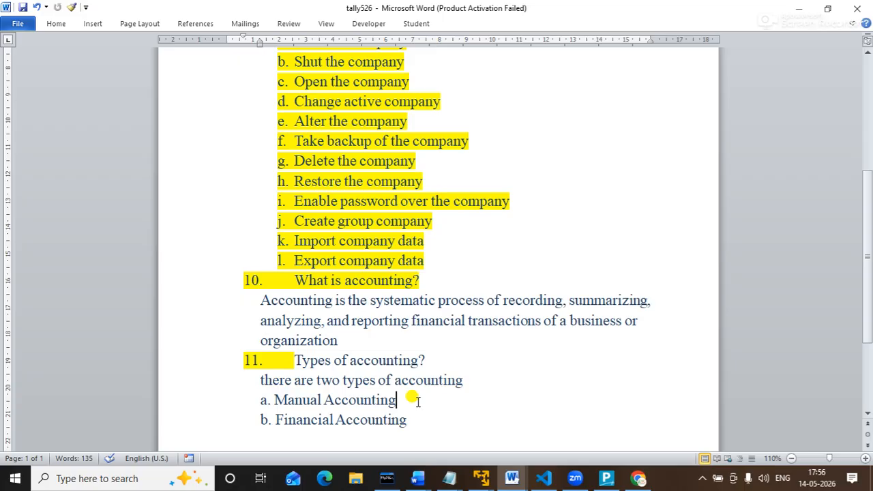
Add item 12 'what is account?' after Financial Accounting.
{"action": "key", "text": "Down"}
{"action": "key", "text": "End"}
{"action": "key", "text": "Return"}
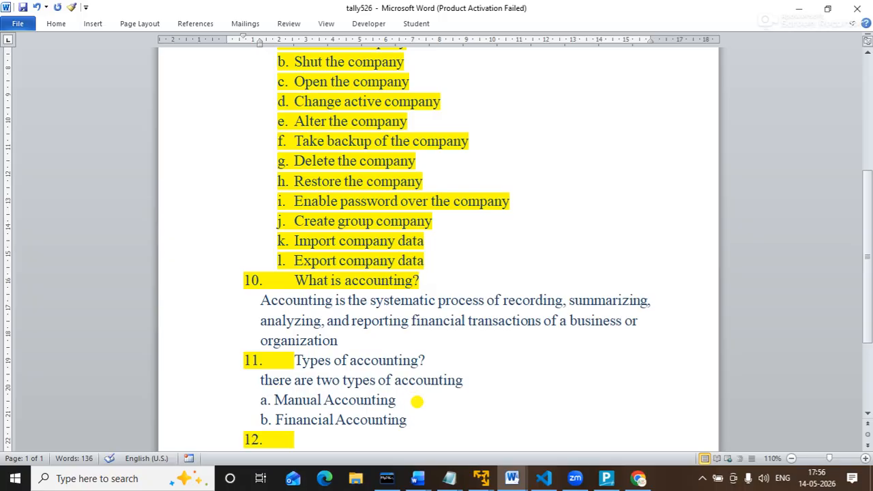
{"action": "type", "text": "what is"}
{"action": "scroll", "coordinate": [417, 402], "scroll_direction": "up", "scroll_amount": 1}
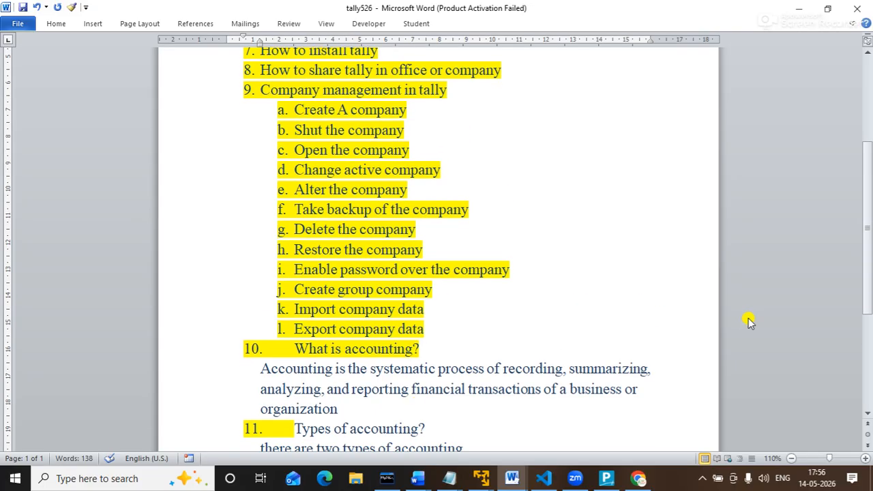
{"action": "left_click_drag", "start_coordinate": [872, 243], "coordinate": [870, 319]}
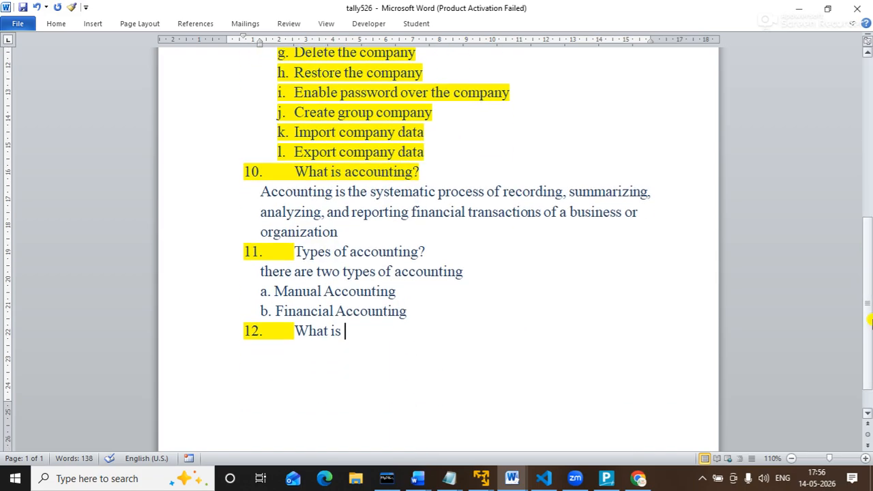
{"action": "type", "text": "account?"}
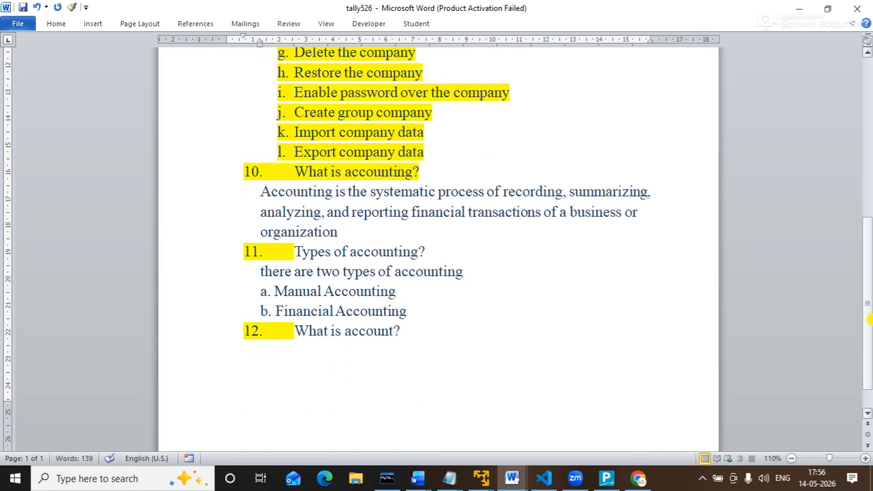
{"action": "key", "text": "Return"}
Answer it with 'identity of an entity that involve in A business transaction.'.
{"action": "type", "text": "indentity of"}
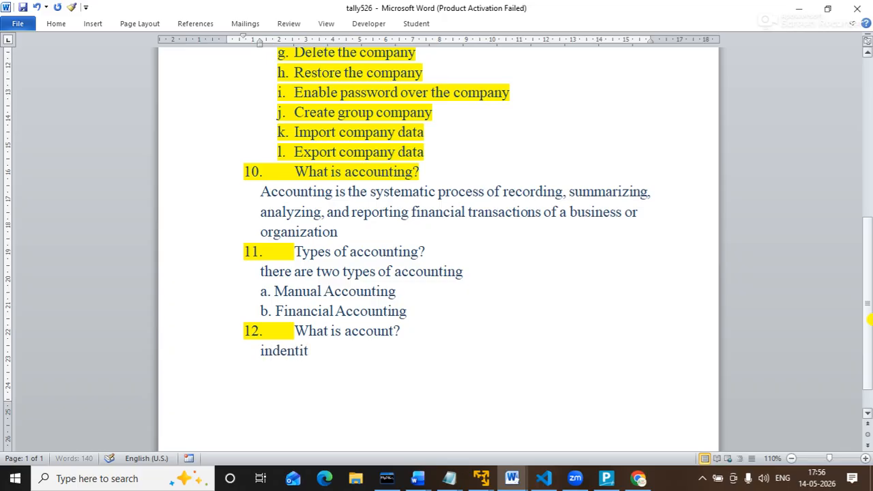
{"action": "key", "text": "BackSpace"}
{"action": "key", "text": "BackSpace"}
{"action": "key", "text": "BackSpace"}
{"action": "key", "text": "BackSpace"}
{"action": "key", "text": "BackSpace"}
{"action": "key", "text": "BackSpace"}
{"action": "type", "text": "ity"}
{"action": "key", "text": "Left"}
{"action": "key", "text": "Left"}
{"action": "key", "text": "Left"}
{"action": "key", "text": "Left"}
{"action": "key", "text": "Left"}
{"action": "key", "text": "Left"}
{"action": "key", "text": "Left"}
{"action": "key", "text": "Left"}
{"action": "key", "text": "Left"}
{"action": "key", "text": "Right"}
{"action": "key", "text": "BackSpace"}
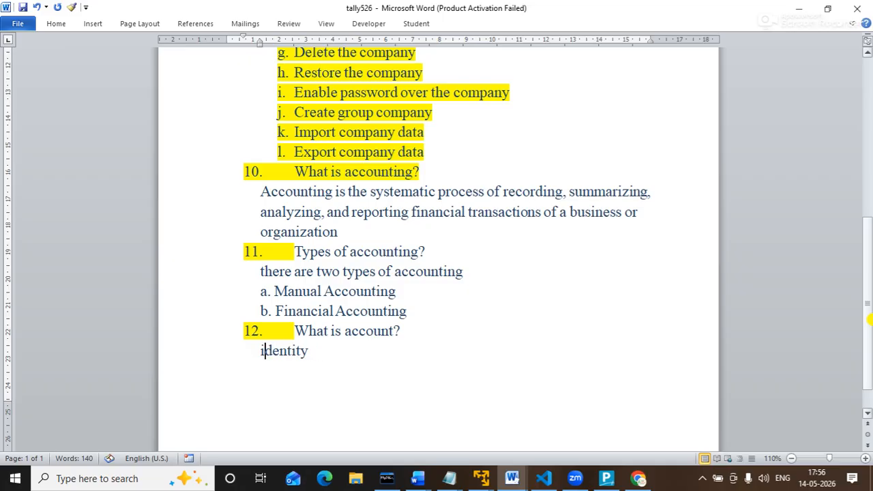
{"action": "key", "text": "Right"}
{"action": "key", "text": "Right"}
{"action": "key", "text": "Right"}
{"action": "key", "text": "Right"}
{"action": "key", "text": "Right"}
{"action": "key", "text": "Right"}
{"action": "key", "text": "Right"}
{"action": "type", "text": "of an entity th"}
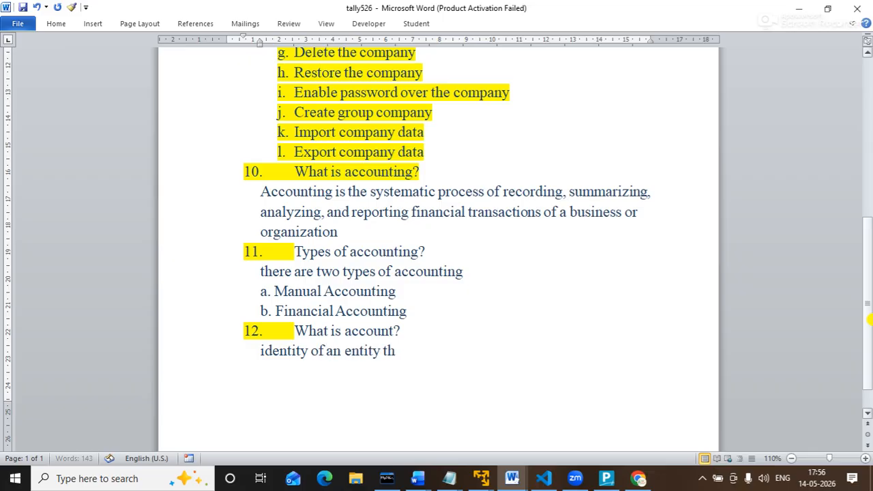
{"action": "type", "text": "at invol"}
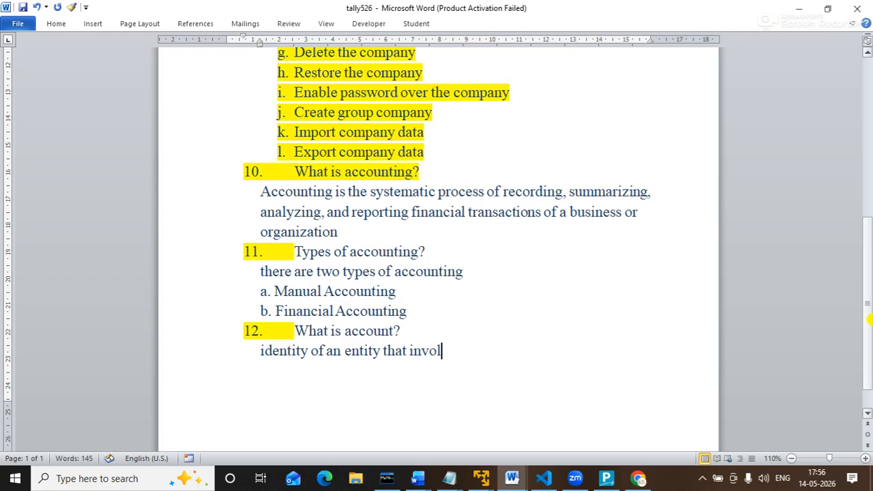
{"action": "type", "text": "ve in A busi"}
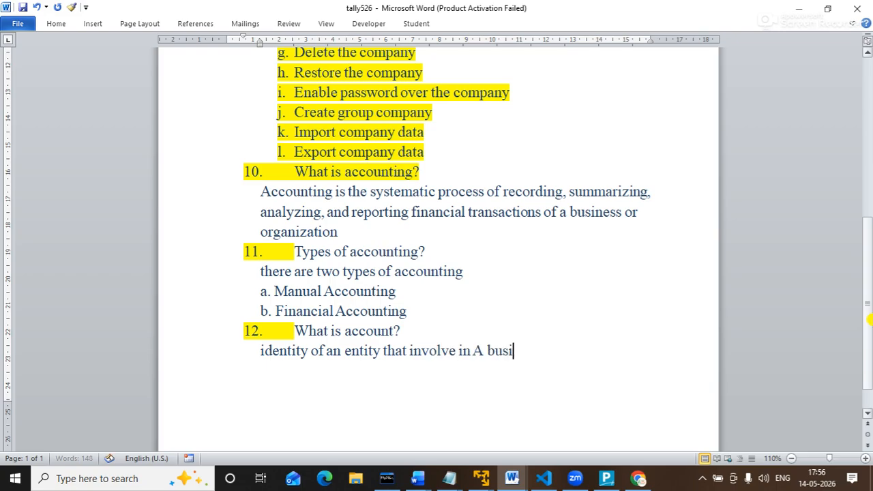
{"action": "type", "text": "ness tran"}
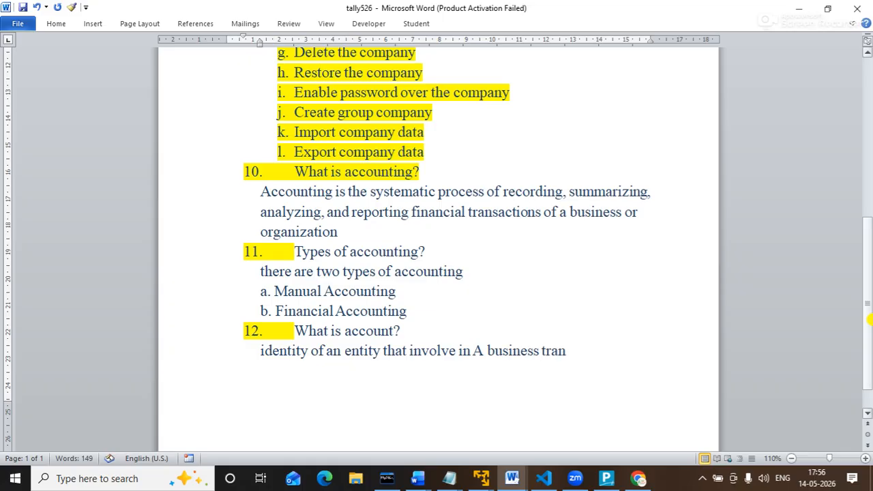
{"action": "type", "text": "saction"}
{"action": "type", "text": "."}
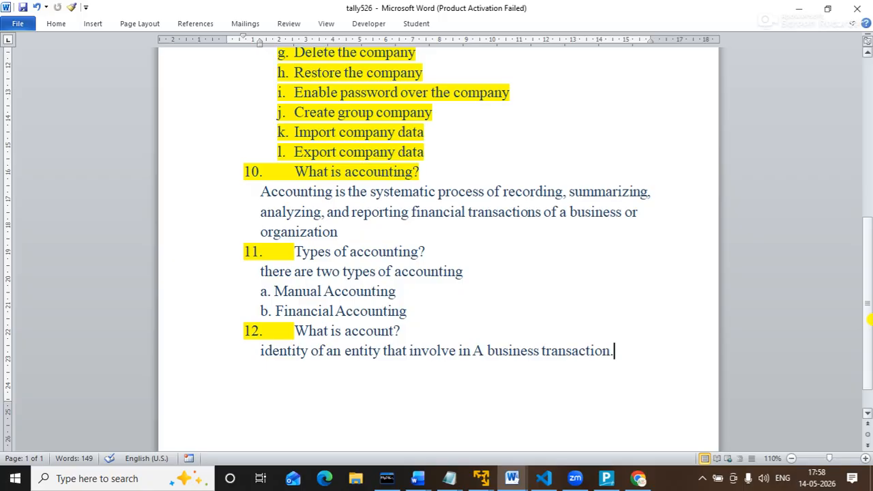
Start numbered item 13 on a new line below the account definition.
{"action": "key", "text": "Return"}
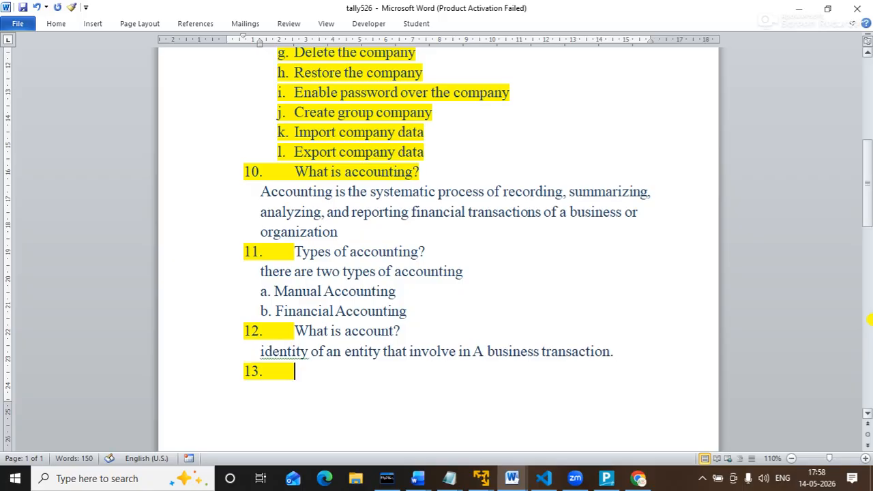
Title item 13 'Types of account?' and start a line below it.
{"action": "type", "text": "th\\"}
{"action": "key", "text": "BackSpace"}
{"action": "key", "text": "BackSpace"}
{"action": "type", "text": "ypes of account"}
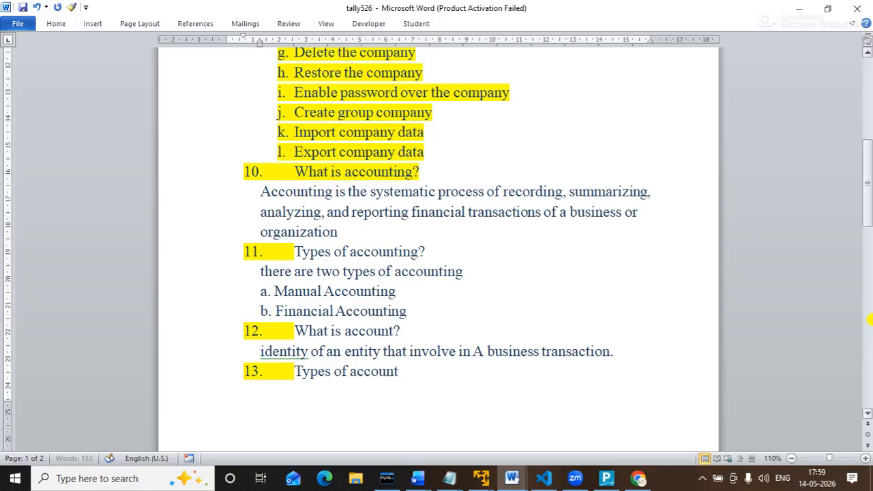
{"action": "type", "text": "?"}
{"action": "key", "text": "Return"}
List 'a. personal a/c', 'b. Real A/c' and 'c. Nominal A/c' under item 13.
{"action": "type", "text": "a. personal a"}
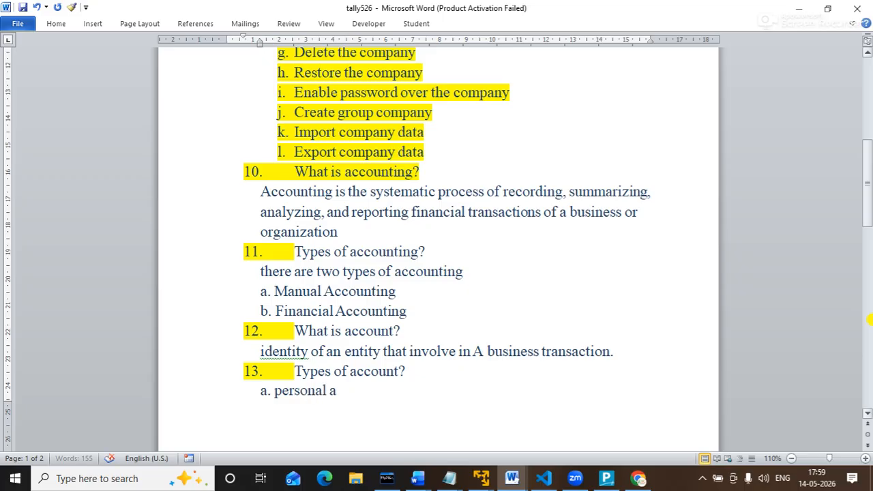
{"action": "type", "text": "/C"}
{"action": "key", "text": "Return"}
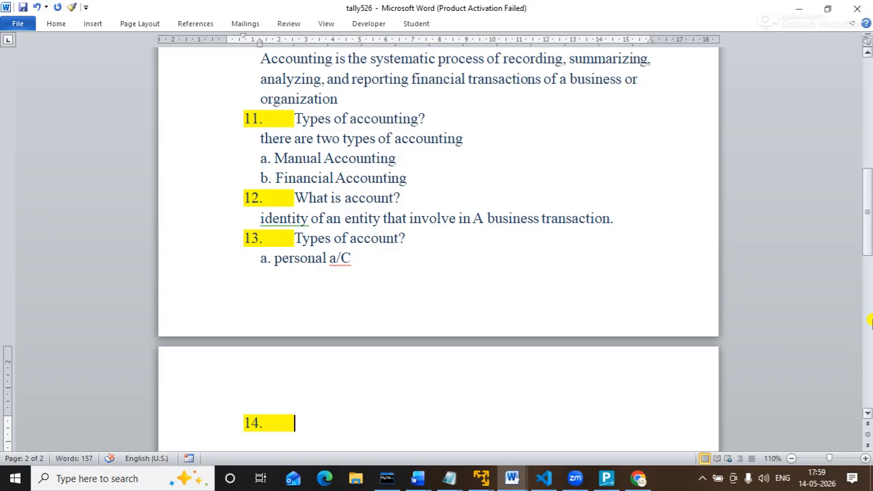
{"action": "left_click", "coordinate": [362, 260]}
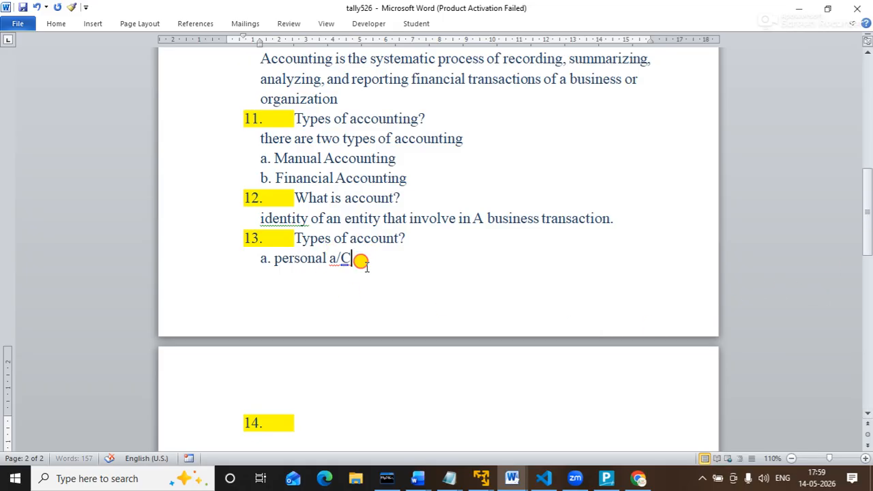
{"action": "key", "text": "BackSpace"}
{"action": "type", "text": "c"}
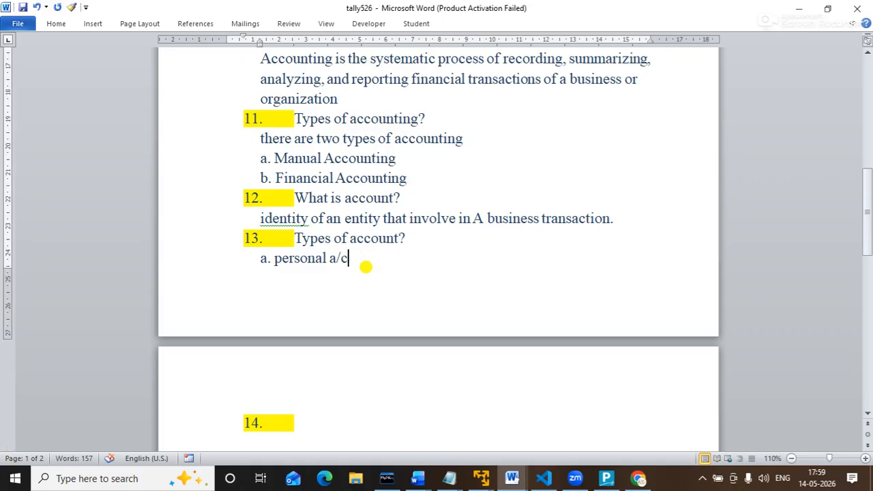
{"action": "key", "text": "Return"}
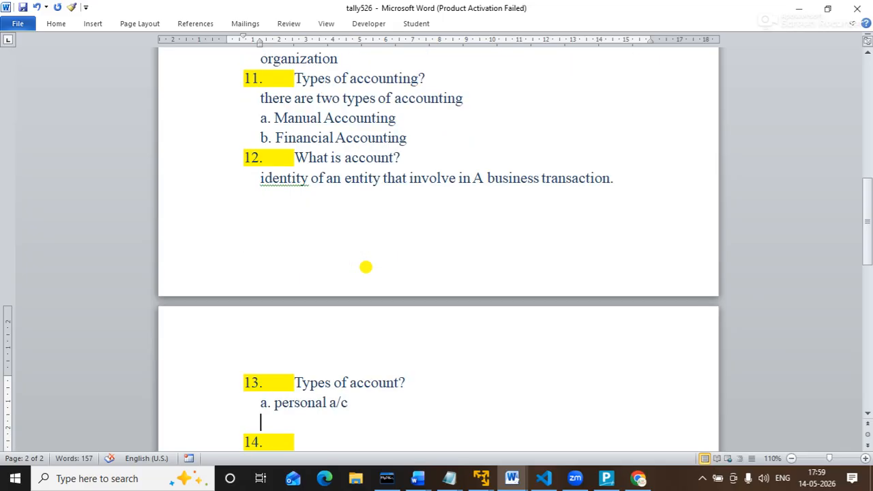
{"action": "type", "text": "b. Real A"}
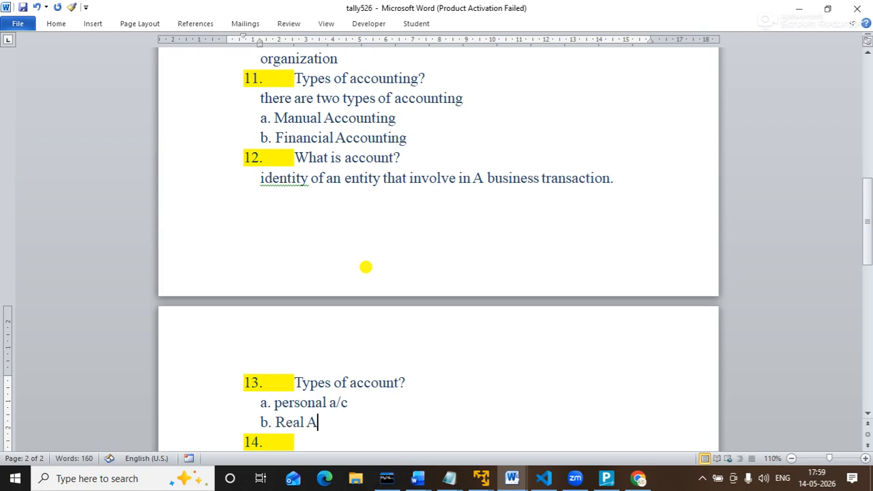
{"action": "type", "text": "/c"}
{"action": "key", "text": "Return"}
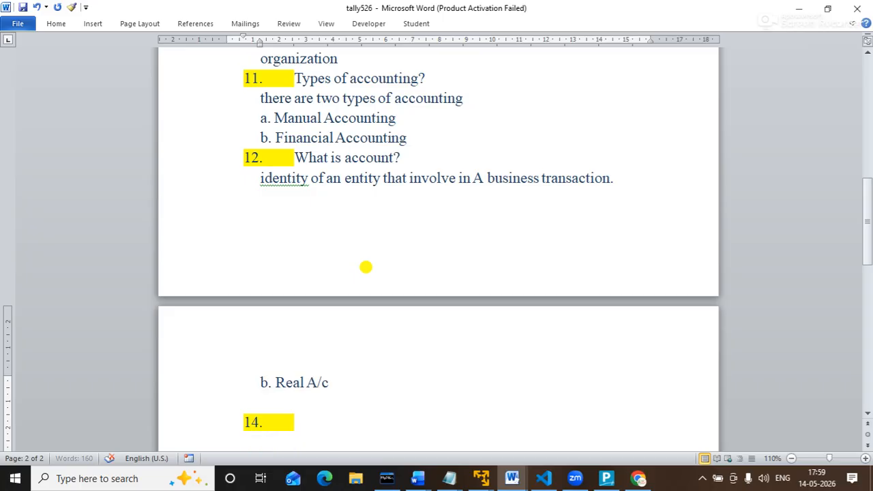
{"action": "type", "text": "c."}
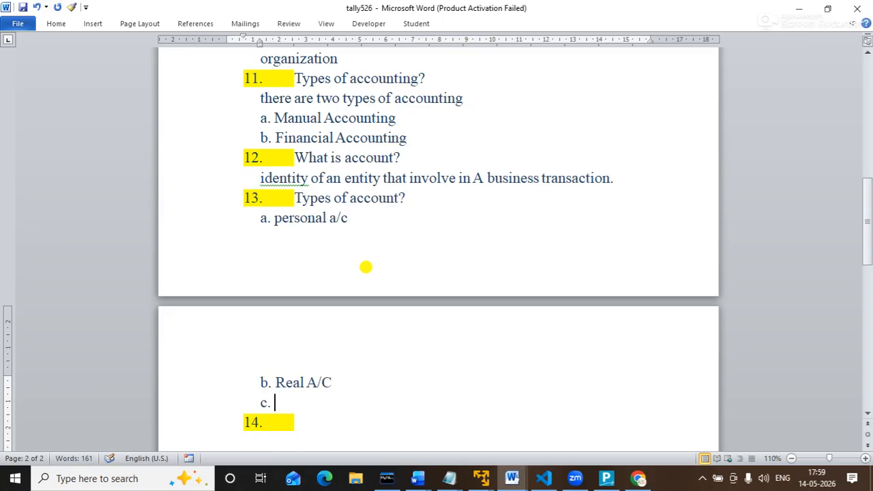
{"action": "type", "text": " Nominal A"}
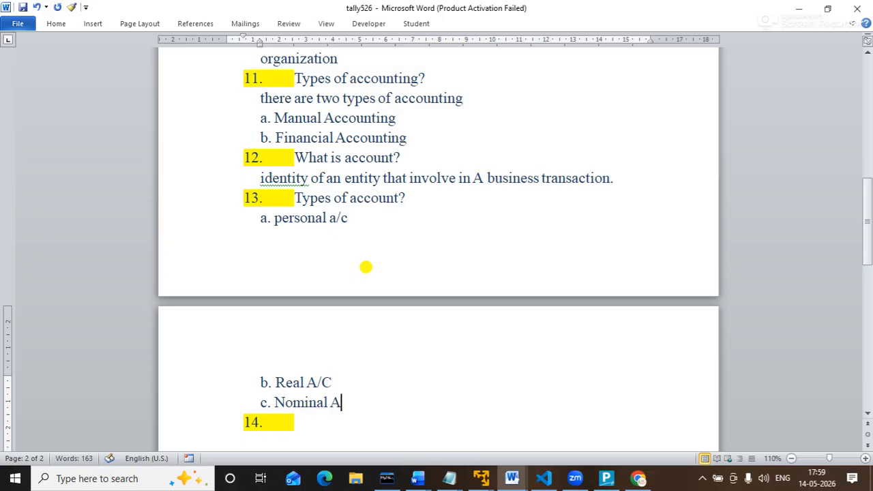
{"action": "key", "text": "BackSpace"}
{"action": "type", "text": "A/c"}
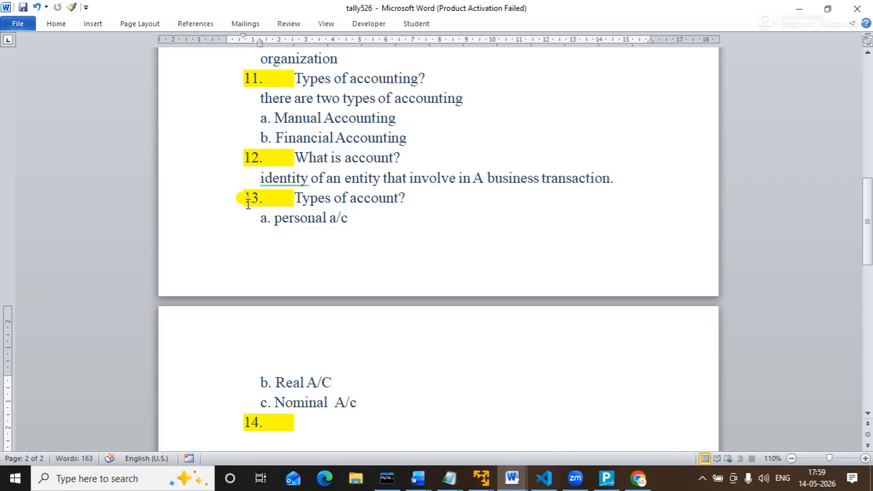
Fit the list on the first page and capitalise the first line to 'Personal A/c'.
{"action": "left_click", "coordinate": [384, 216]}
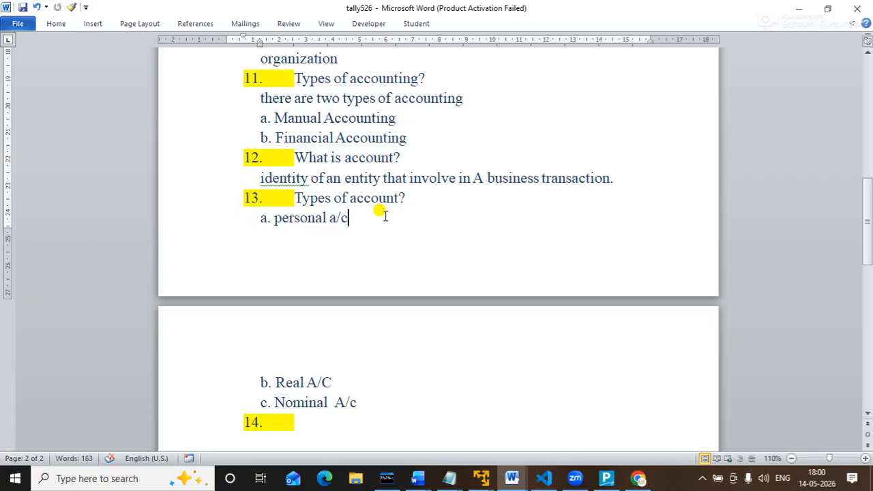
{"action": "left_click_drag", "start_coordinate": [8, 227], "coordinate": [10, 273]}
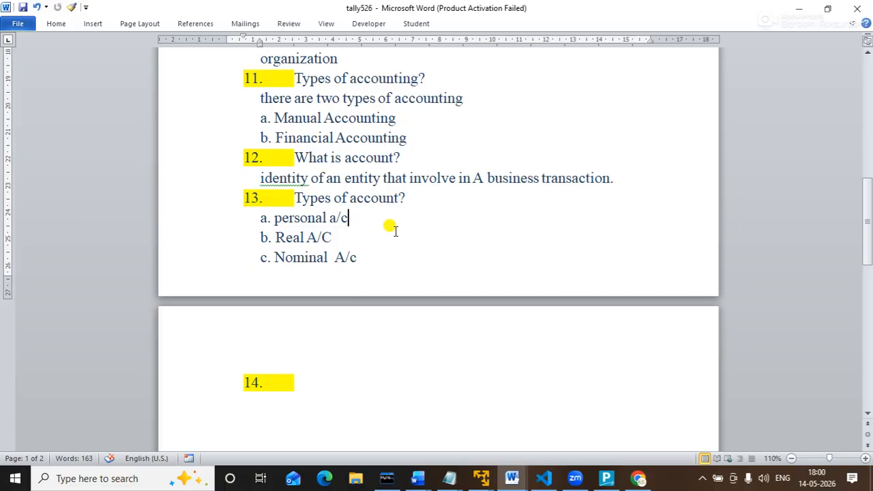
{"action": "left_click", "coordinate": [277, 217]}
{"action": "key", "text": "Delete"}
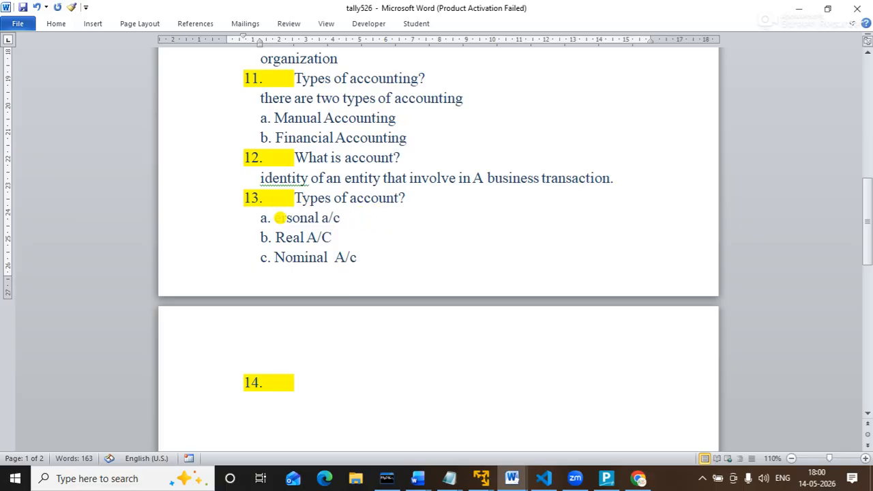
{"action": "type", "text": "P"}
{"action": "left_click", "coordinate": [354, 218]}
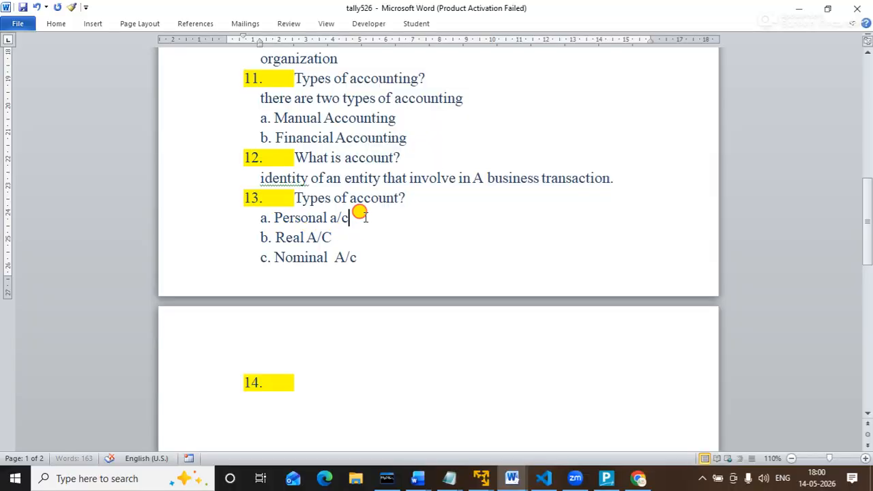
{"action": "left_click", "coordinate": [331, 218]}
{"action": "key", "text": "Delete"}
{"action": "type", "text": "A"}
{"action": "left_click", "coordinate": [362, 218]}
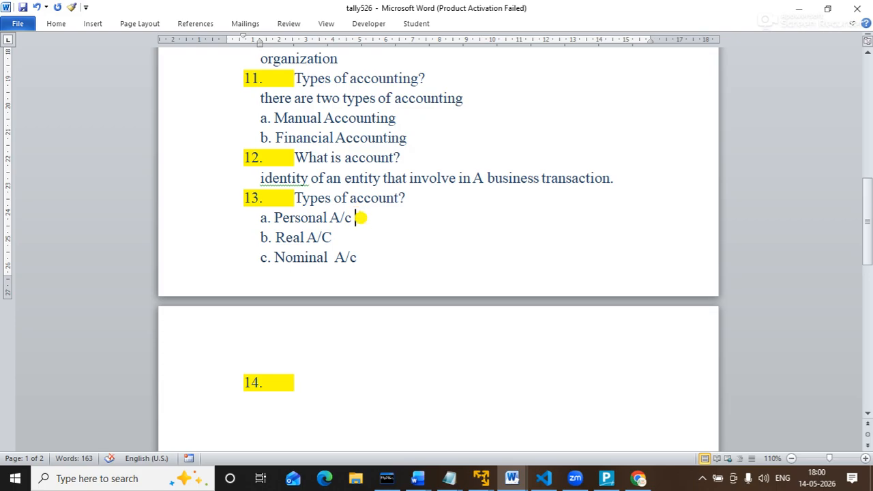
Add ':-' after Real A/c and change Nominal 'A/c' to 'A/C'.
{"action": "key", "text": "Down"}
{"action": "type", "text": ":-"}
{"action": "key", "text": "Down"}
{"action": "key", "text": "End"}
{"action": "key", "text": "BackSpace"}
{"action": "type", "text": "C"}
Define Personal A/c as 'account of A person or company like sbi a/c.'.
{"action": "key", "text": "Up"}
{"action": "key", "text": "Up"}
{"action": "type", "text": "aco"}
{"action": "key", "text": "BackSpace"}
{"action": "type", "text": "cou"}
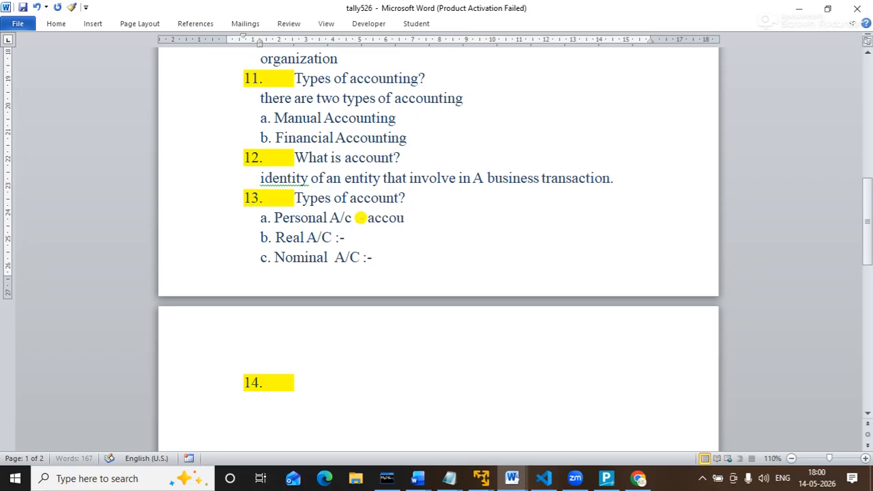
{"action": "type", "text": "nt of"}
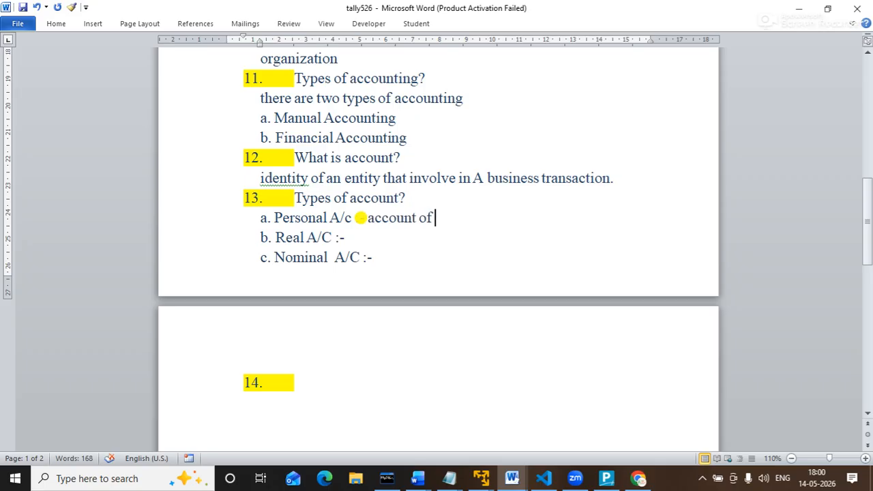
{"action": "type", "text": " ape"}
{"action": "key", "text": "BackSpace"}
{"action": "key", "text": "BackSpace"}
{"action": "key", "text": "BackSpace"}
{"action": "type", "text": "A person or"}
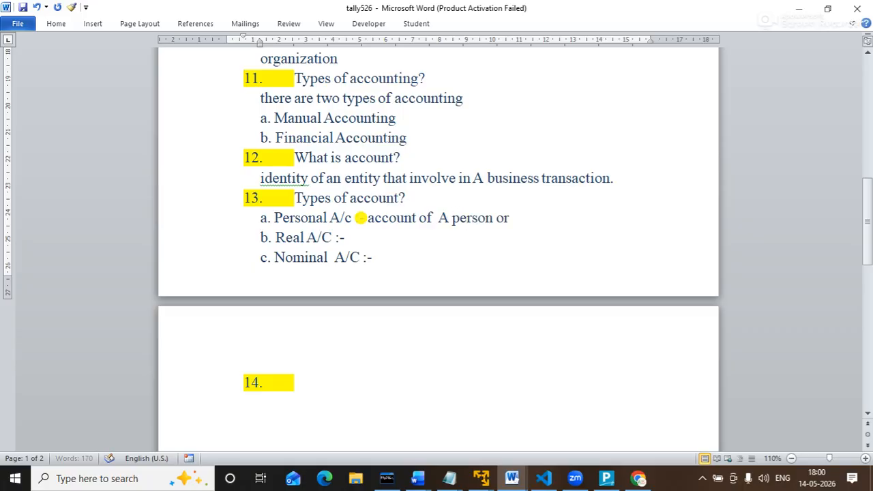
{"action": "type", "text": " company"}
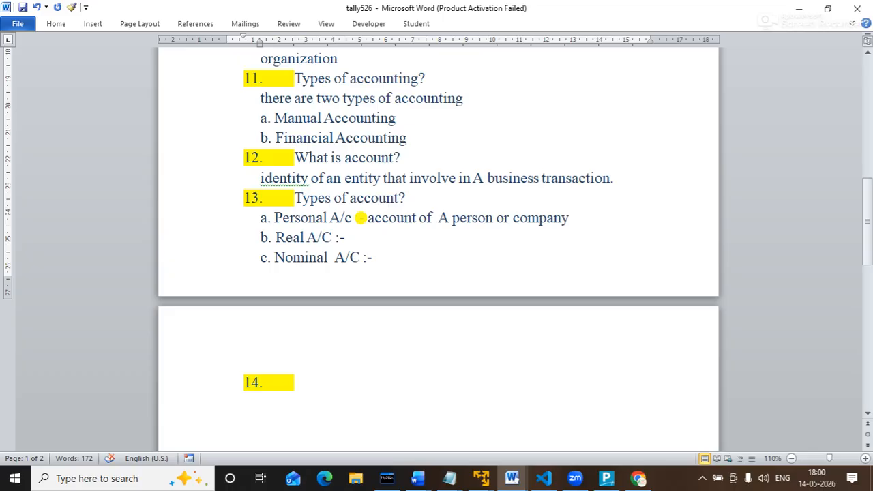
{"action": "type", "text": " like sbi"}
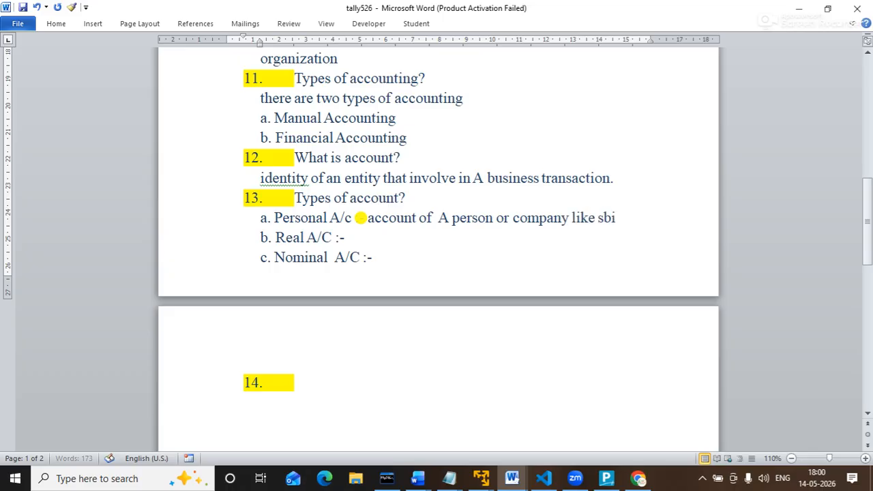
{"action": "type", "text": " a/c."}
Define Real A/C as 'account of tangible and visible things. computer a/c', widening the margin.
{"action": "key", "text": "Down"}
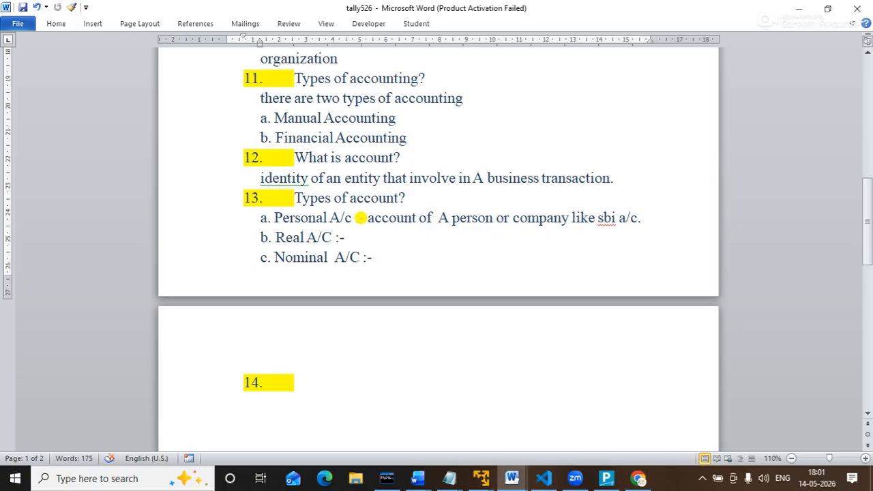
{"action": "type", "text": "account of t"}
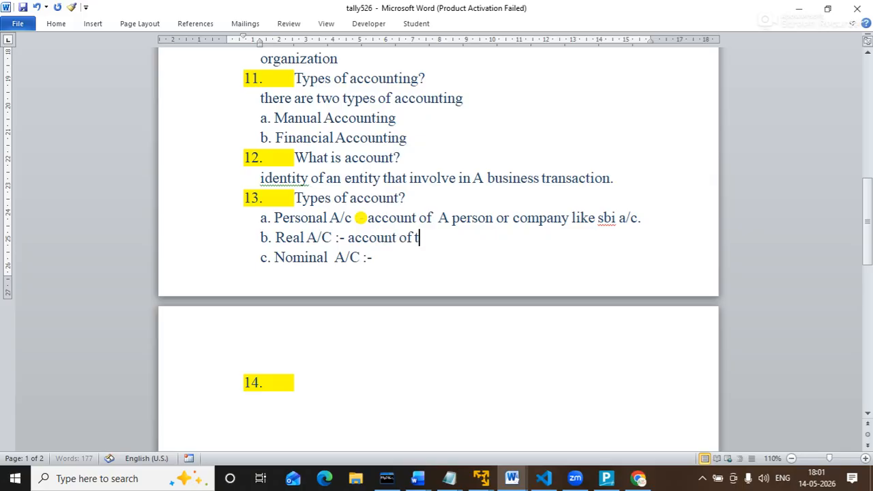
{"action": "type", "text": "angible a"}
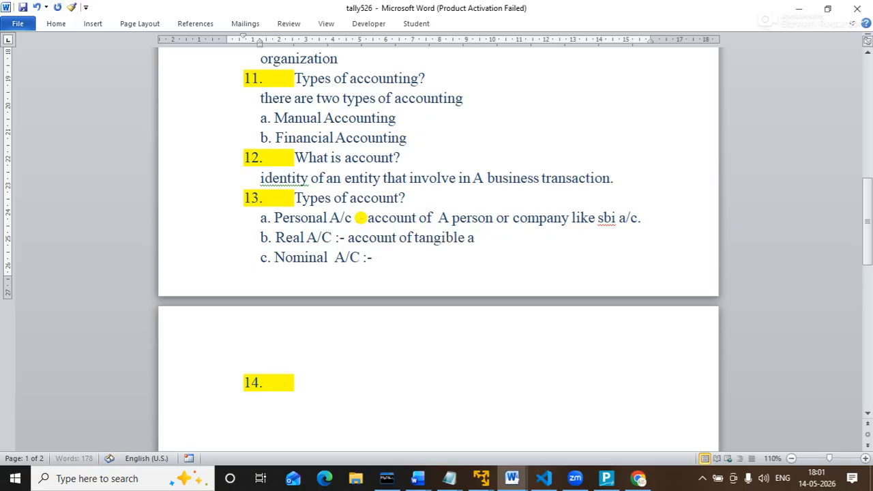
{"action": "type", "text": "nd visi"}
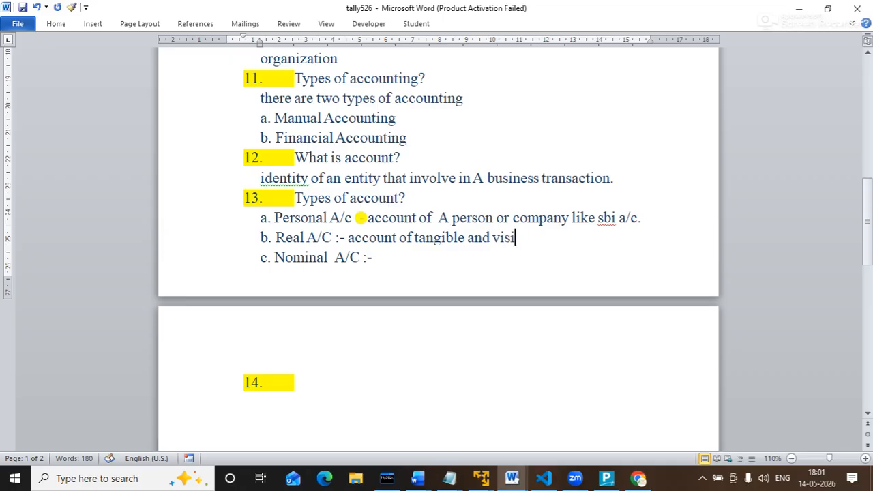
{"action": "type", "text": "ble thin"}
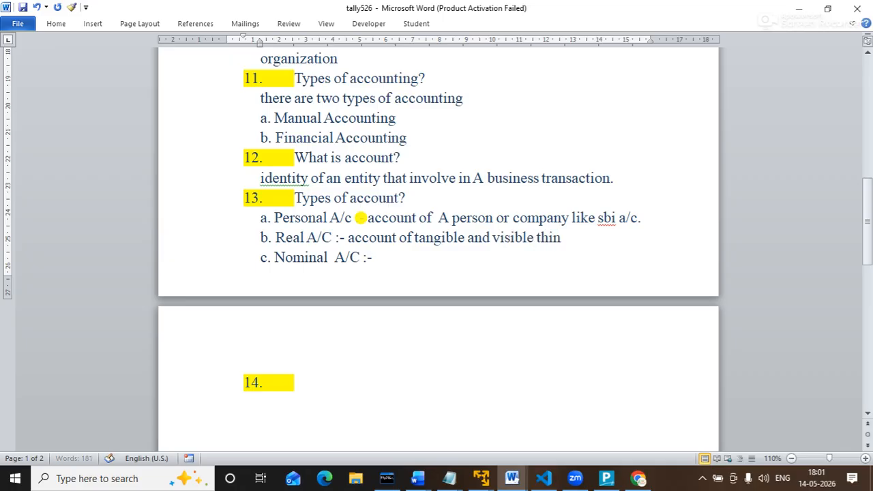
{"action": "type", "text": "gs. computer"}
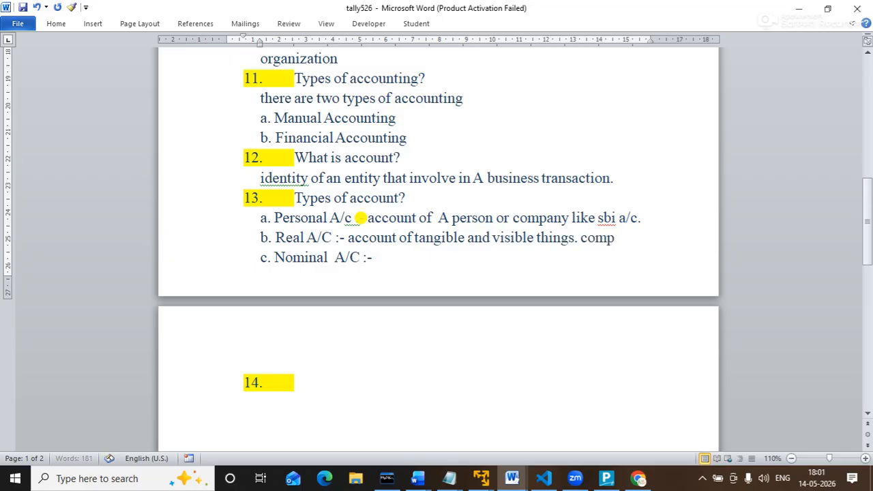
{"action": "key", "text": "Return"}
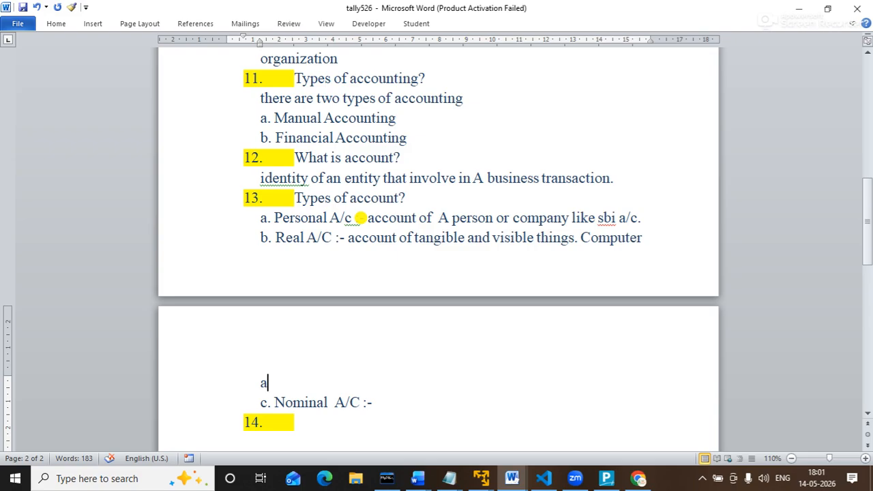
{"action": "type", "text": "a/c"}
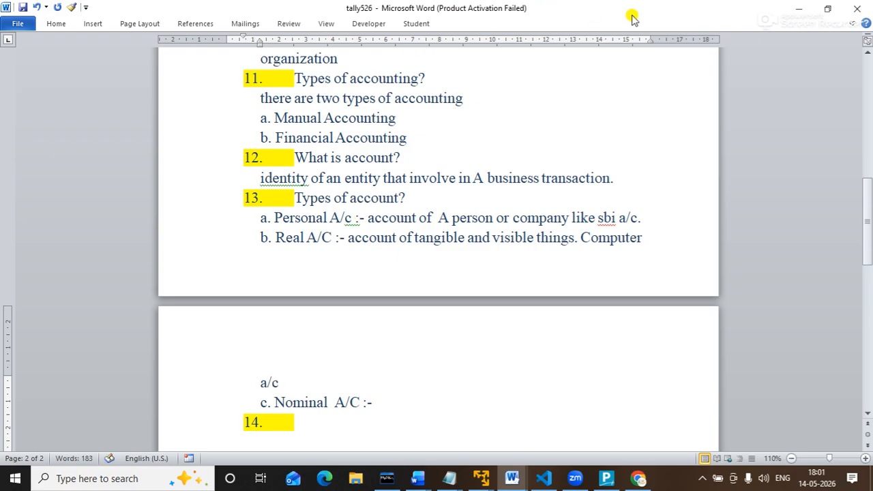
{"action": "left_click_drag", "start_coordinate": [648, 35], "coordinate": [686, 38]}
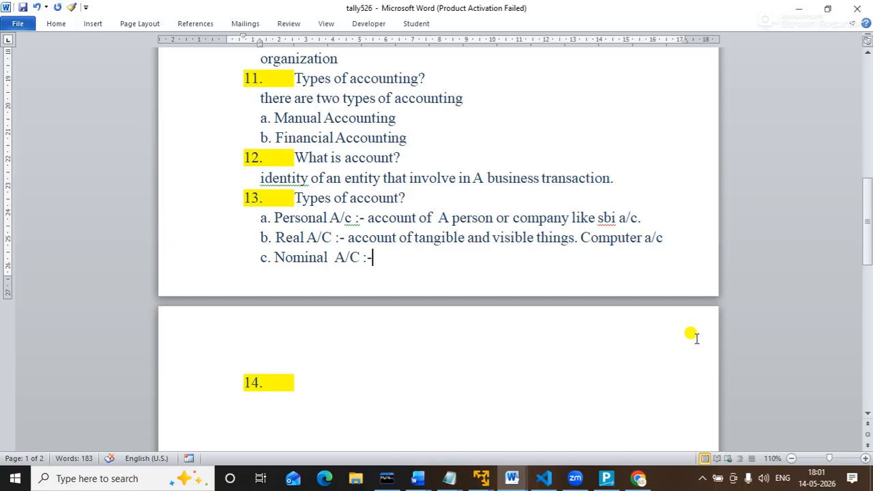
Change 'A/c' to 'A/C' in the Personal account line.
{"action": "key", "text": "Up"}
{"action": "key", "text": "Up"}
{"action": "key", "text": "Left"}
{"action": "key", "text": "Left"}
{"action": "key", "text": "Left"}
{"action": "key", "text": "Left"}
{"action": "key", "text": "Left"}
{"action": "key", "text": "BackSpace"}
{"action": "type", "text": "C"}
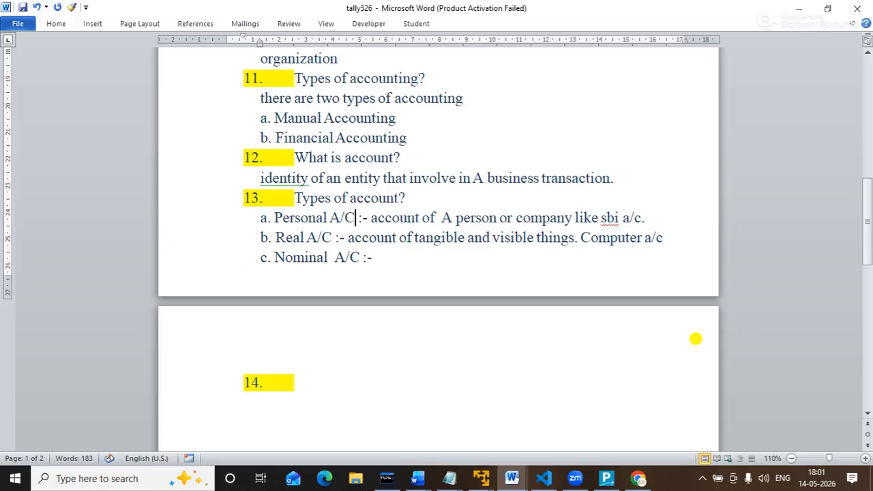
Define Nominal A/C as 'account of intangible and invisible things. rent.'.
{"action": "key", "text": "Down"}
{"action": "key", "text": "Down"}
{"action": "key", "text": "Right"}
{"action": "key", "text": "Right"}
{"action": "key", "text": "Right"}
{"action": "type", "text": "S"}
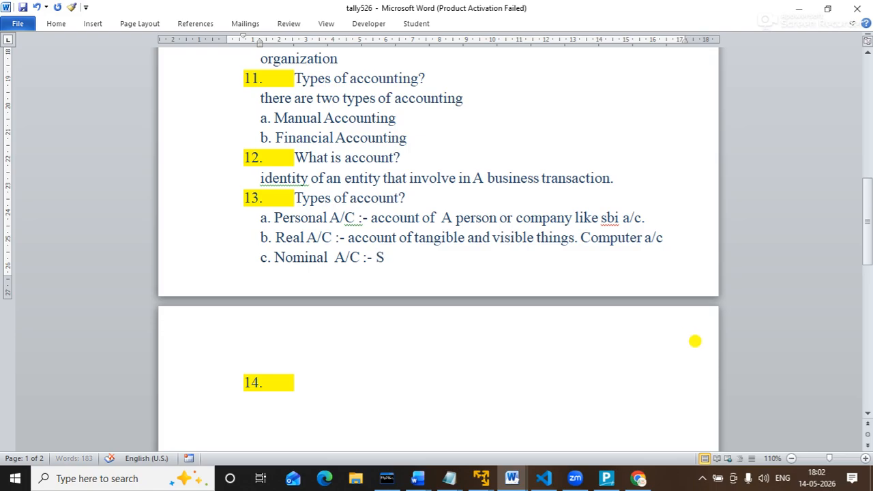
{"action": "key", "text": "BackSpace"}
{"action": "type", "text": "svs"}
{"action": "key", "text": "BackSpace"}
{"action": "key", "text": "BackSpace"}
{"action": "key", "text": "BackSpace"}
{"action": "type", "text": "account of"}
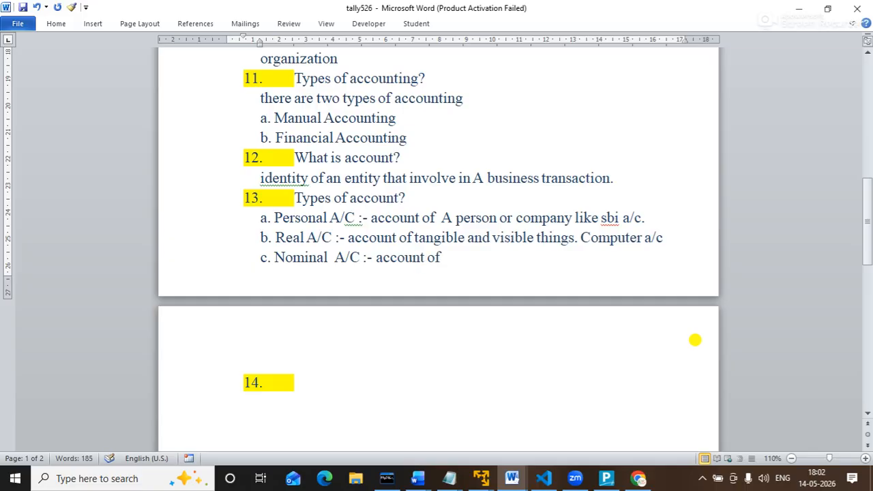
{"action": "type", "text": " intangib"}
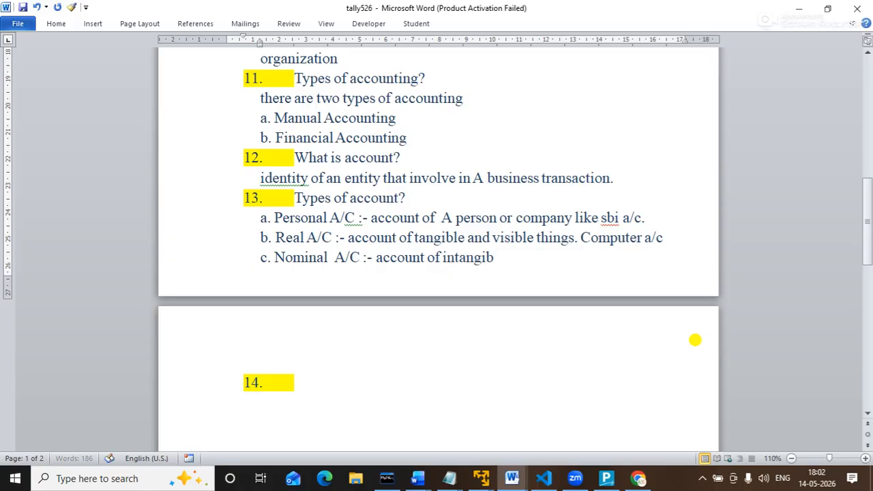
{"action": "type", "text": "le and invisible"}
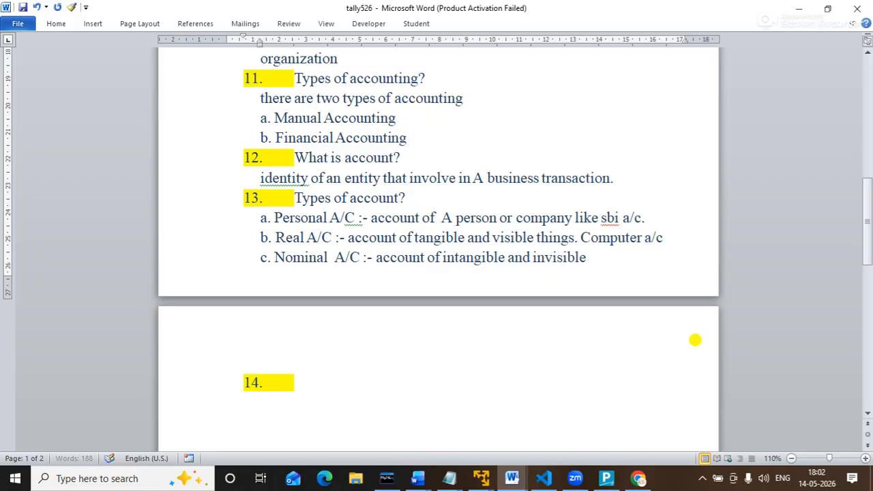
{"action": "type", "text": " things."}
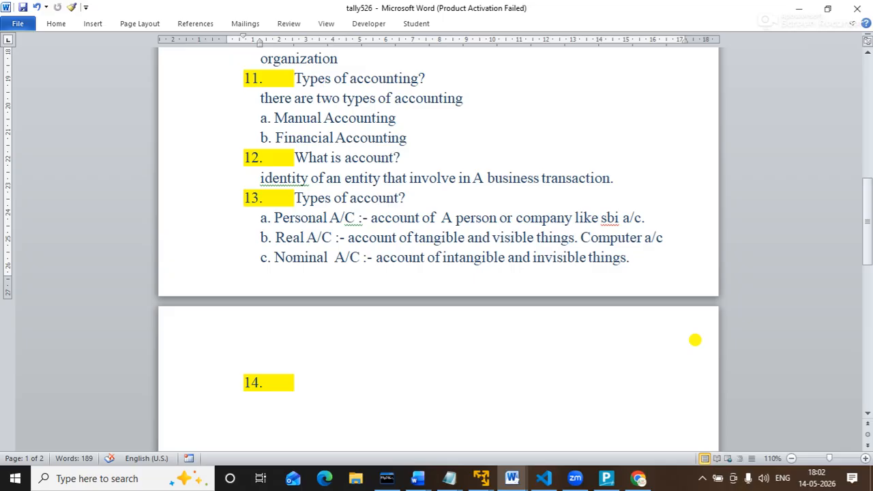
{"action": "type", "text": "rent."}
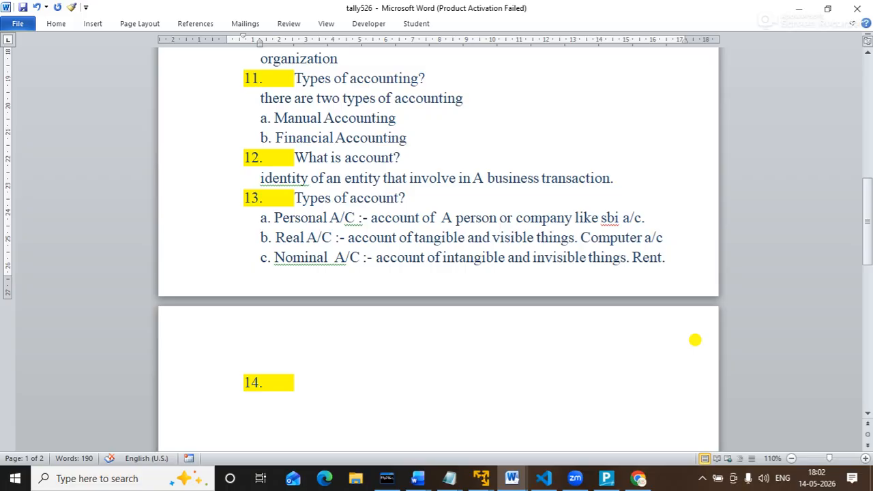
{"action": "key", "text": "Down"}
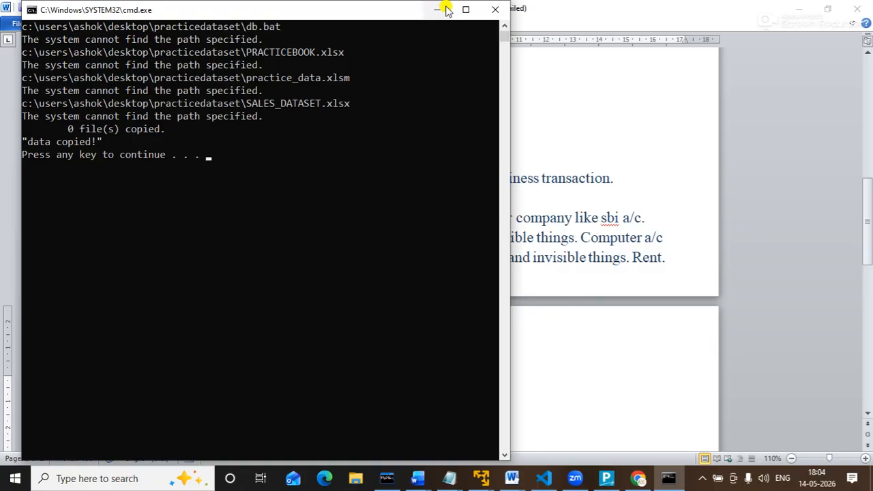
Close the cmd.exe window to return to the Word notes.
{"action": "left_click", "coordinate": [500, 11]}
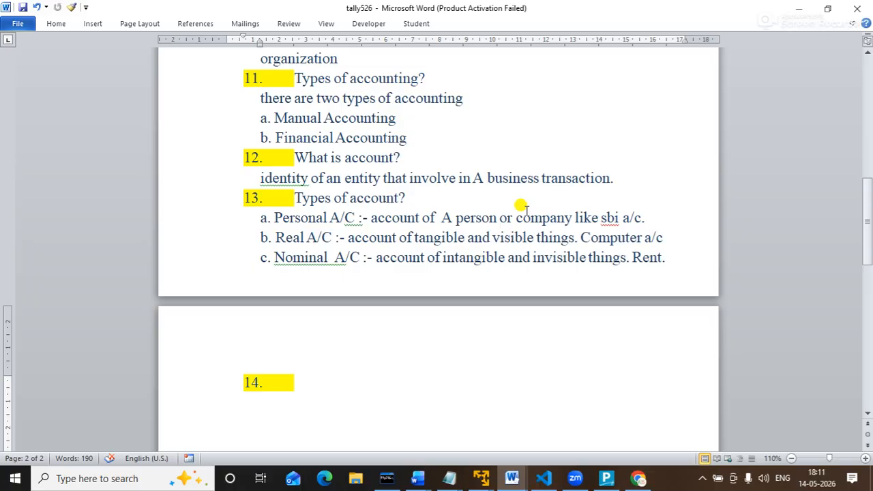
Type 'golden rule of Cr/Dr' as the heading of item 14.
{"action": "type", "text": "go"}
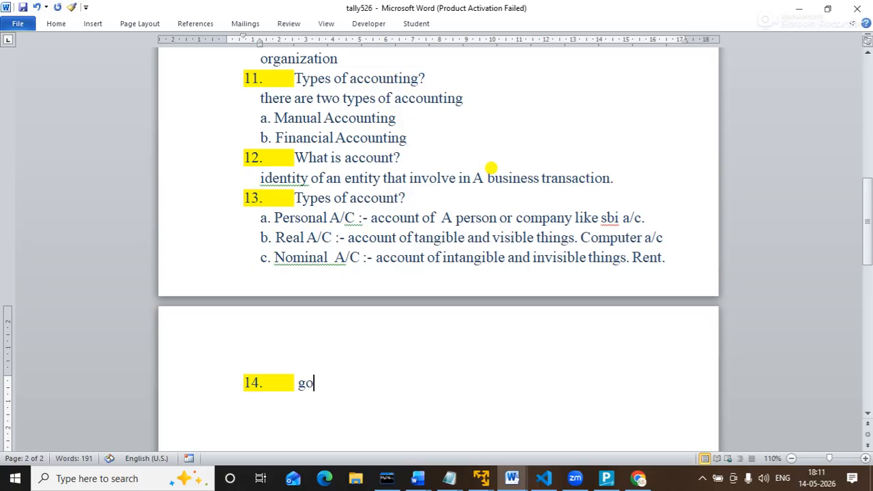
{"action": "type", "text": "lden"}
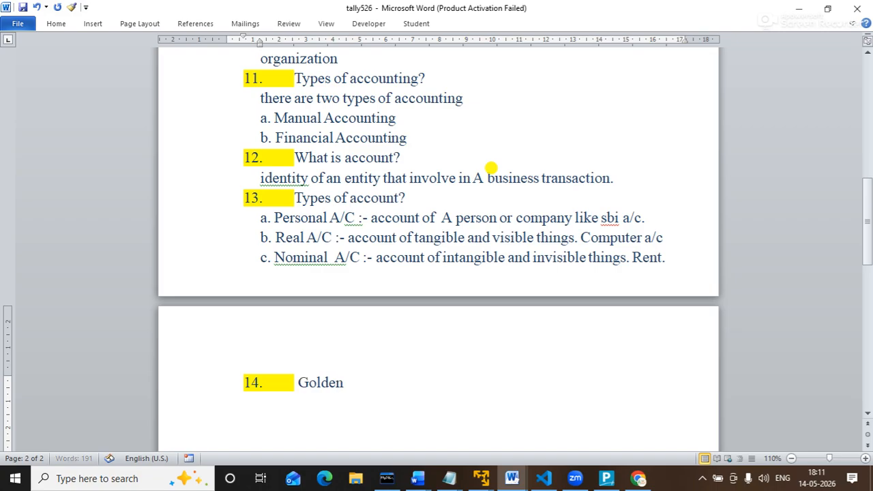
{"action": "type", "text": " rule of cr/dr"}
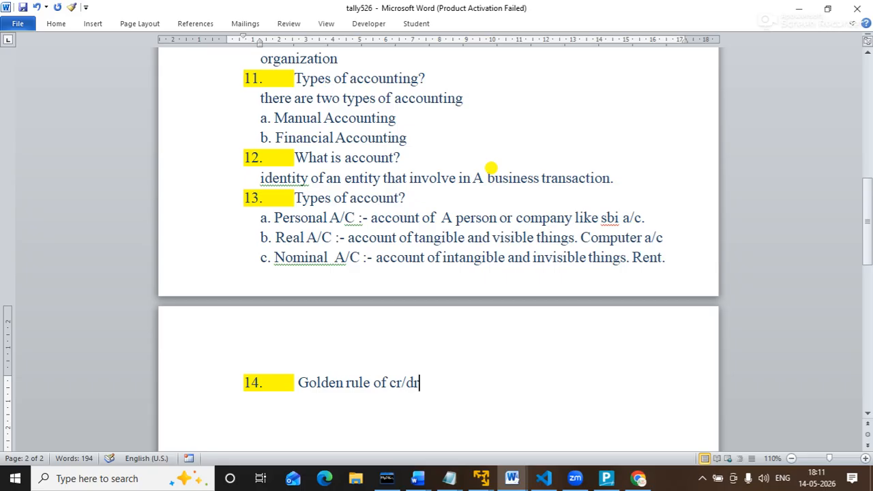
{"action": "key", "text": "BackSpace"}
{"action": "key", "text": "BackSpace"}
{"action": "key", "text": "BackSpace"}
{"action": "key", "text": "BackSpace"}
{"action": "key", "text": "BackSpace"}
{"action": "type", "text": "Cr."}
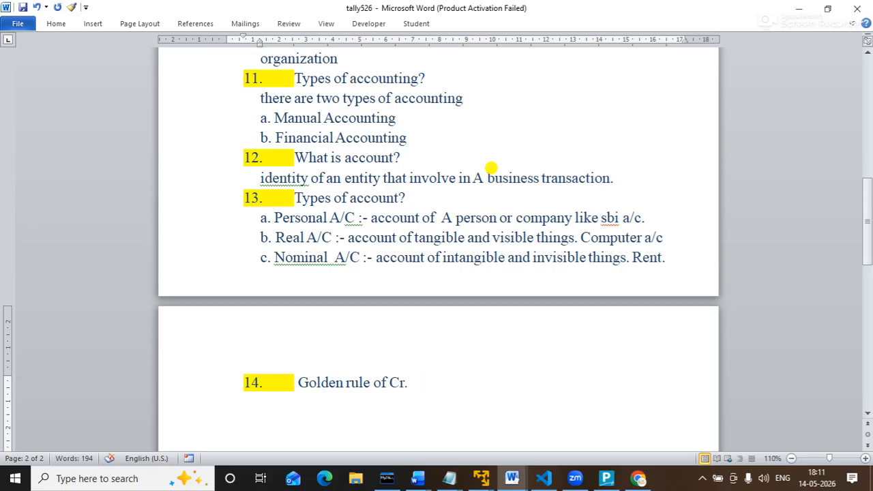
{"action": "key", "text": "BackSpace"}
{"action": "type", "text": "/Dr."}
Insert a 3x3 table on a new line below the Golden rule heading.
{"action": "key", "text": "Return"}
{"action": "left_click", "coordinate": [56, 23]}
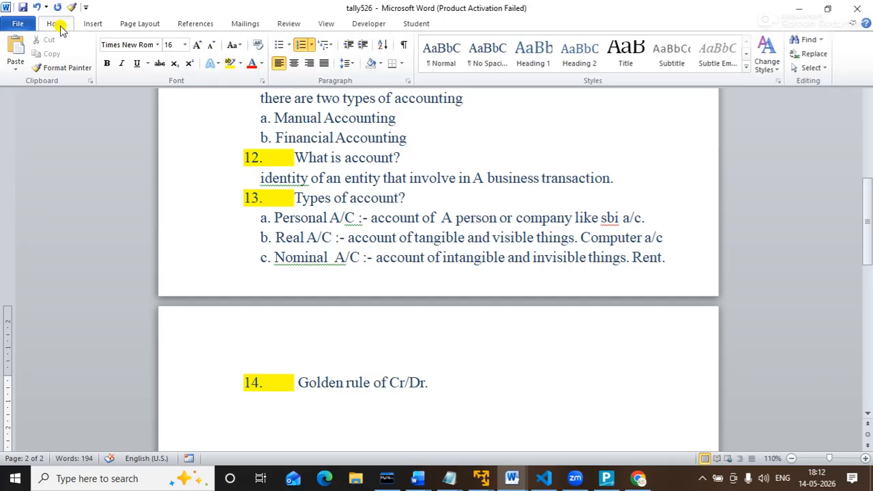
{"action": "left_click", "coordinate": [92, 24]}
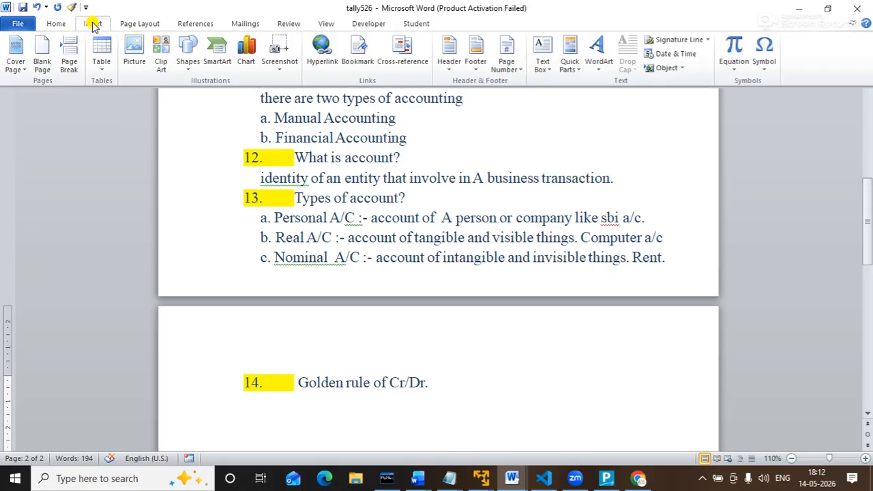
{"action": "left_click", "coordinate": [102, 64]}
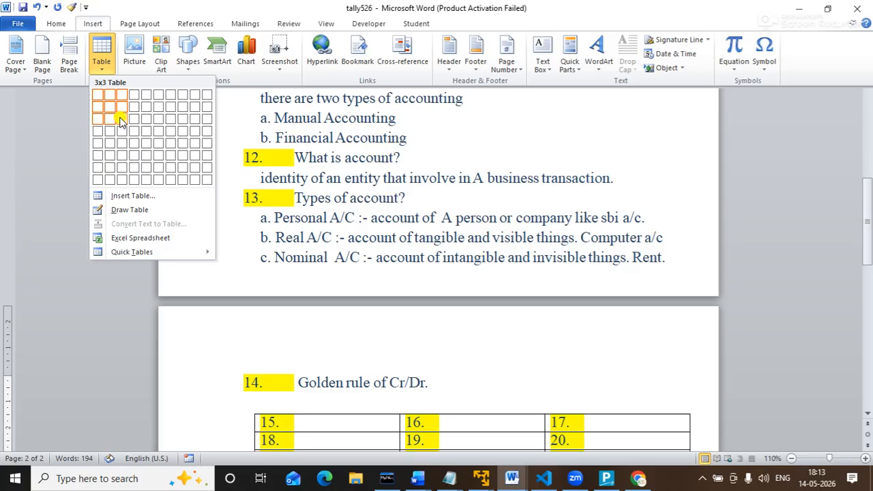
{"action": "left_click", "coordinate": [119, 116]}
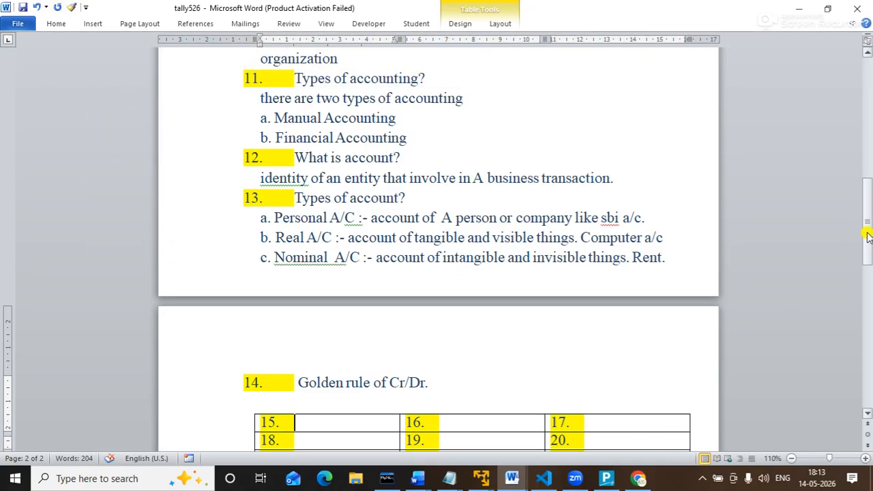
{"action": "left_click_drag", "start_coordinate": [866, 234], "coordinate": [867, 272]}
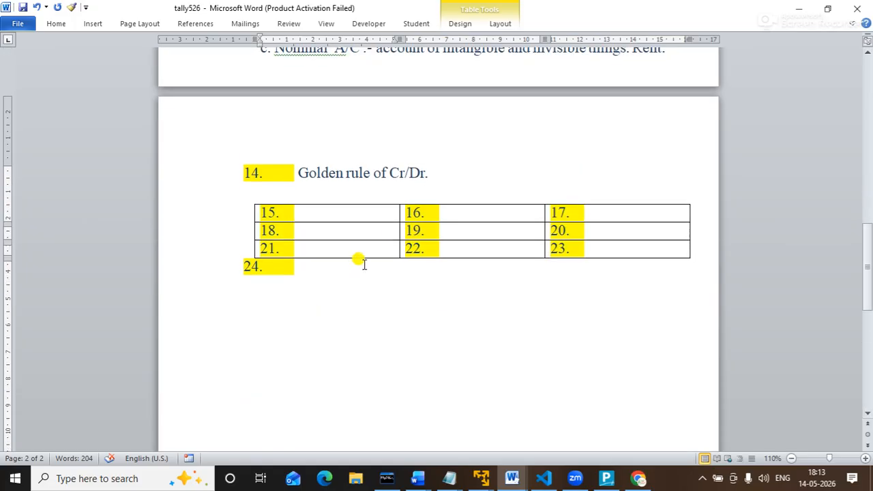
Remove the first cell's numbering, undoing an accidental deletion of the whole table.
{"action": "key", "text": "BackSpace"}
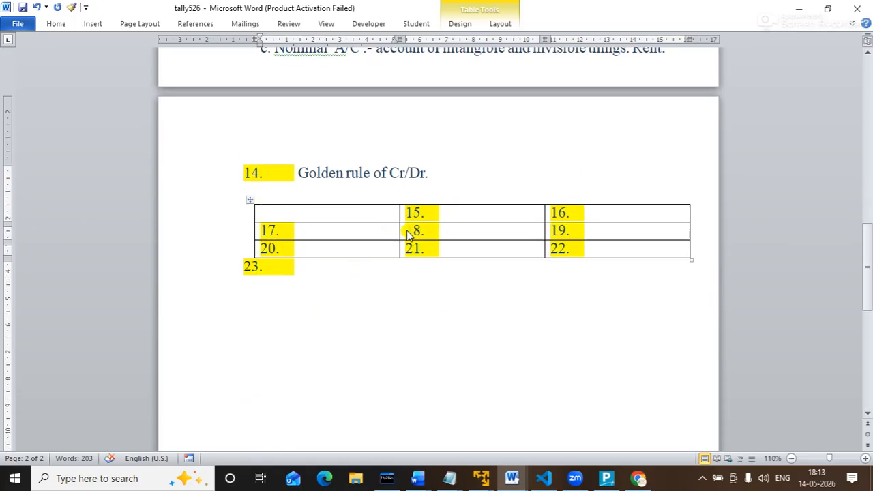
{"action": "left_click", "coordinate": [250, 200]}
{"action": "left_click", "coordinate": [247, 199]}
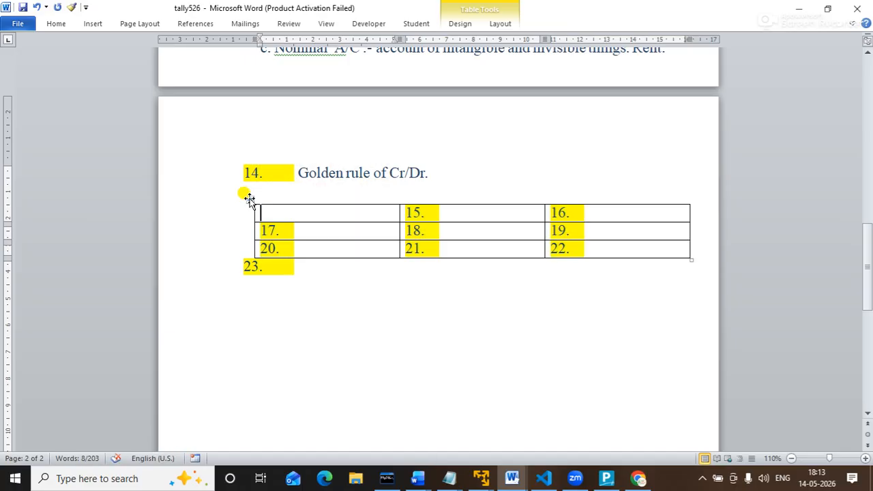
{"action": "left_click", "coordinate": [250, 203]}
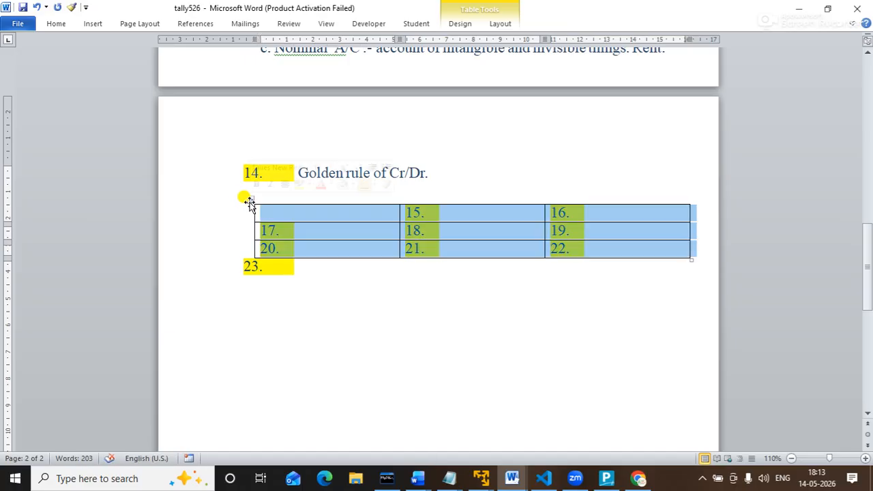
{"action": "key", "text": "BackSpace"}
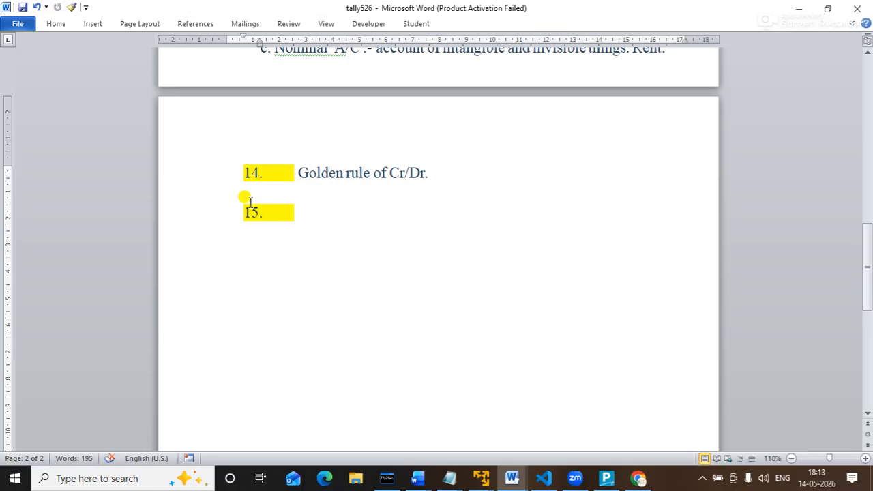
{"action": "key", "text": "ctrl+z"}
Delete the list numbers (15., 16., 18., 21.) from each remaining table cell.
{"action": "left_click", "coordinate": [353, 212]}
{"action": "left_click", "coordinate": [453, 212]}
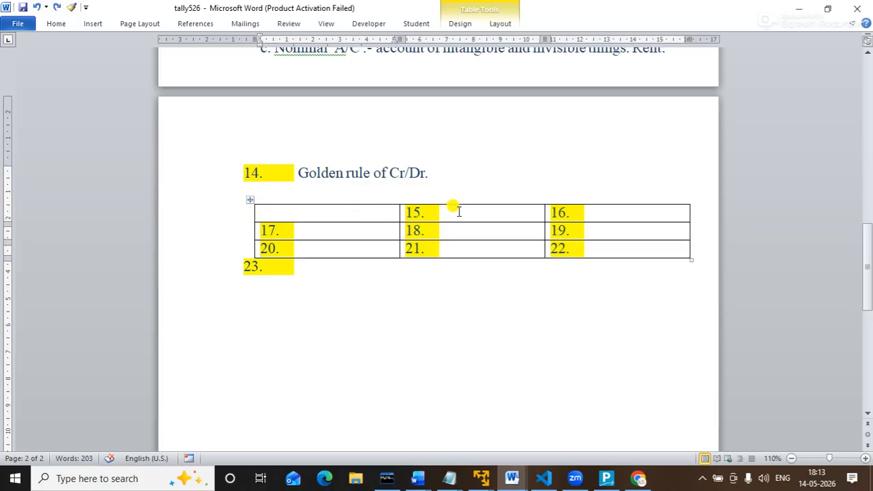
{"action": "key", "text": "BackSpace"}
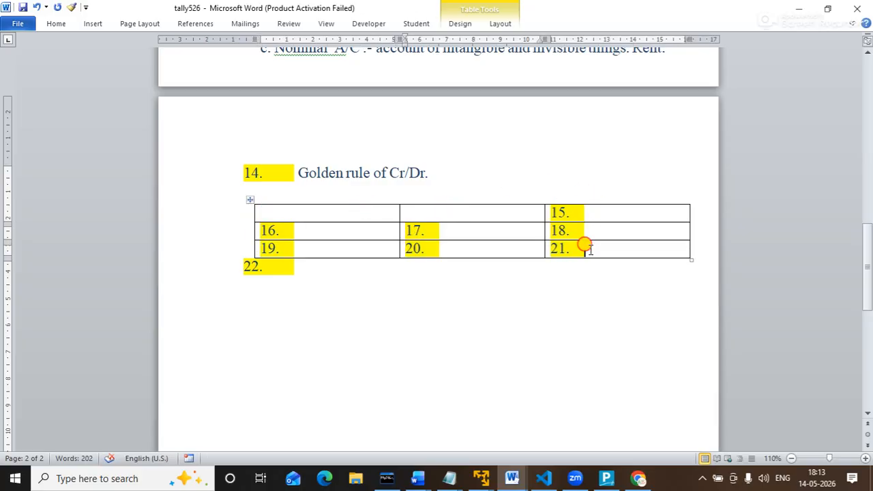
{"action": "left_click", "coordinate": [585, 248]}
{"action": "key", "text": "BackSpace"}
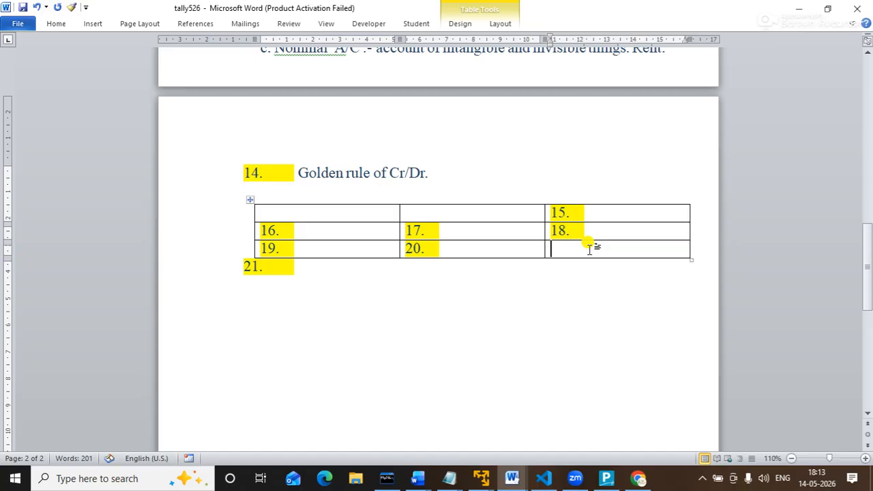
{"action": "left_click", "coordinate": [588, 234]}
{"action": "key", "text": "BackSpace"}
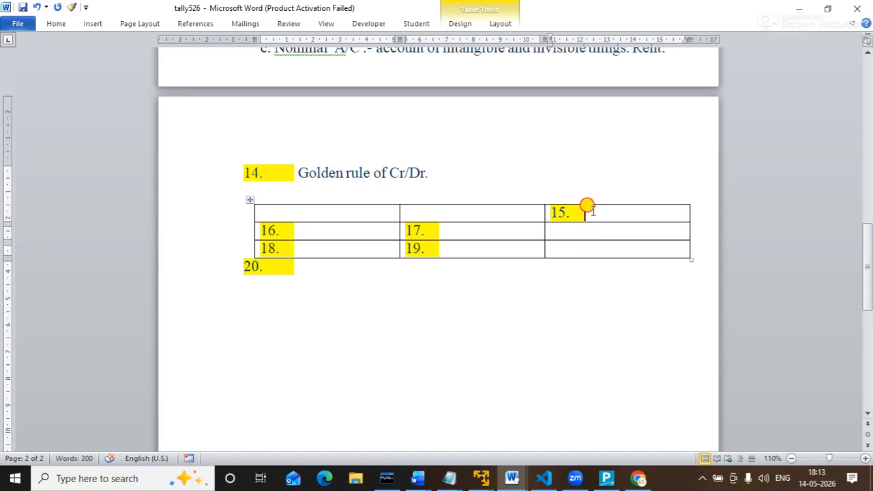
{"action": "left_click", "coordinate": [587, 208]}
{"action": "key", "text": "BackSpace"}
{"action": "left_click", "coordinate": [454, 252]}
{"action": "key", "text": "BackSpace"}
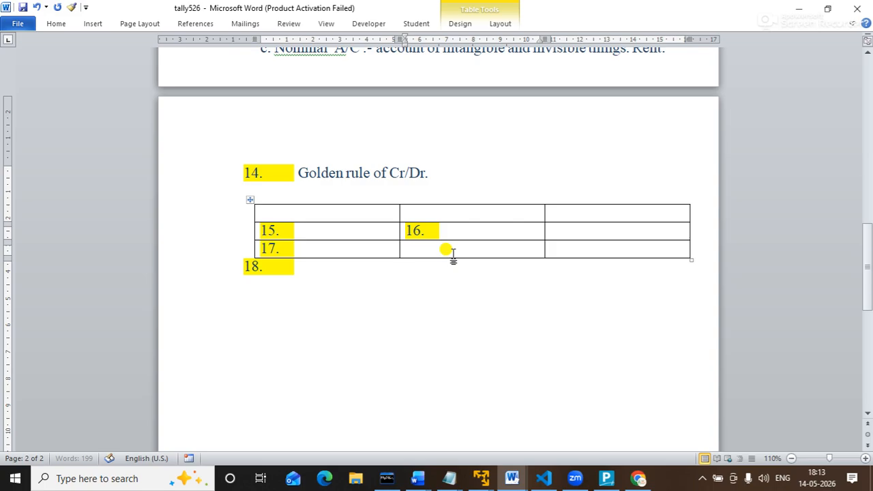
{"action": "left_click", "coordinate": [452, 231]}
{"action": "key", "text": "BackSpace"}
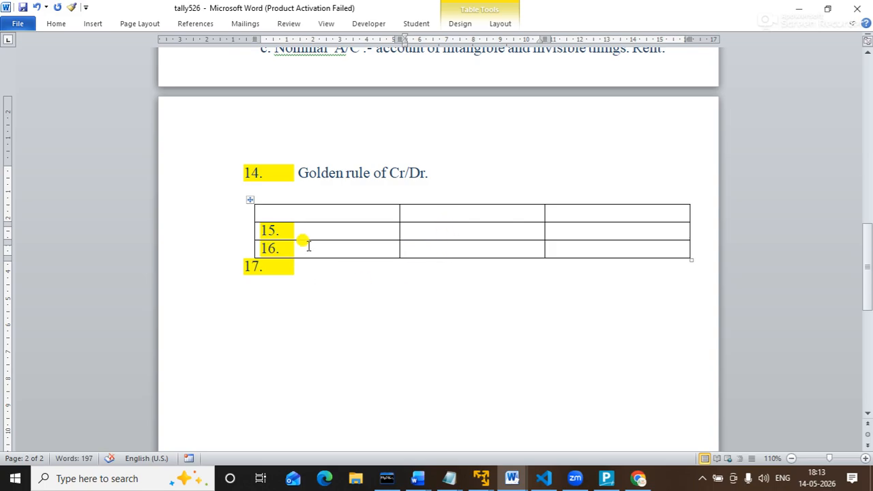
{"action": "left_click", "coordinate": [306, 248]}
{"action": "key", "text": "BackSpace"}
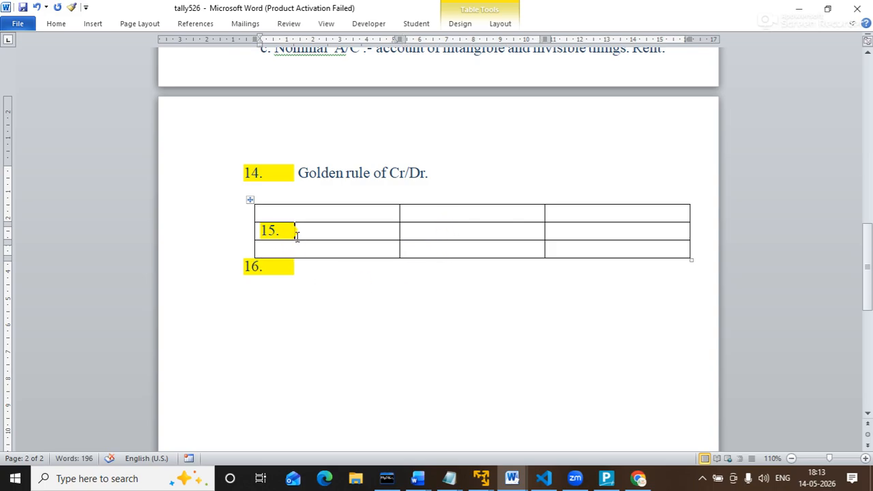
{"action": "left_click", "coordinate": [296, 233]}
{"action": "key", "text": "BackSpace"}
{"action": "key", "text": "Up"}
Fill the table's header row with Account, dr and cr.
{"action": "type", "text": "Account"}
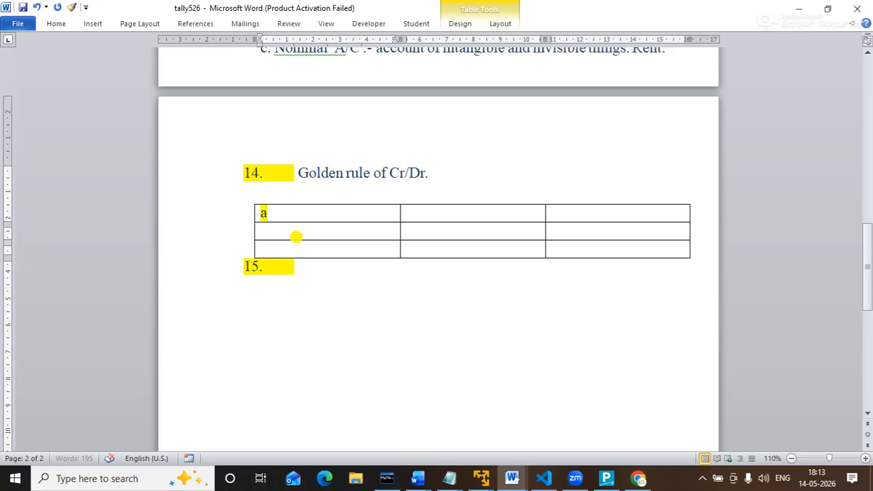
{"action": "key", "text": "Tab"}
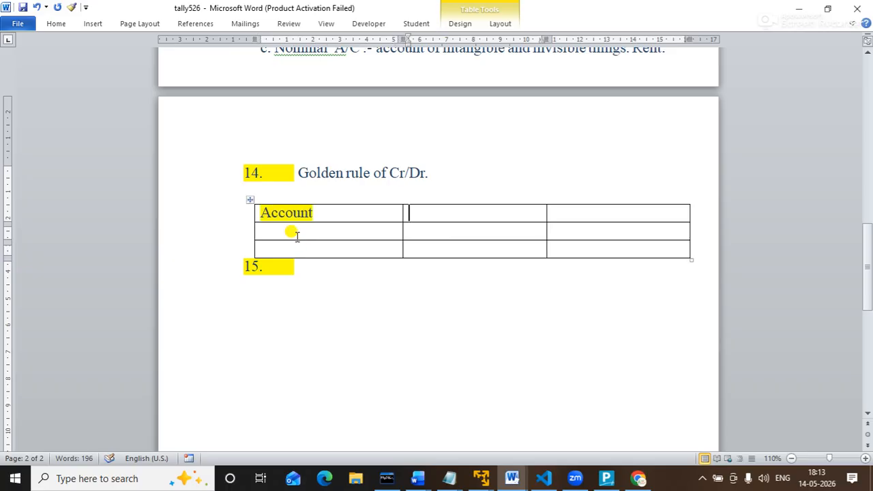
{"action": "type", "text": "dr"}
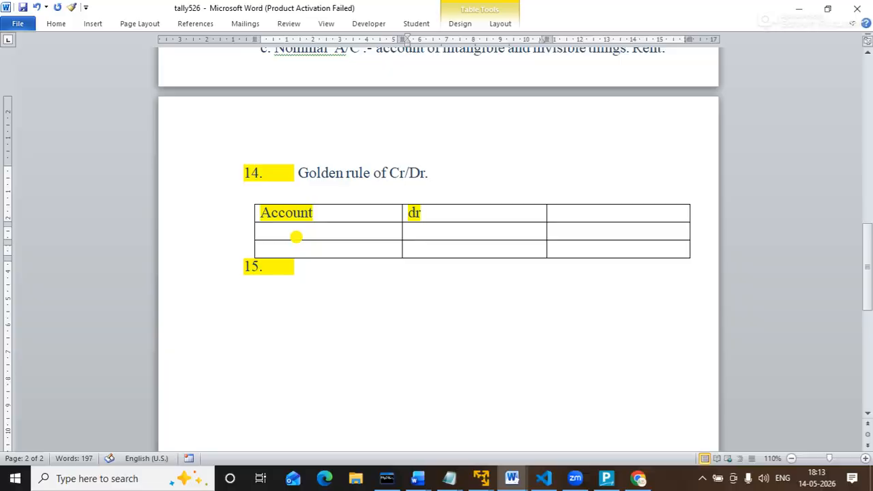
{"action": "key", "text": "Tab"}
{"action": "type", "text": "cr"}
{"action": "key", "text": "Tab"}
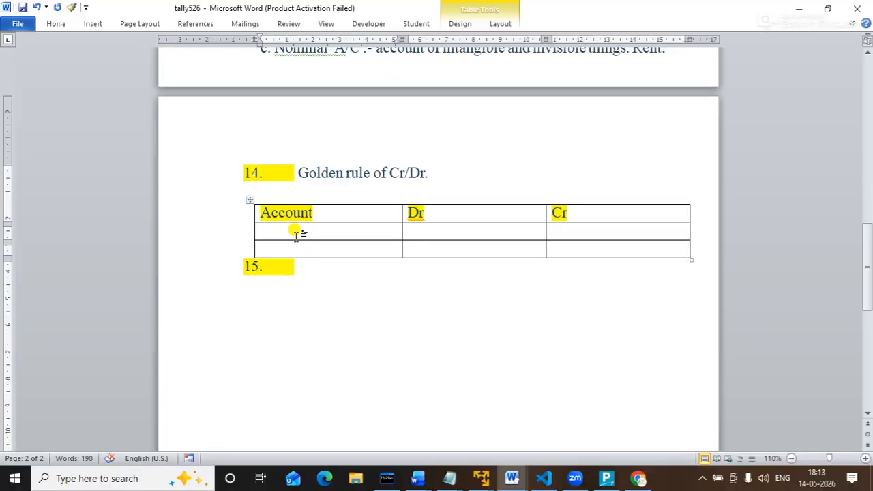
Fill the personal row with receiver under Dr and giver under Cr.
{"action": "type", "text": "per"}
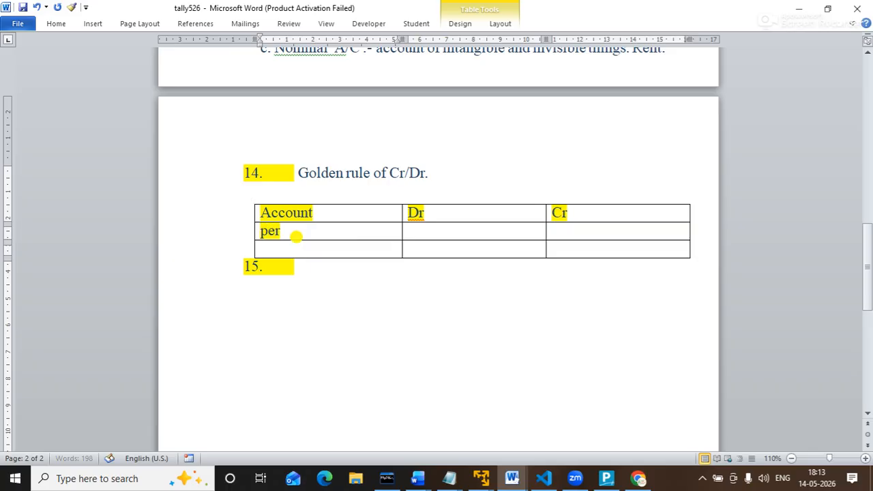
{"action": "type", "text": "sonal"}
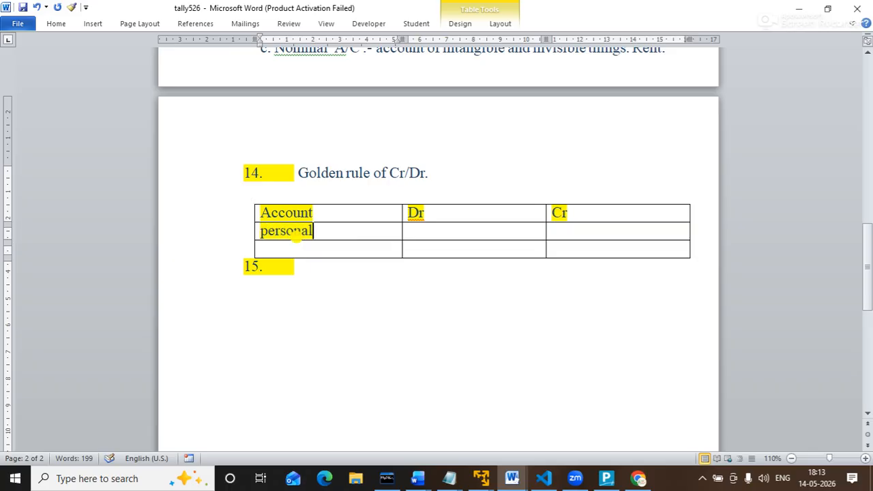
{"action": "key", "text": "Tab"}
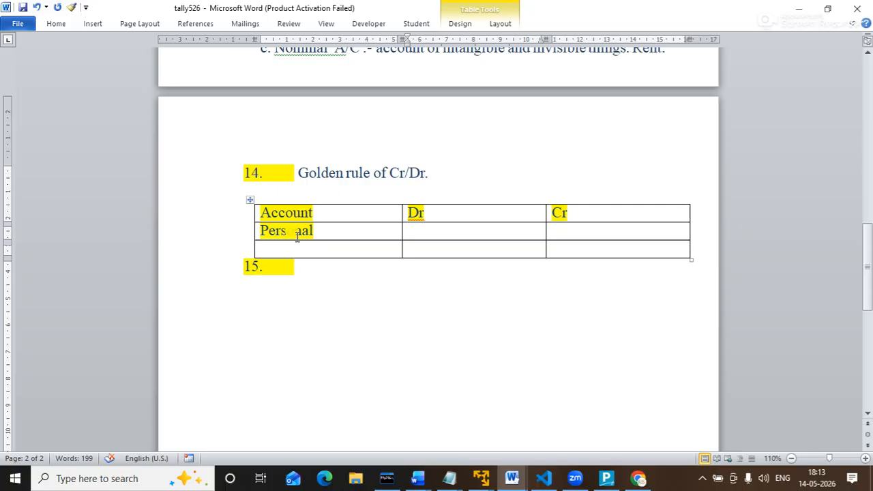
{"action": "type", "text": "rec"}
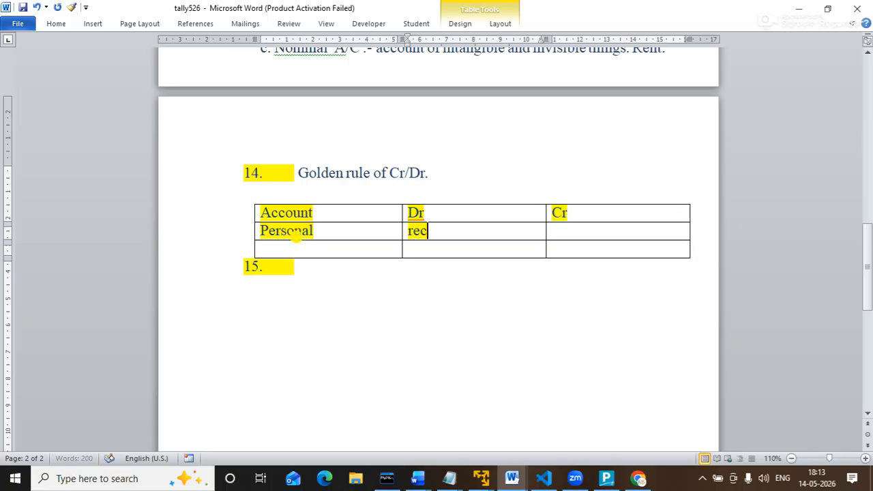
{"action": "type", "text": "eiver"}
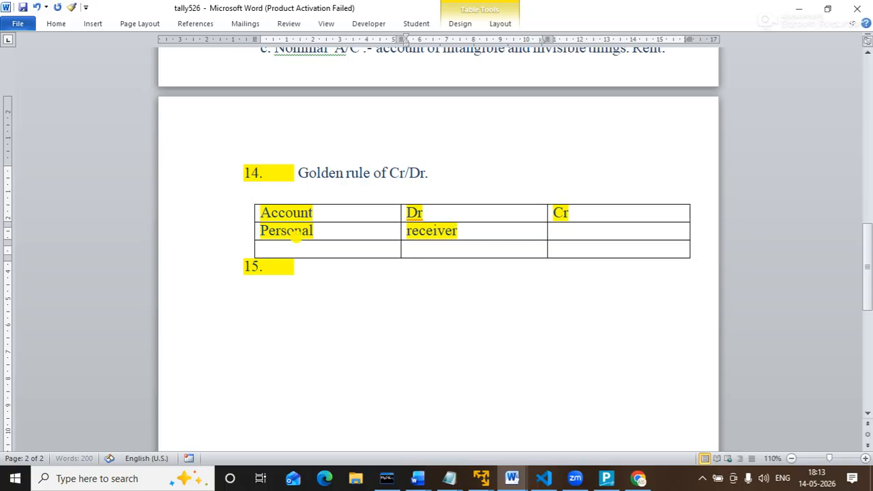
{"action": "key", "text": "Tab"}
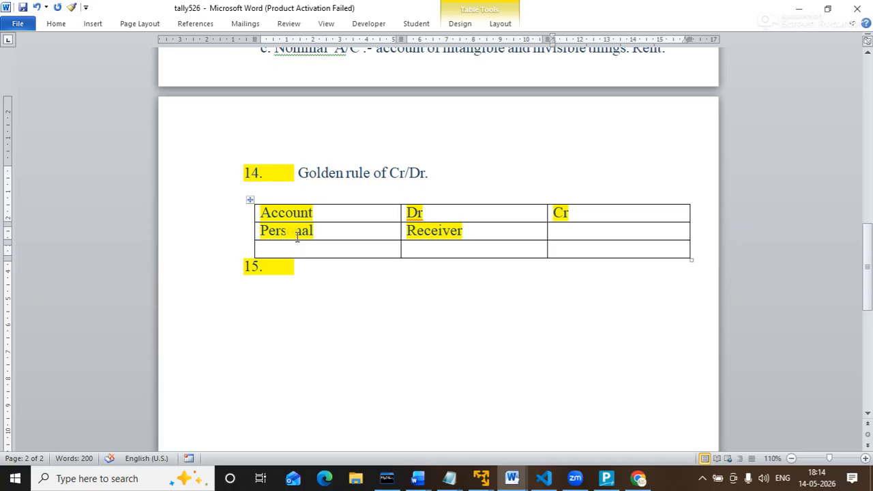
{"action": "type", "text": "giver"}
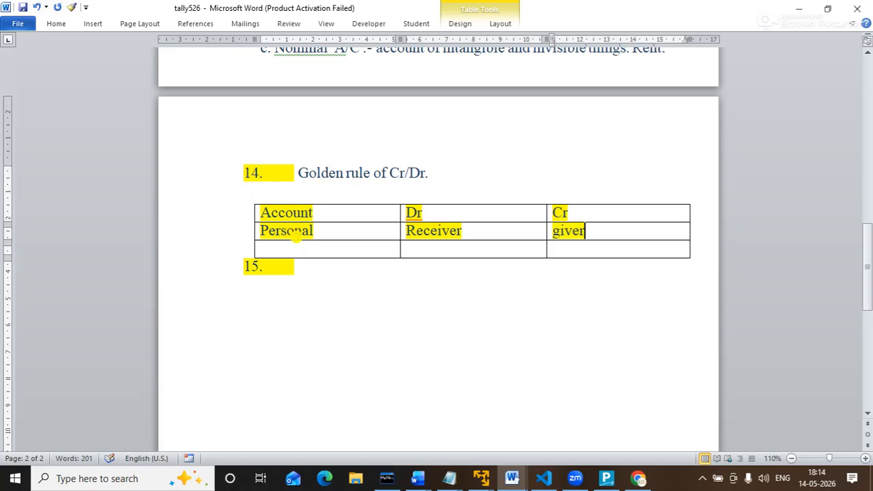
{"action": "key", "text": "Tab"}
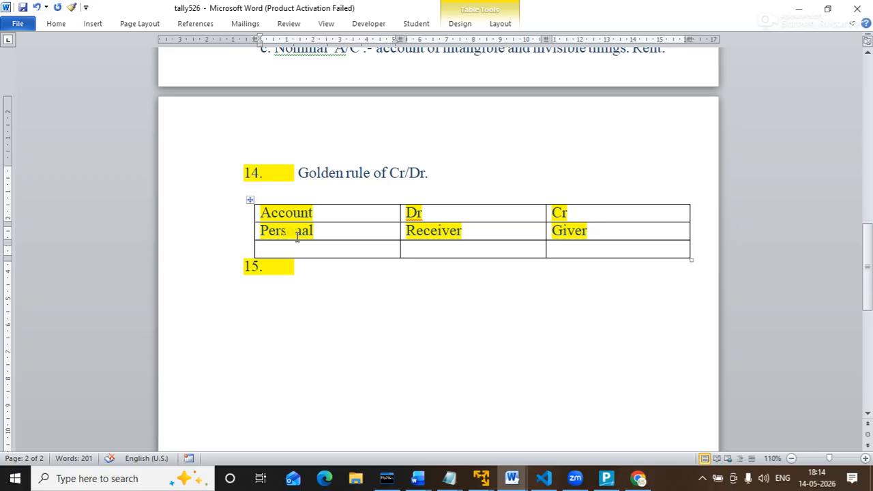
Fill the real row with 'whats comes in' and 'what goes out'.
{"action": "type", "text": "real"}
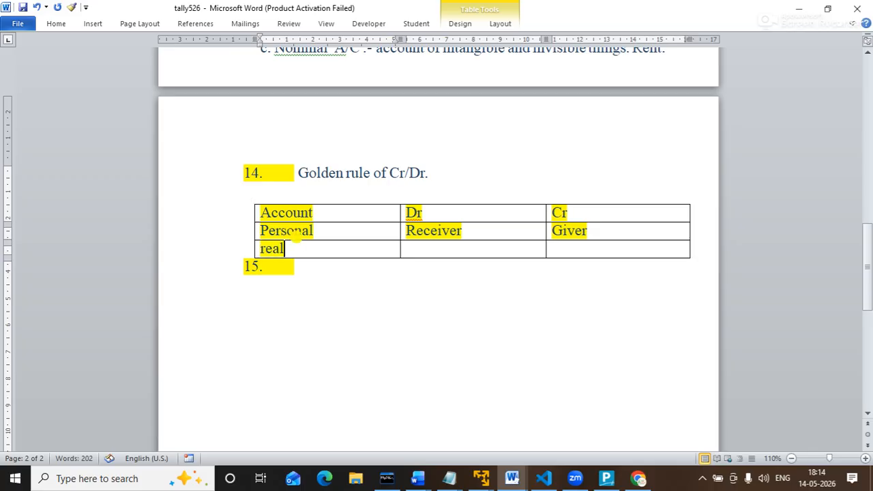
{"action": "key", "text": "Tab"}
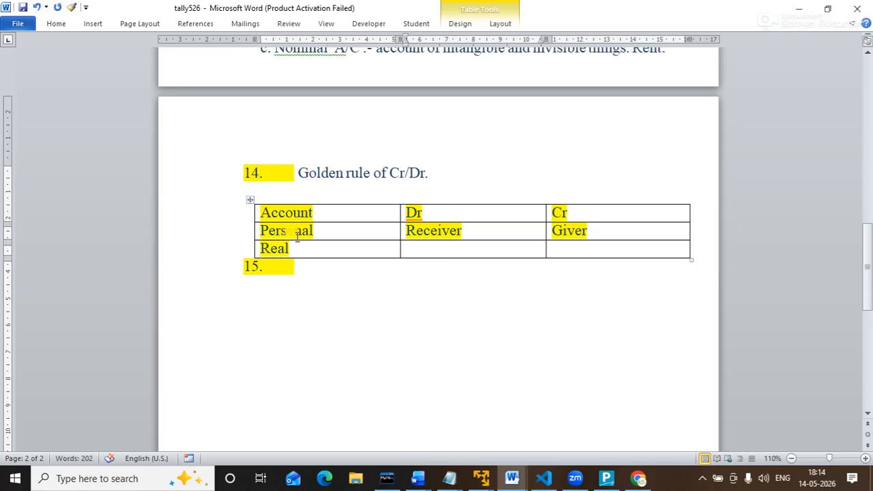
{"action": "type", "text": "whats "}
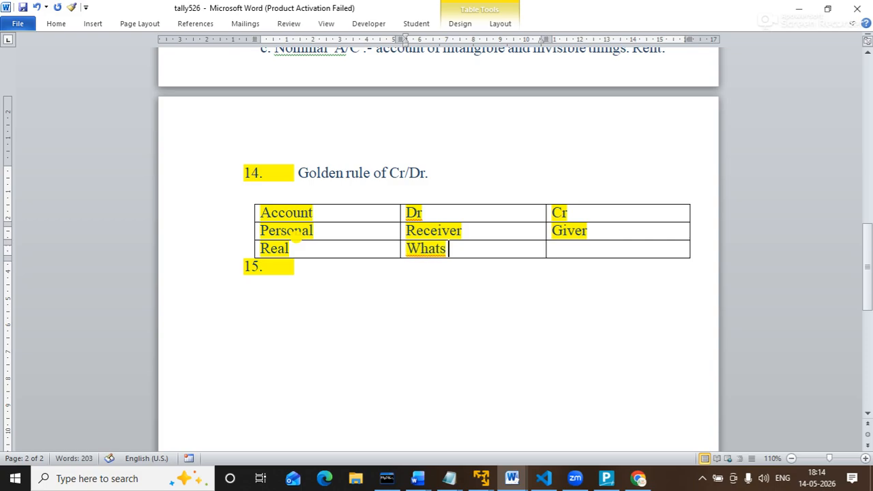
{"action": "type", "text": "comes in"}
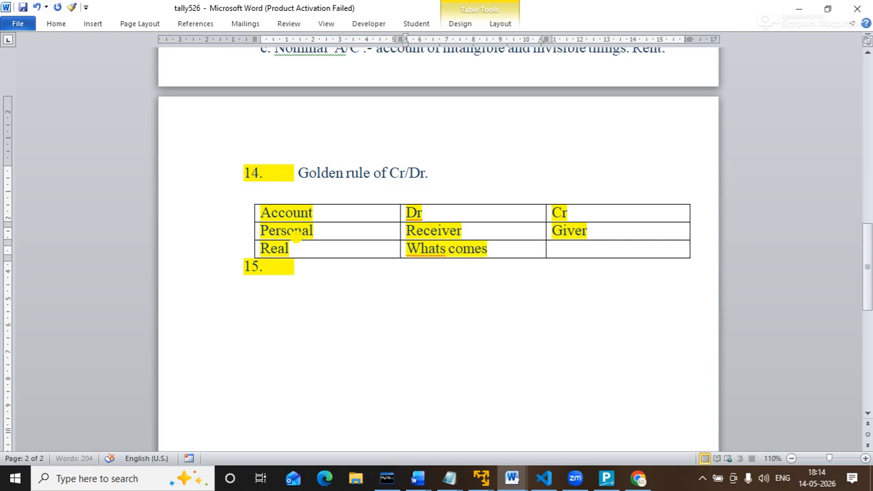
{"action": "key", "text": "Tab"}
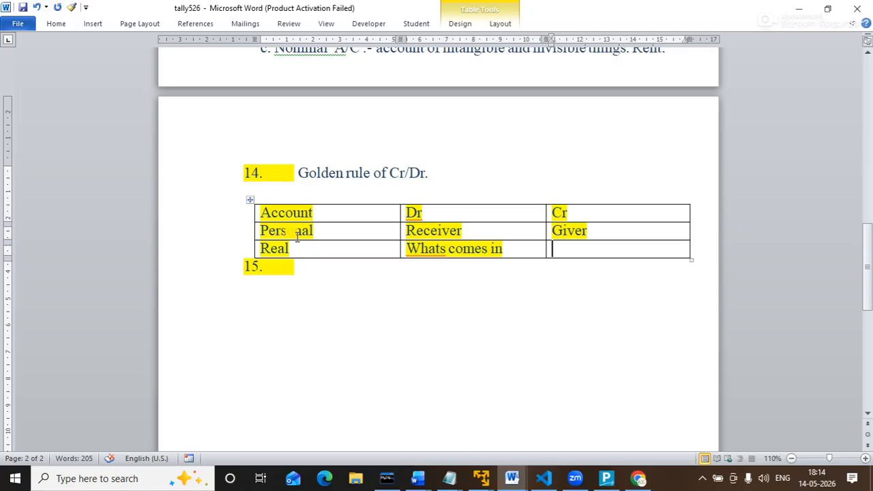
{"action": "type", "text": "what "}
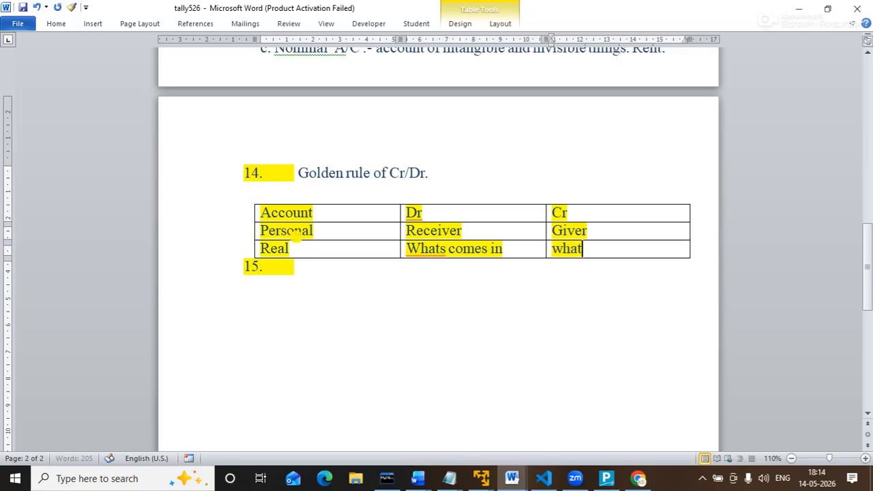
{"action": "type", "text": "goe"}
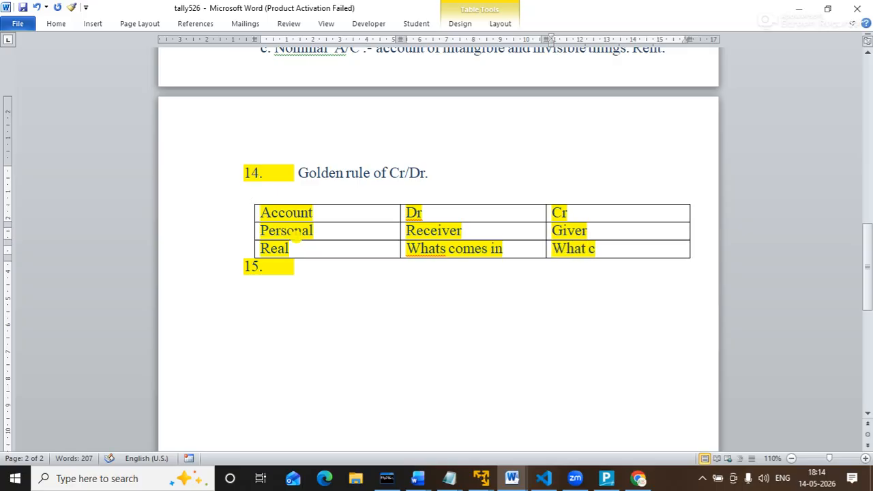
{"action": "type", "text": "s out"}
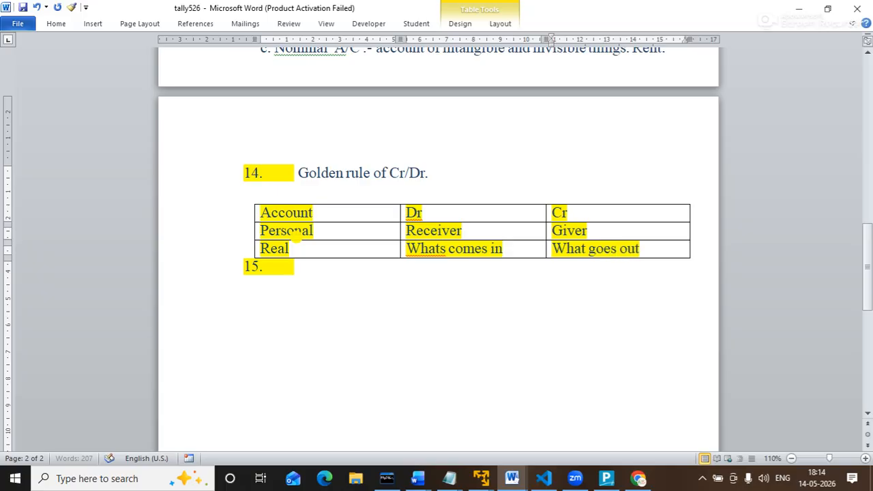
{"action": "key", "text": "Tab"}
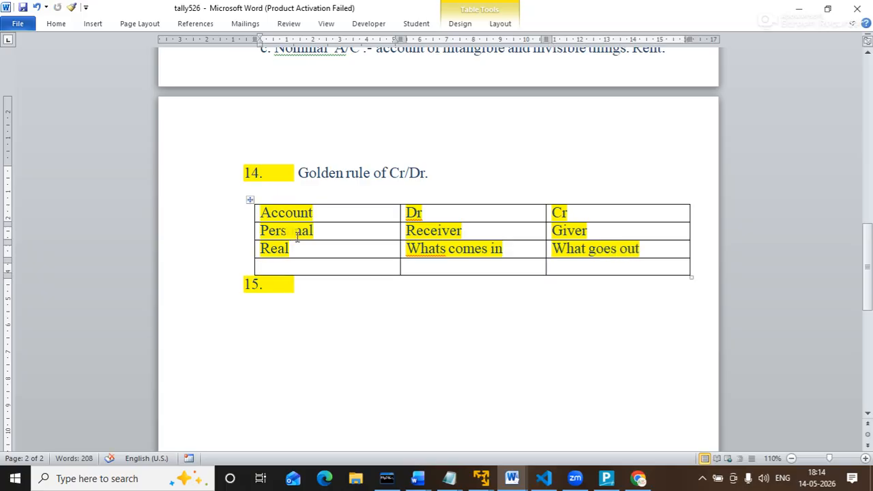
Fill the new nominal row with 'all exp. And lose' and 'All inc. & gain'.
{"action": "type", "text": "nomina"}
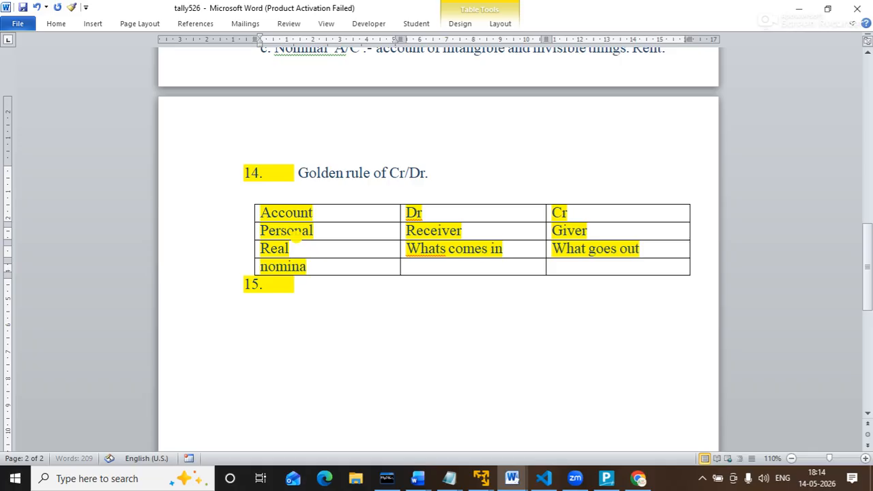
{"action": "type", "text": "l"}
{"action": "key", "text": "Tab"}
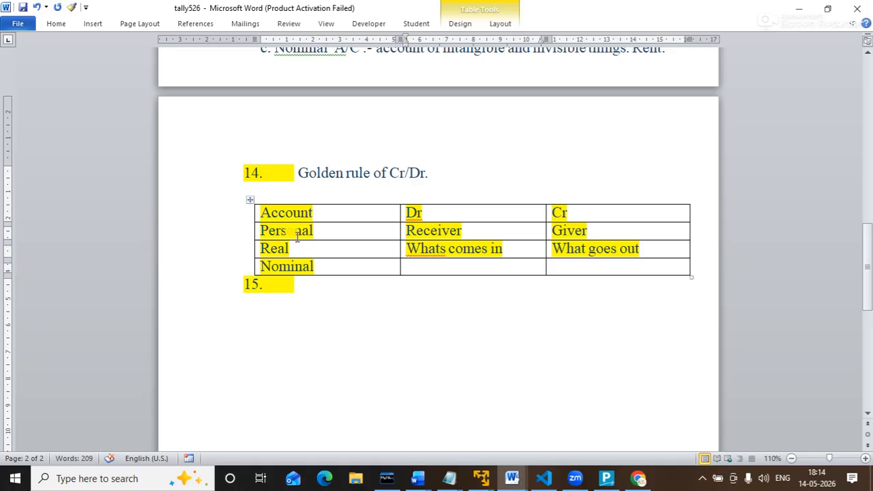
{"action": "type", "text": "all exp"}
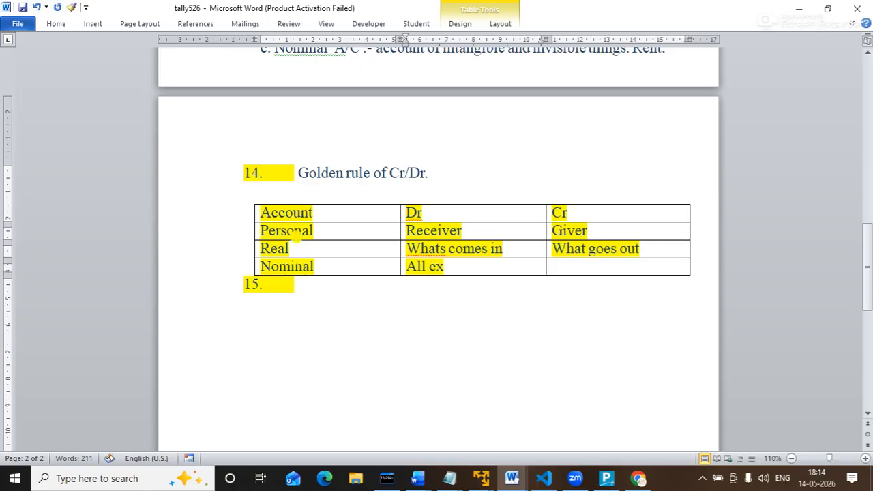
{"action": "type", "text": ". And"}
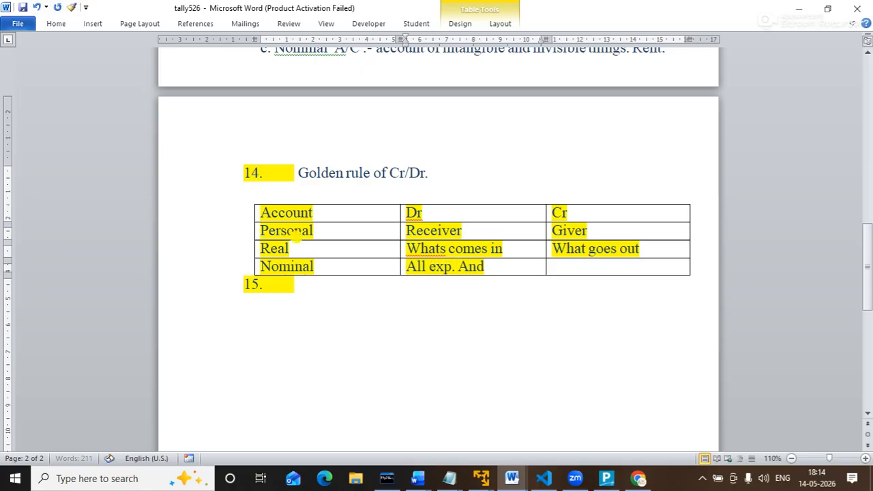
{"action": "type", "text": " lo"}
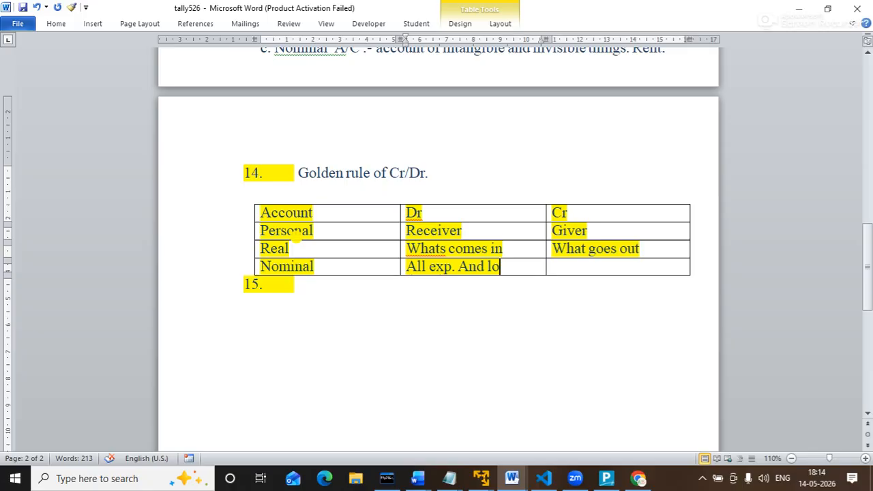
{"action": "type", "text": "se"}
{"action": "key", "text": "Tab"}
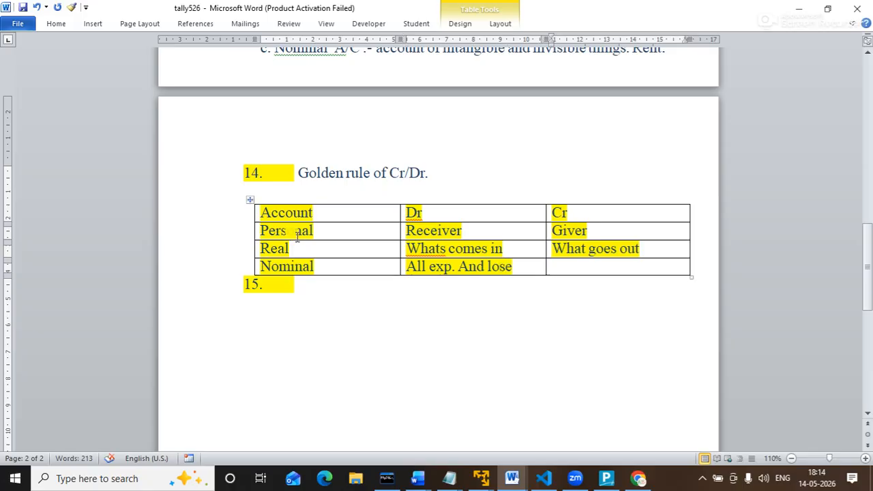
{"action": "type", "text": "w"}
{"action": "key", "text": "BackSpace"}
{"action": "type", "text": "All inco"}
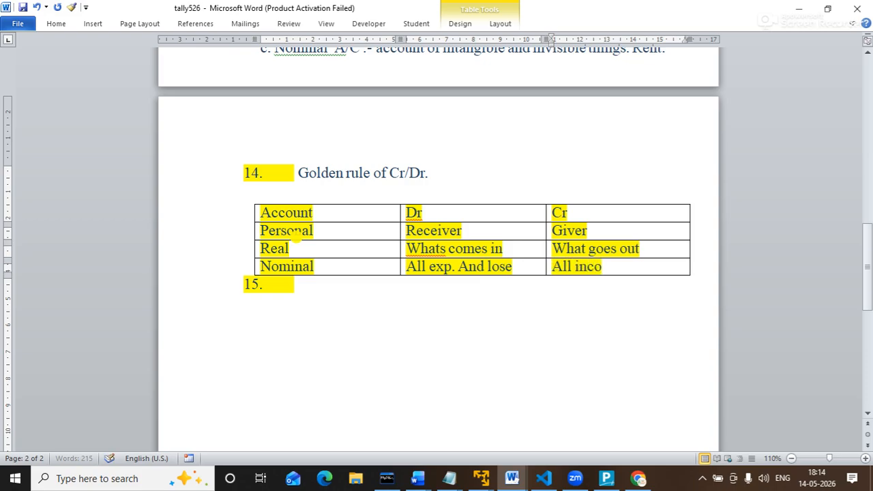
{"action": "key", "text": "BackSpace"}
{"action": "type", "text": ". & gain"}
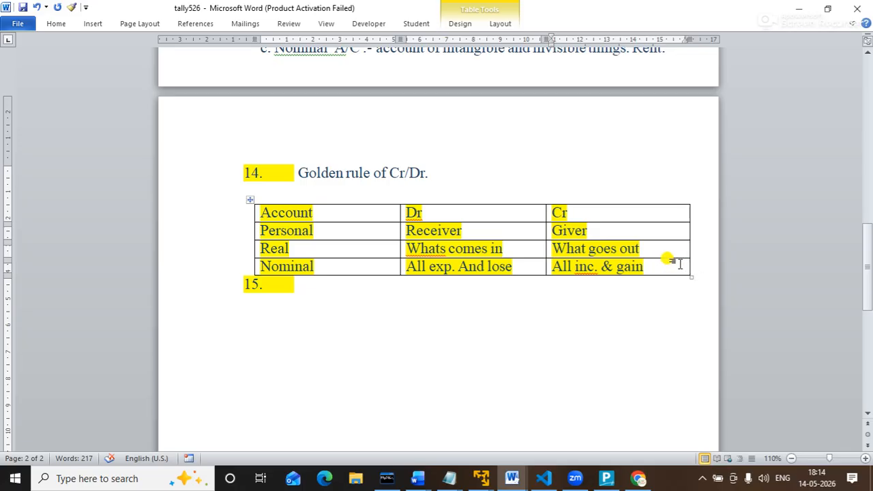
Add blank rows beneath the Nominal row of the Golden rule table.
{"action": "key", "text": "Tab"}
{"action": "key", "text": "Tab"}
{"action": "key", "text": "Tab"}
{"action": "key", "text": "Tab"}
{"action": "key", "text": "Tab"}
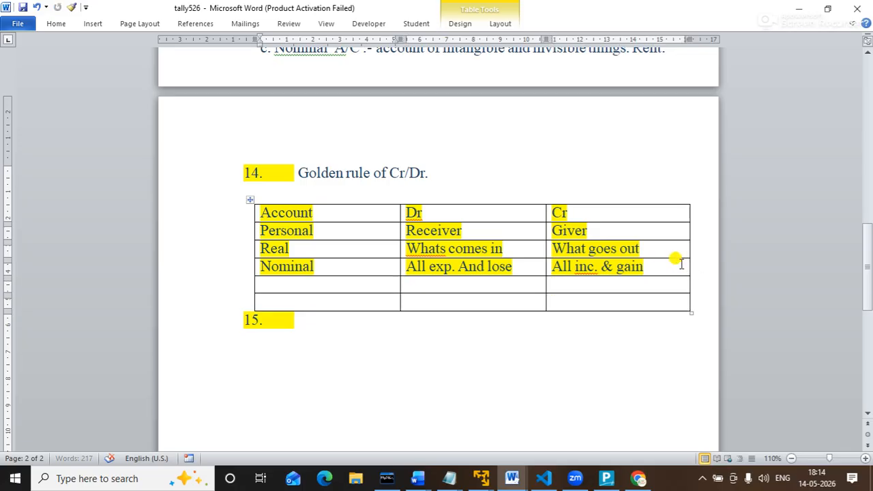
{"action": "key", "text": "Tab"}
{"action": "key", "text": "Tab"}
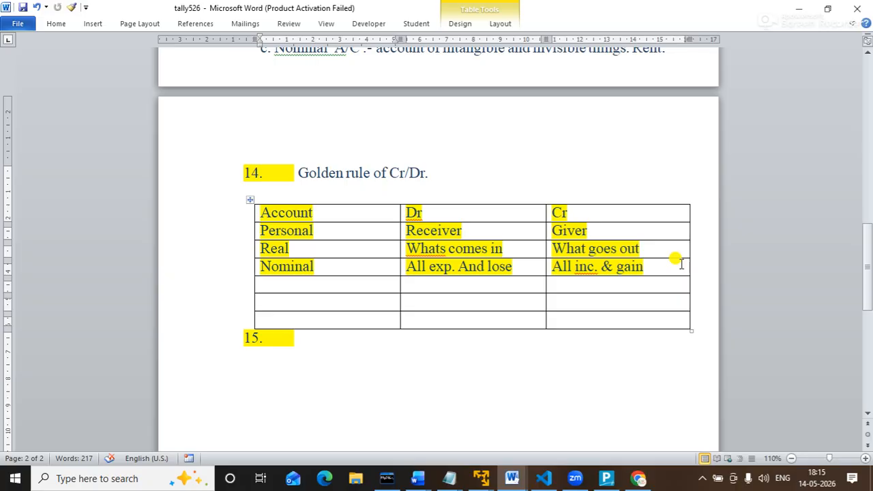
{"action": "key", "text": "Up"}
{"action": "key", "text": "Tab"}
{"action": "key", "text": "Tab"}
{"action": "key", "text": "Right"}
{"action": "key", "text": "Left"}
{"action": "key", "text": "Left"}
{"action": "key", "text": "Left"}
Enter increase under Dr and Decrease under Cr, correcting the misspelling.
{"action": "type", "text": "in"}
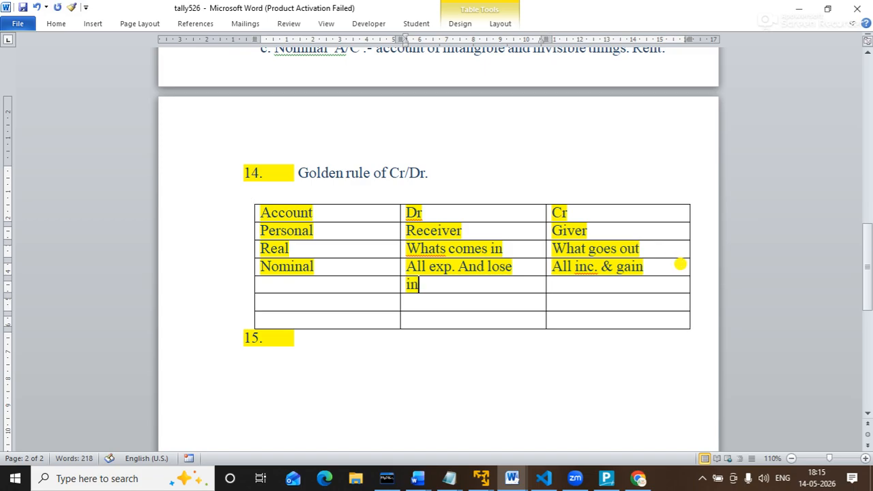
{"action": "type", "text": "cr"}
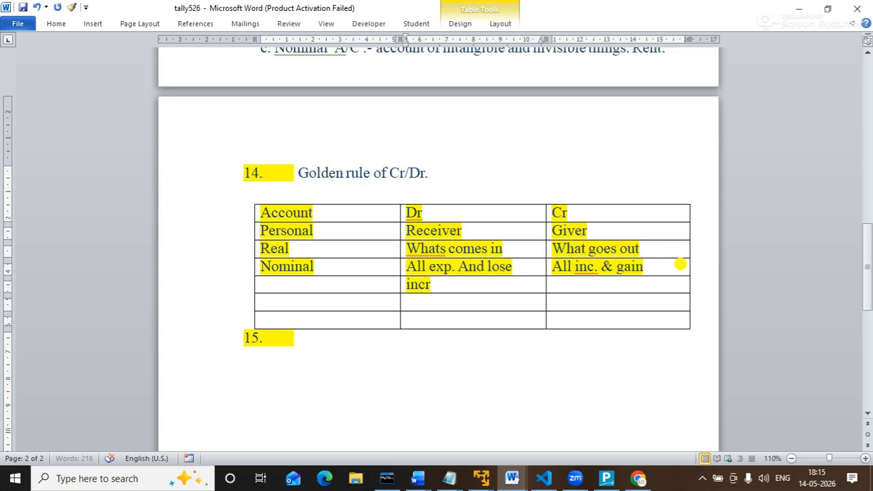
{"action": "type", "text": "ease"}
{"action": "key", "text": "Tab"}
{"action": "type", "text": "d"}
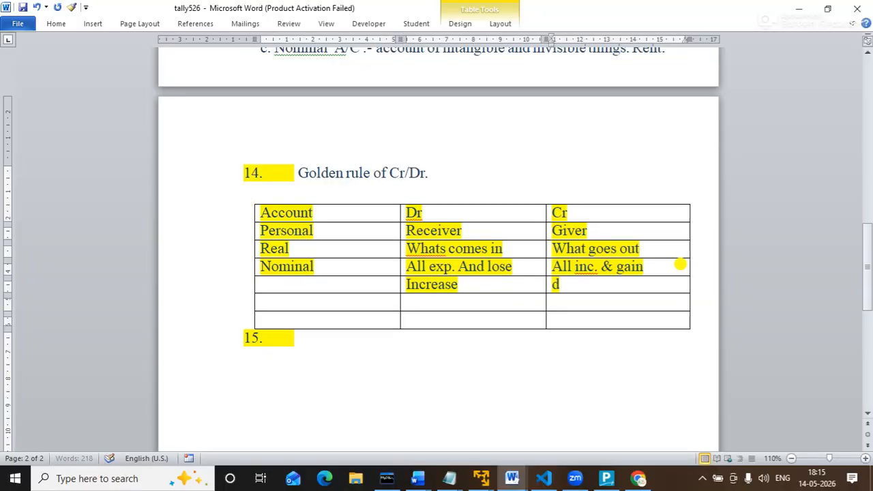
{"action": "type", "text": "escre"}
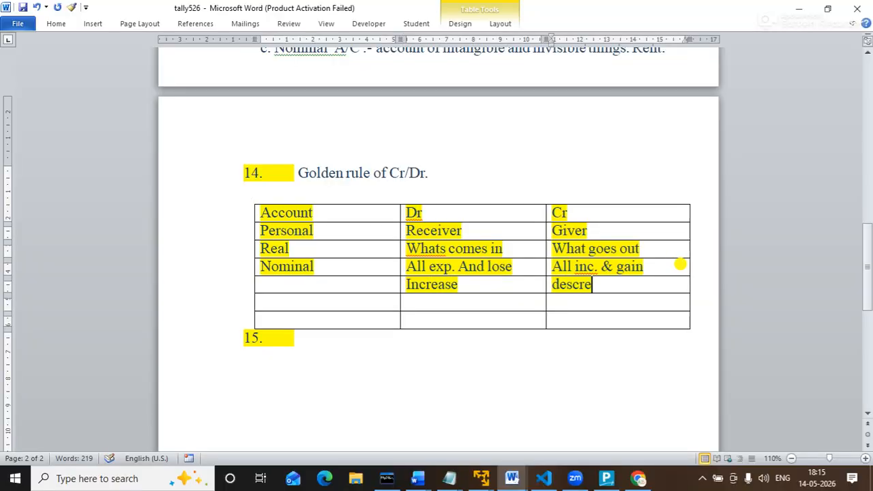
{"action": "type", "text": "ase"}
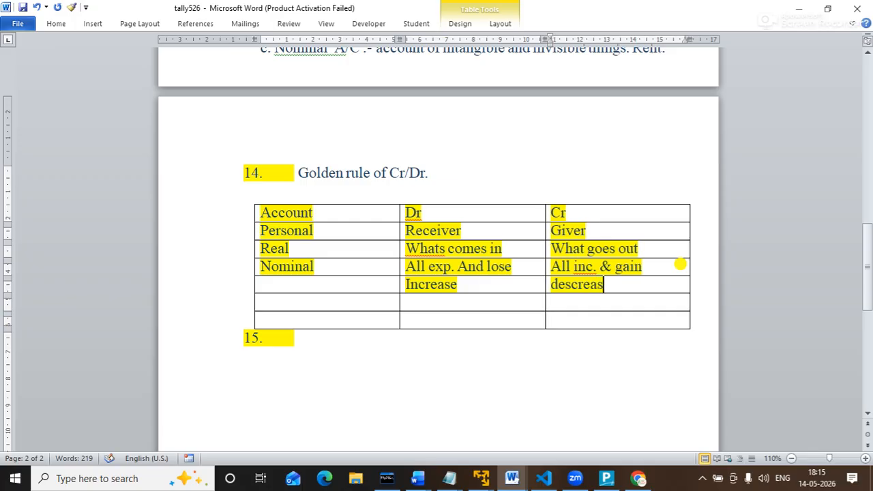
{"action": "right_click", "coordinate": [592, 284]}
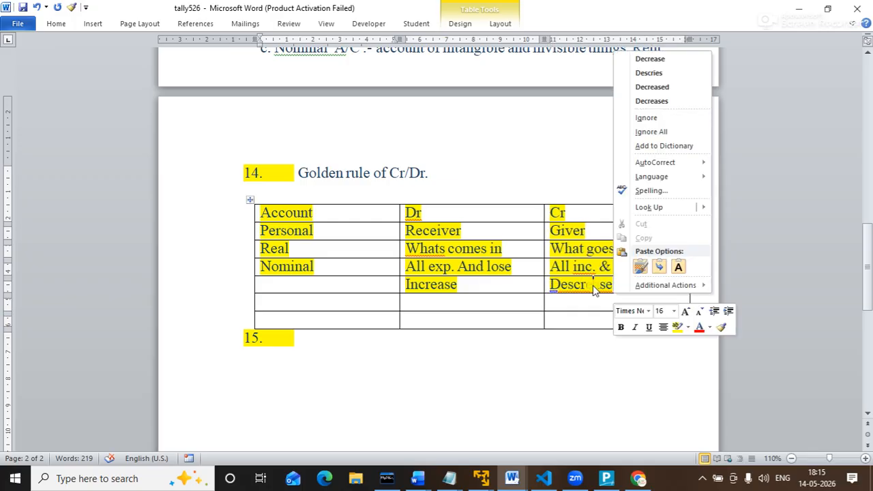
{"action": "left_click", "coordinate": [655, 60]}
{"action": "left_click", "coordinate": [328, 300]}
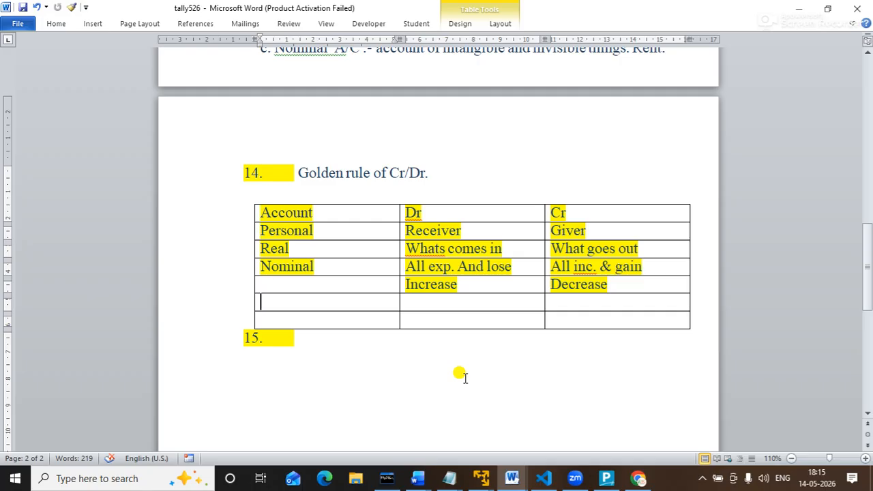
Fill the 'Assest & Expense' row with Dr. under Dr and Cr. under Cr.
{"action": "type", "text": "Assest"}
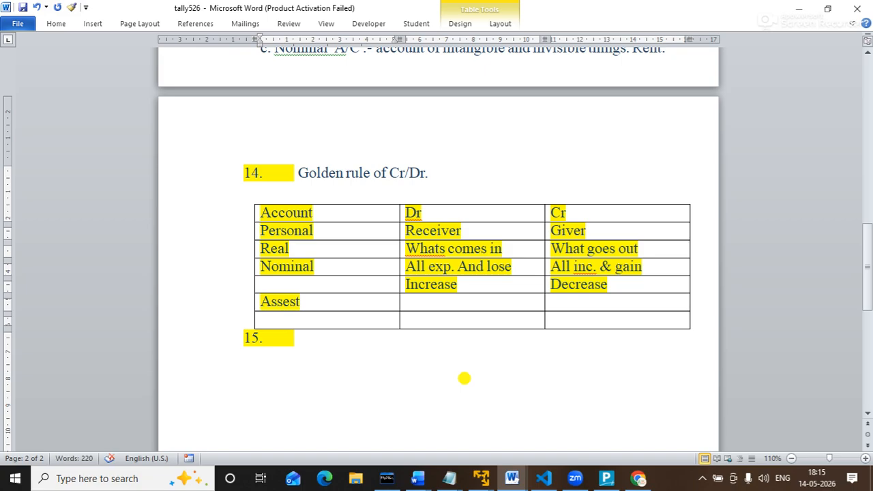
{"action": "type", "text": " &"}
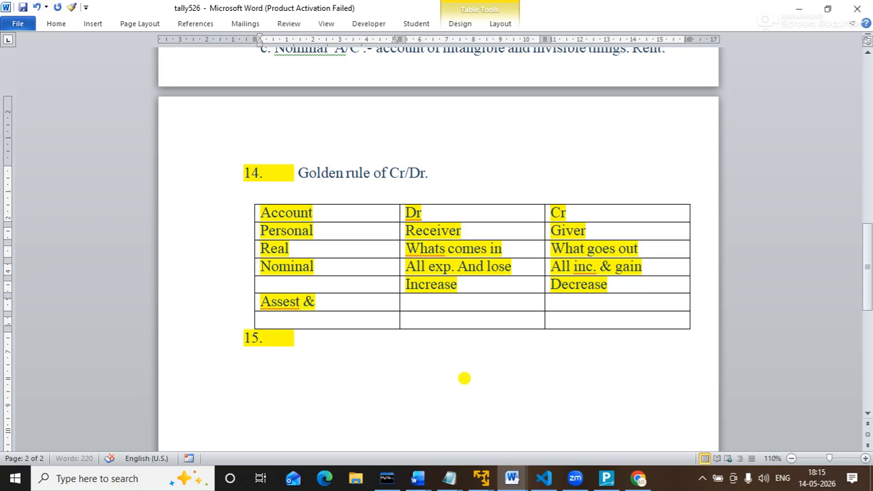
{"action": "type", "text": " Expe"}
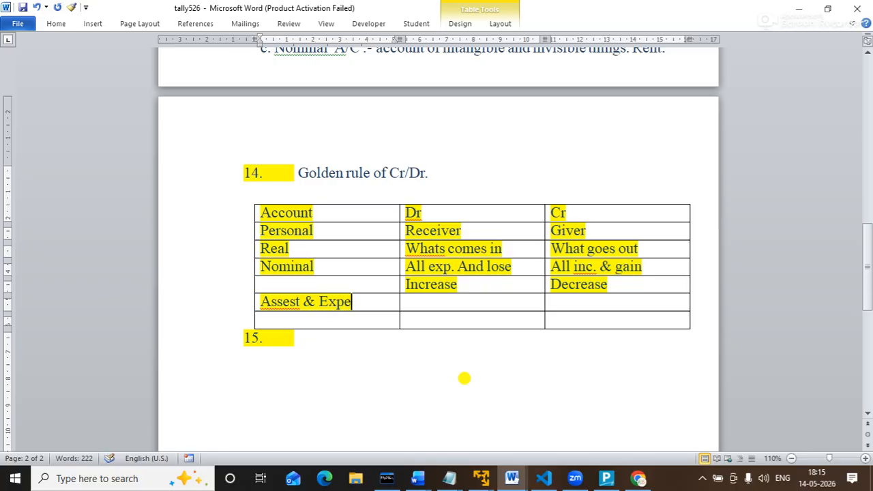
{"action": "type", "text": "nse"}
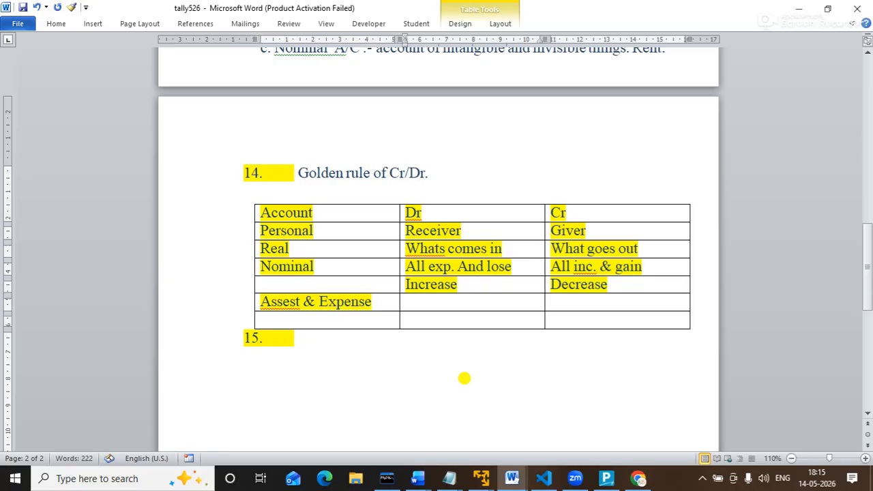
{"action": "key", "text": "Tab"}
{"action": "type", "text": "Dr."}
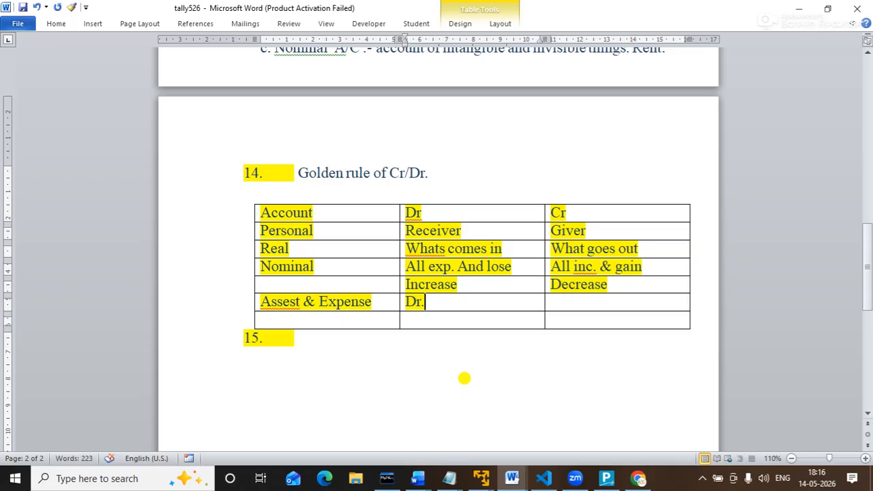
{"action": "key", "text": "Tab"}
{"action": "type", "text": "Cr"}
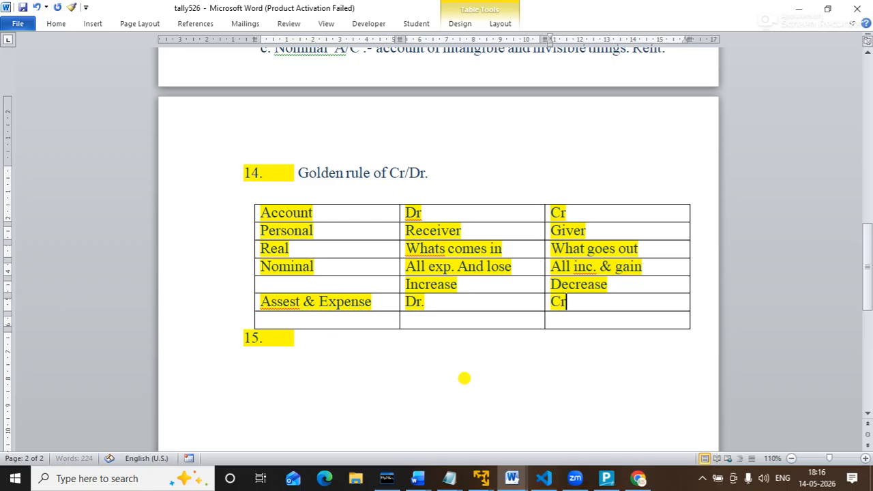
{"action": "type", "text": "."}
{"action": "key", "text": "Tab"}
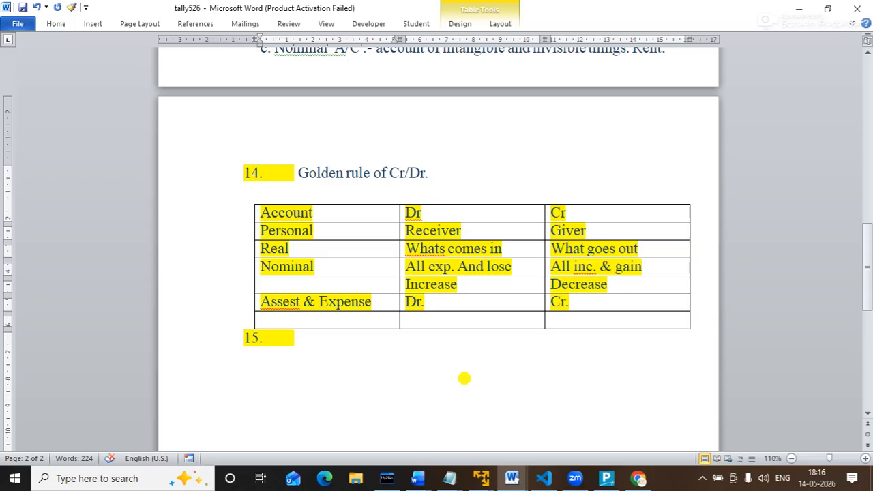
Correct the misspelled 'Assest' to 'Asset' in the row label.
{"action": "left_click", "coordinate": [301, 302]}
{"action": "key", "text": "BackSpace"}
{"action": "key", "text": "BackSpace"}
{"action": "key", "text": "BackSpace"}
{"action": "type", "text": "et"}
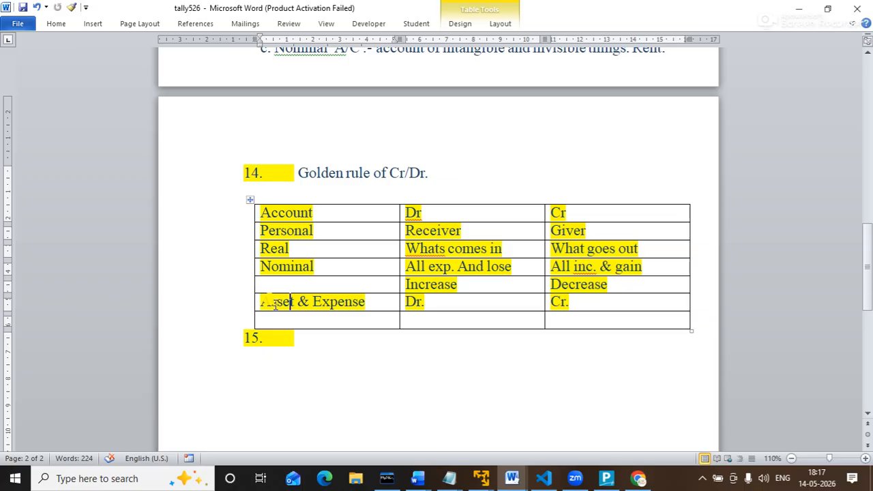
Fill the bottom row with 'Lib. & cap. & income', Cr. under Dr and Dr. under Cr.
{"action": "left_click", "coordinate": [270, 318]}
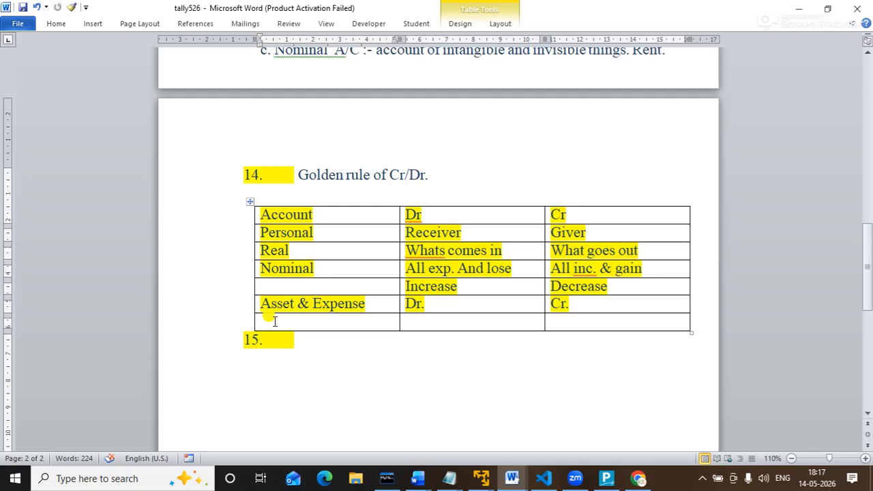
{"action": "type", "text": "li"}
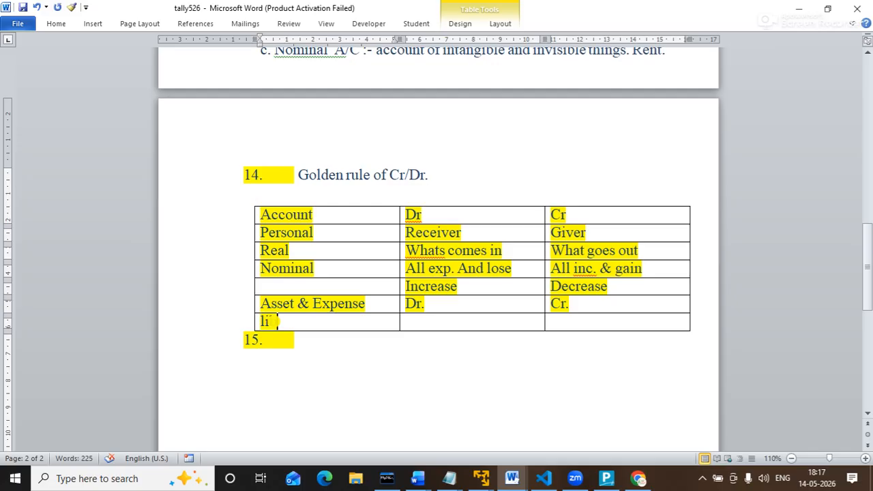
{"action": "type", "text": "b & ca"}
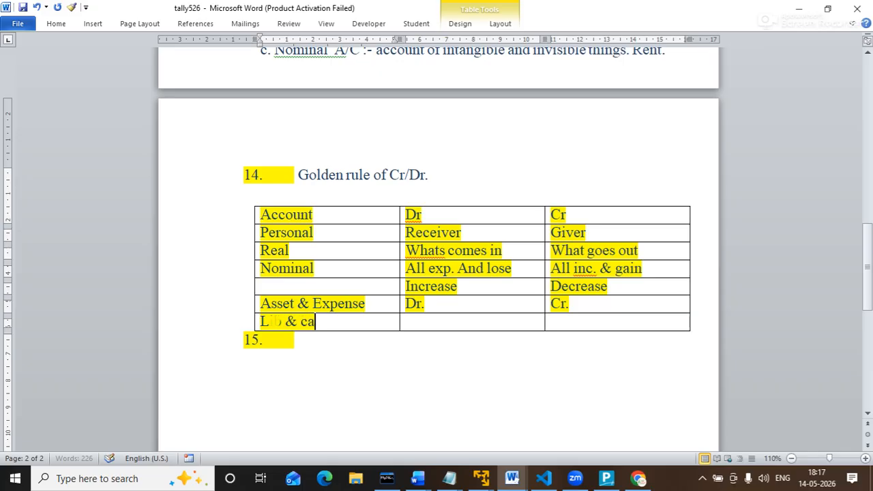
{"action": "type", "text": "p & income"}
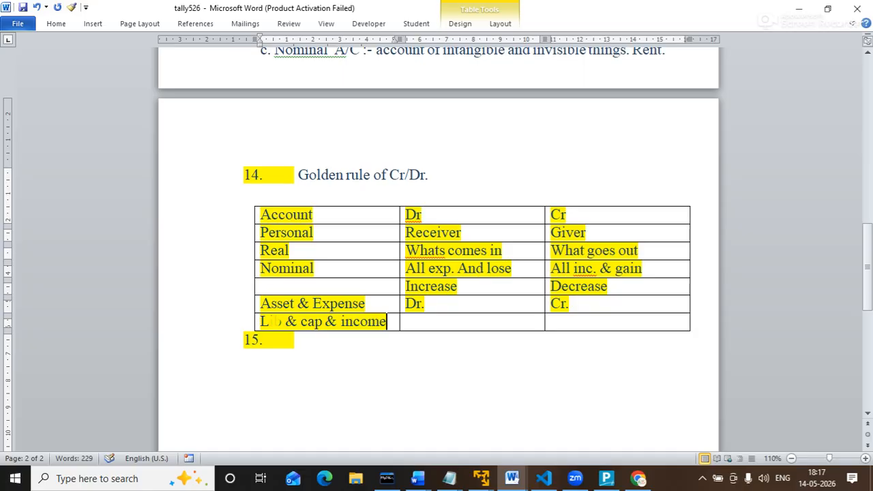
{"action": "key", "text": "Tab"}
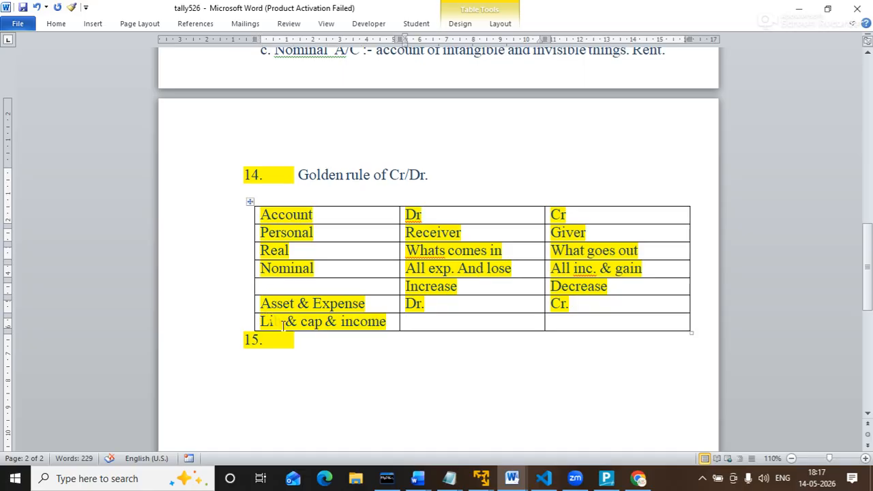
{"action": "left_click", "coordinate": [283, 321]}
{"action": "type", "text": "."}
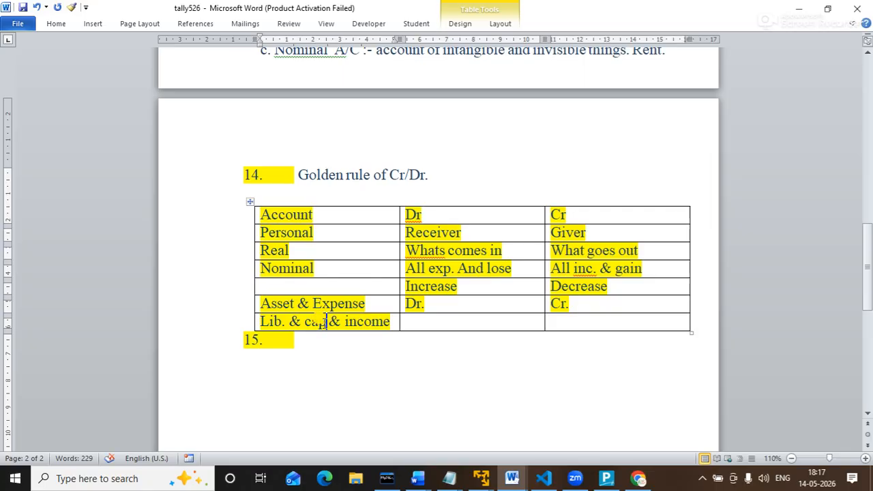
{"action": "left_click", "coordinate": [328, 322]}
{"action": "type", "text": "."}
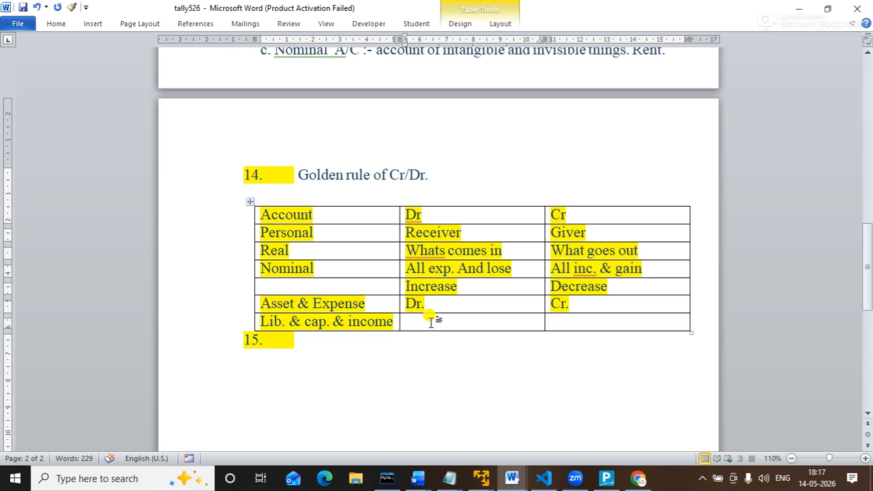
{"action": "type", "text": "Cr."}
{"action": "key", "text": "Tab"}
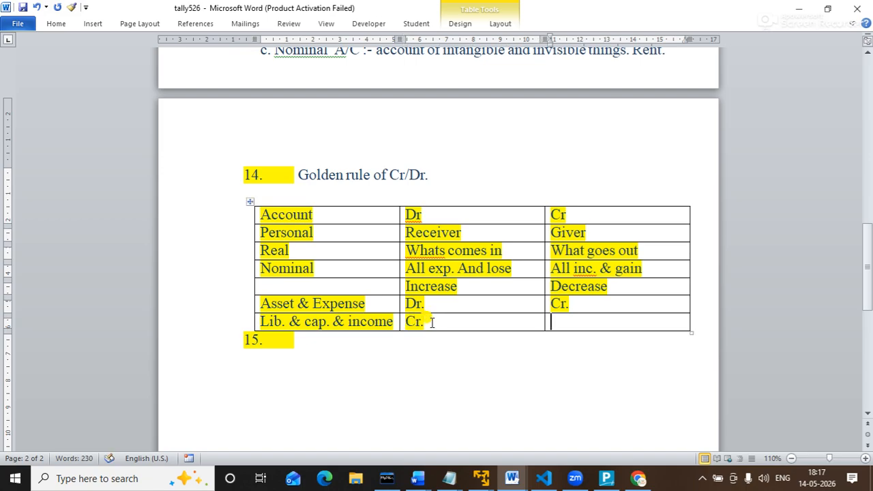
{"action": "type", "text": "dr."}
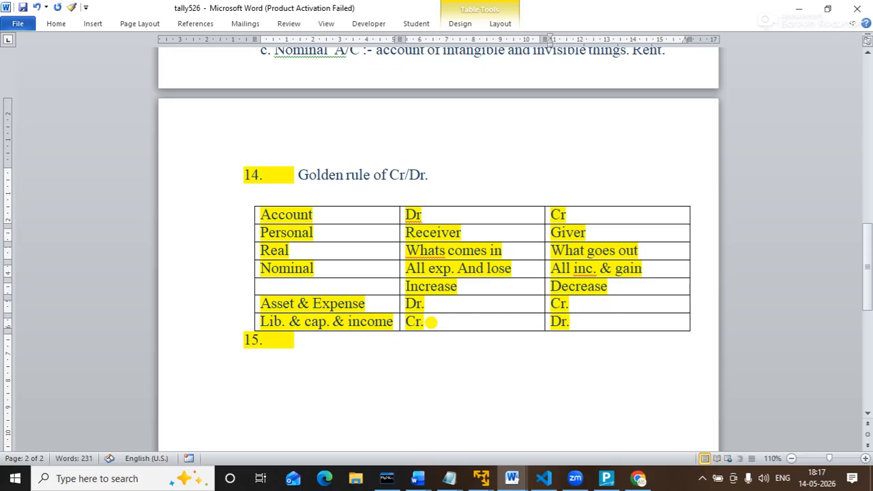
{"action": "left_click_drag", "start_coordinate": [266, 225], "coordinate": [475, 266]}
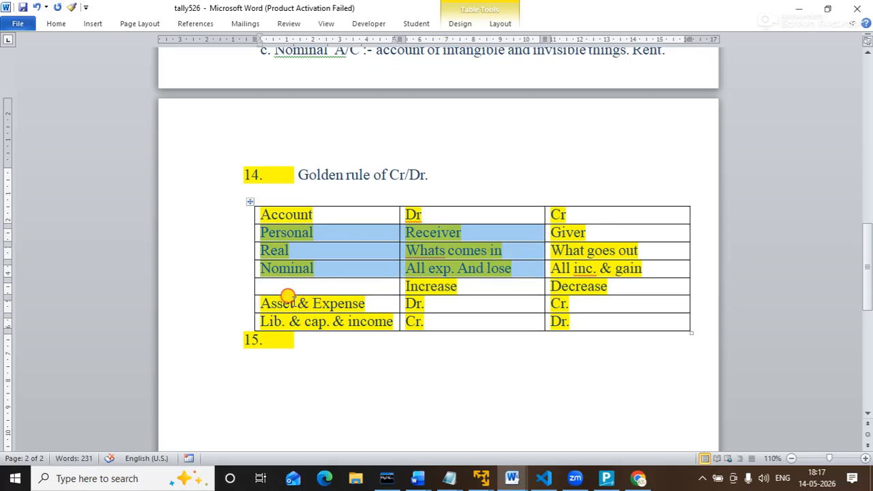
{"action": "left_click_drag", "start_coordinate": [287, 297], "coordinate": [560, 321]}
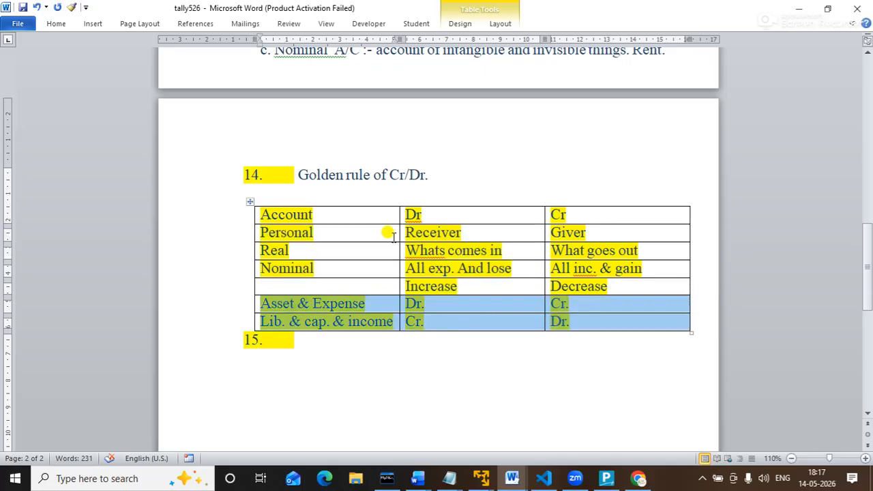
{"action": "left_click_drag", "start_coordinate": [355, 232], "coordinate": [483, 251]}
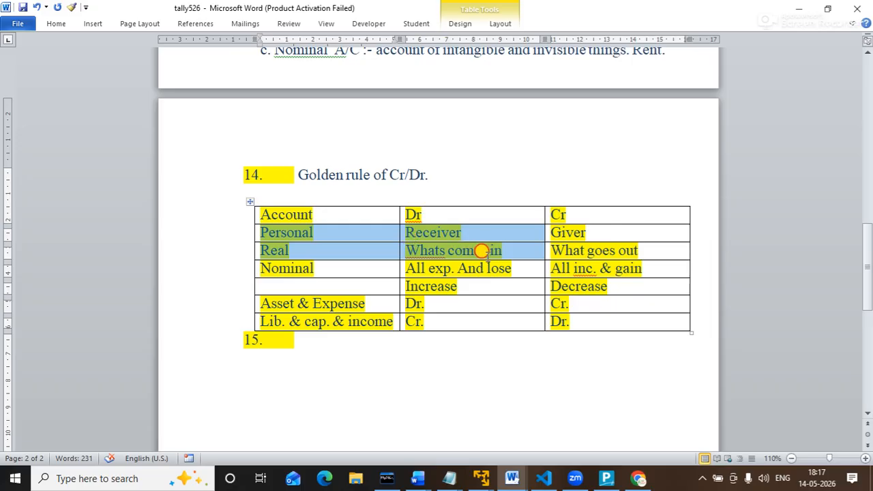
{"action": "left_click", "coordinate": [413, 250]}
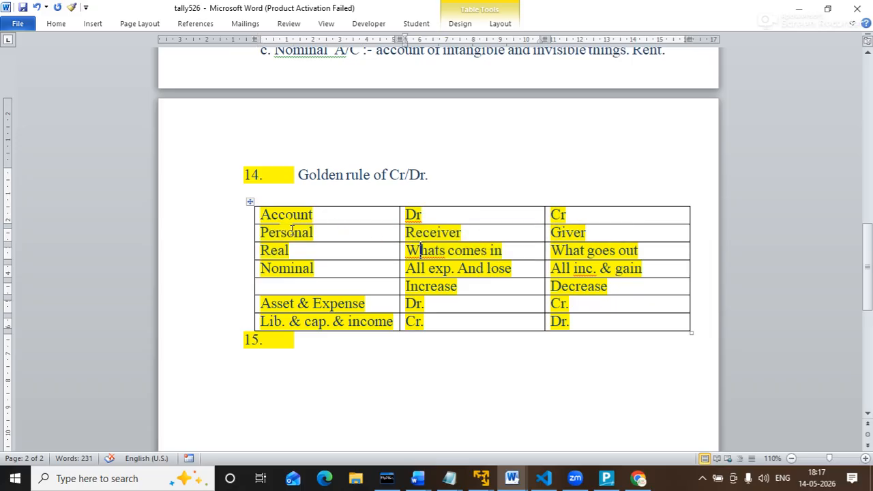
{"action": "left_click", "coordinate": [266, 232]}
{"action": "left_click_drag", "start_coordinate": [266, 233], "coordinate": [447, 263]}
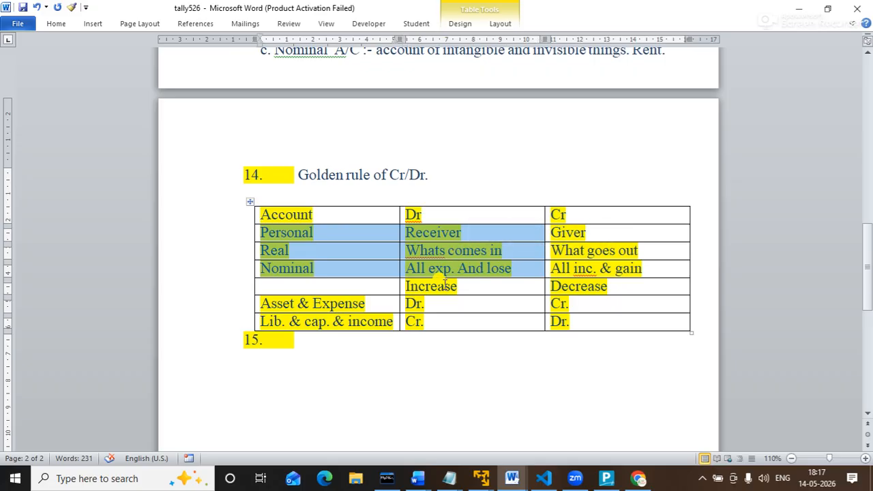
{"action": "left_click", "coordinate": [423, 311]}
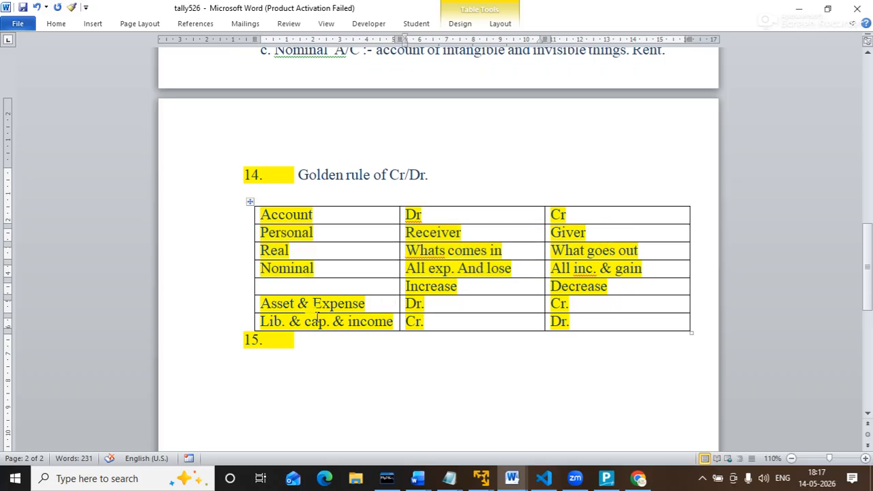
{"action": "left_click", "coordinate": [257, 300]}
{"action": "left_click_drag", "start_coordinate": [257, 301], "coordinate": [577, 321]}
{"action": "left_click", "coordinate": [372, 306]}
{"action": "left_click", "coordinate": [452, 300]}
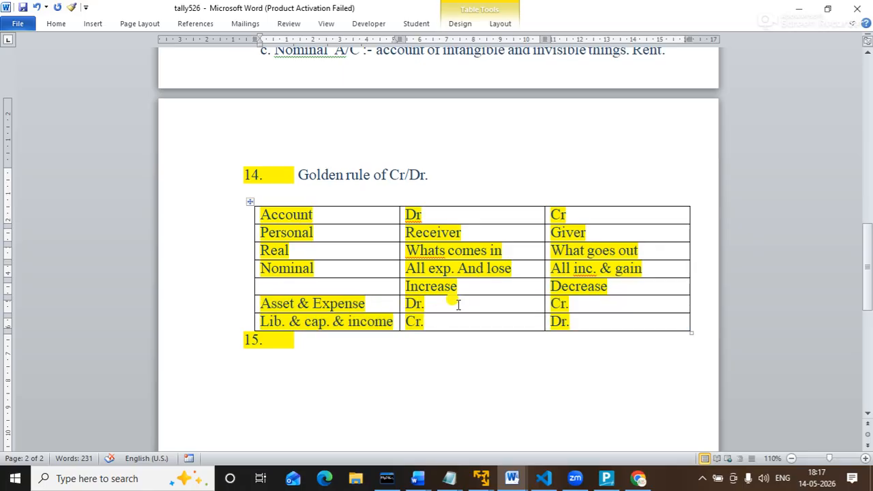